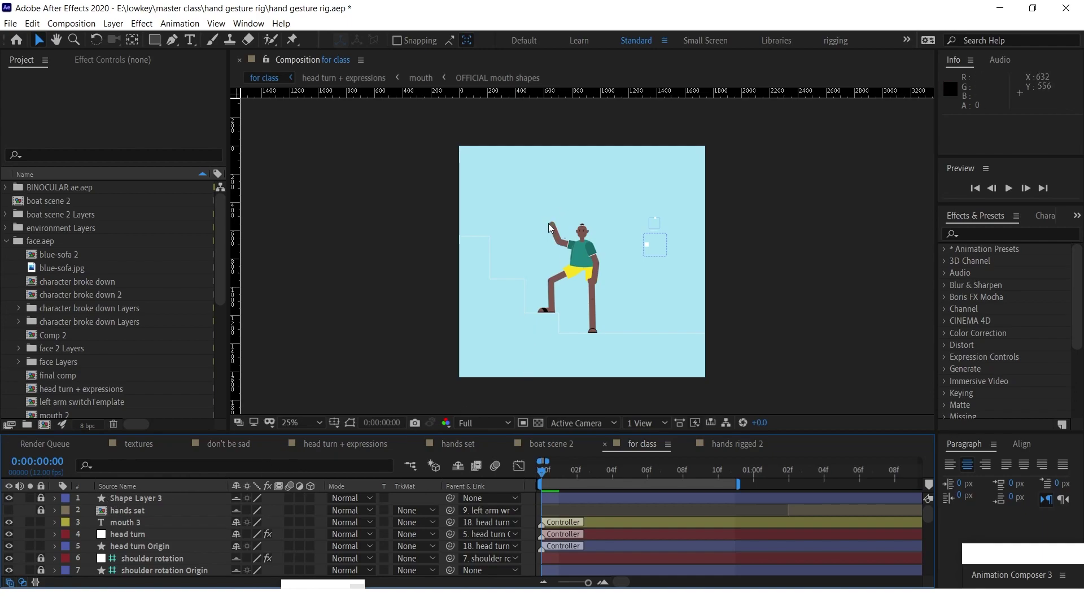
Look over the character in the for class composition and play back the animation in boat scene 2.
{"action": "key", "text": "comma"}
{"action": "key", "text": "comma"}
{"action": "key", "text": "period"}
{"action": "key", "text": "period"}
{"action": "key", "text": "period"}
{"action": "key", "text": "period"}
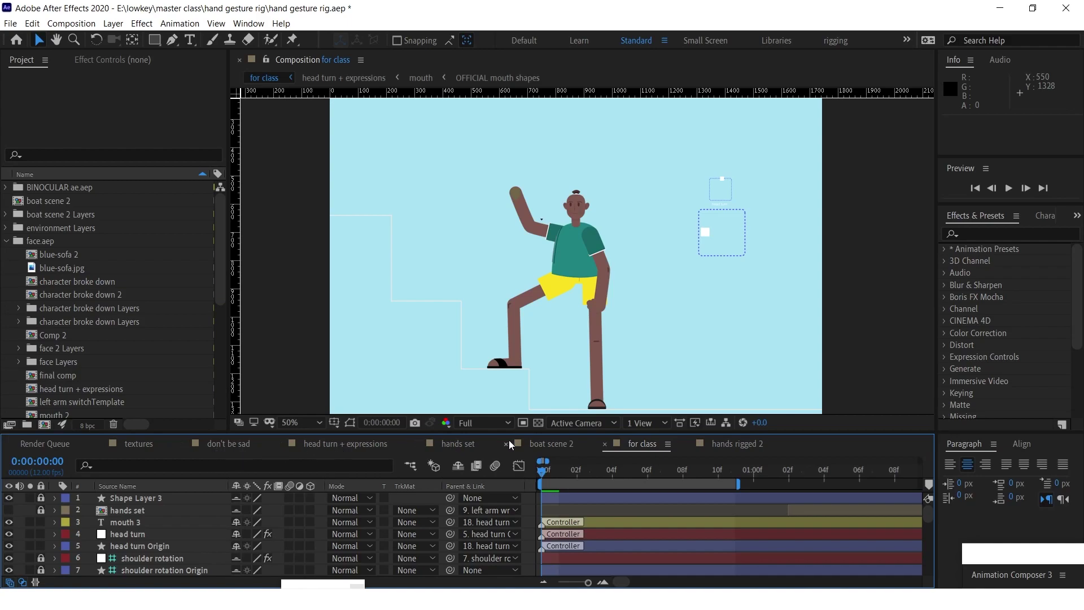
{"action": "left_click", "coordinate": [550, 443]}
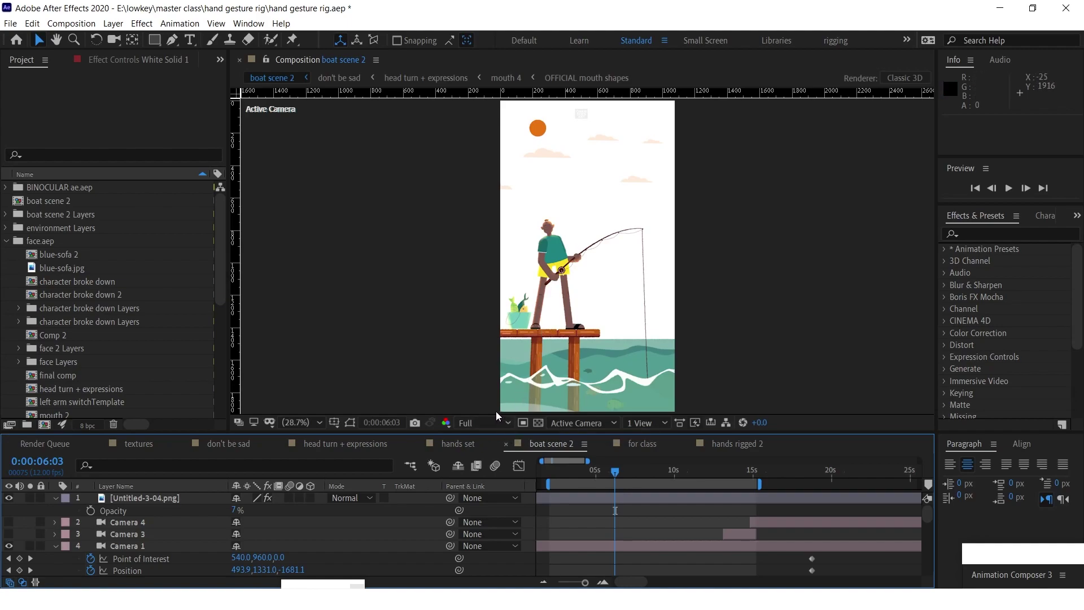
{"action": "key", "text": "space"}
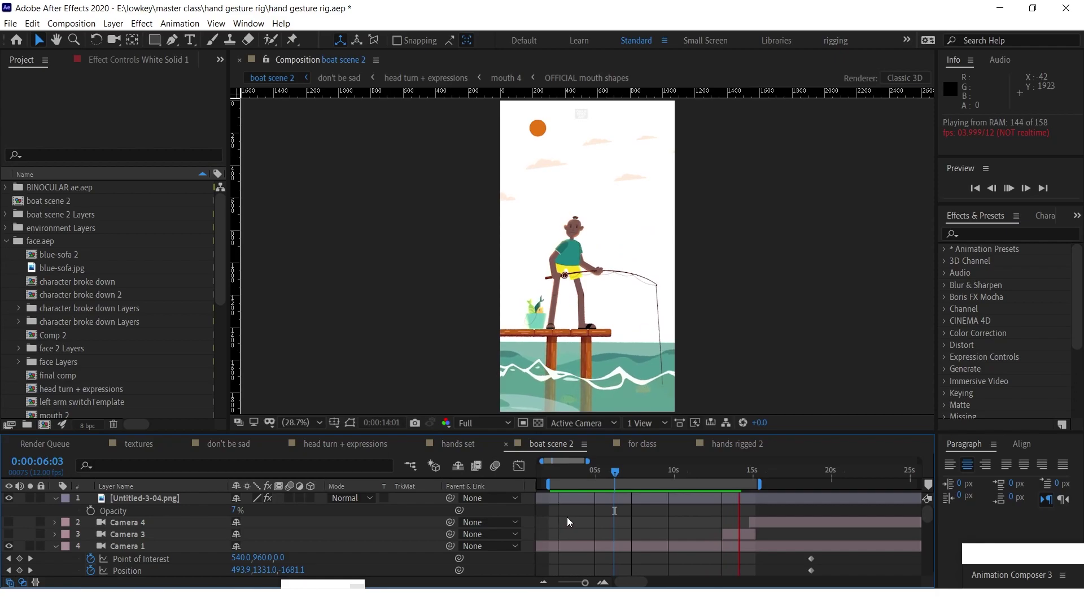
Switch to Illustrator and bring the hand drawings of hands set 2.ai into view.
{"action": "key", "text": "alt+Tab"}
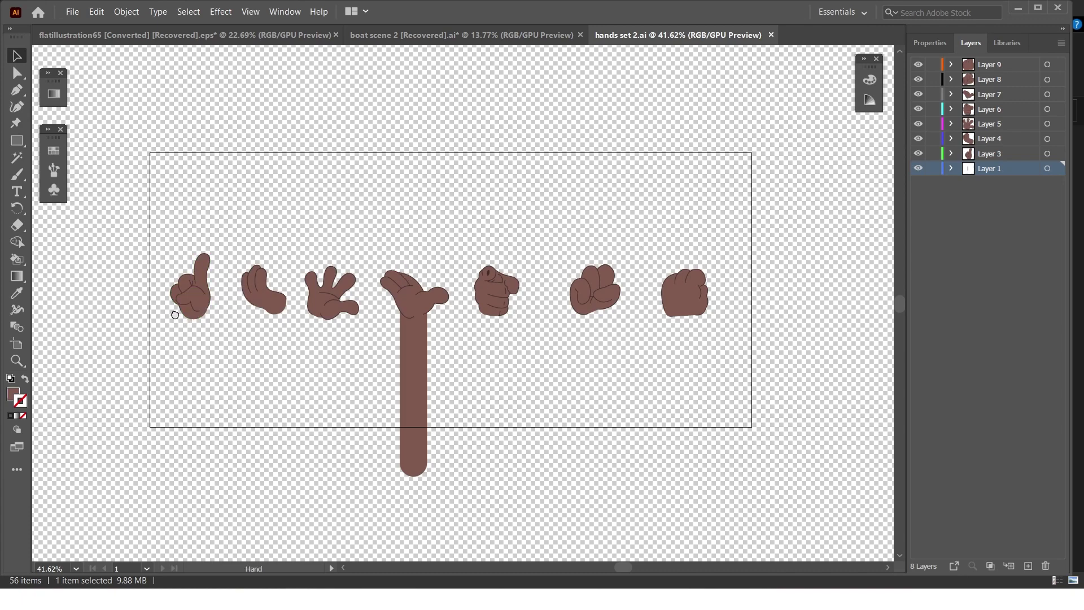
{"action": "left_click_drag", "start_coordinate": [187, 321], "coordinate": [208, 305]}
{"action": "left_click_drag", "start_coordinate": [460, 330], "coordinate": [437, 300]}
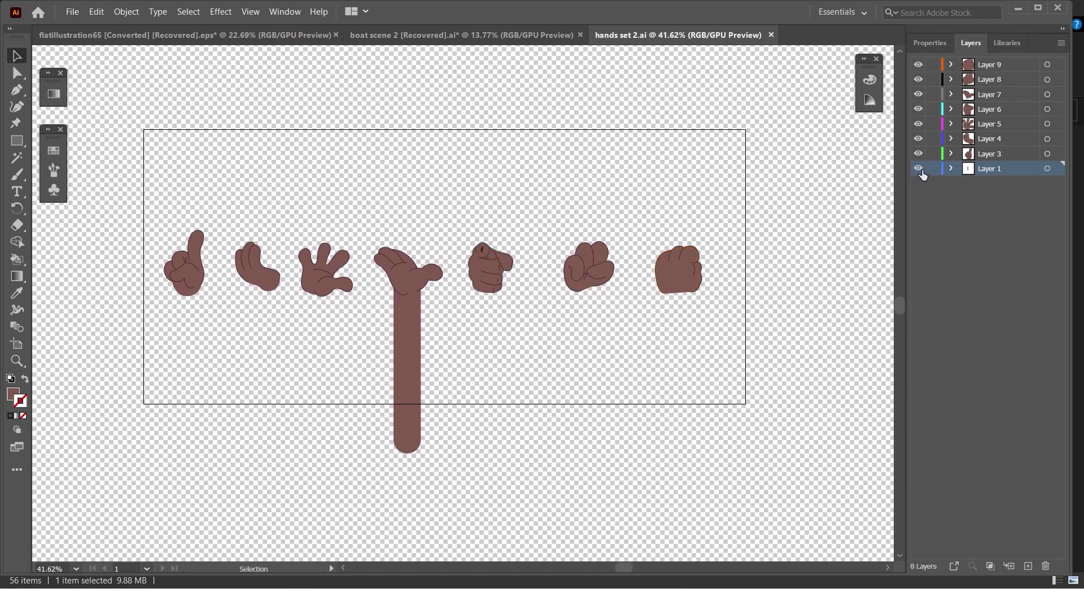
Show the arm rectangles under all hands in Layer 1, and hide all but the fourth hand's again.
{"action": "left_click", "coordinate": [951, 168]}
{"action": "left_click_drag", "start_coordinate": [918, 182], "coordinate": [913, 282]}
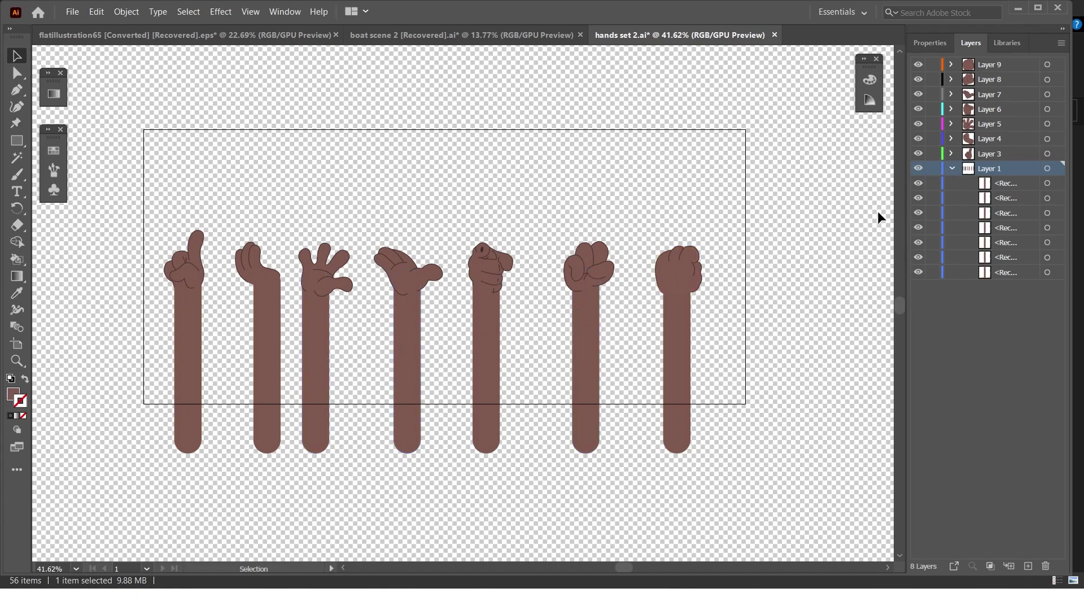
{"action": "left_click_drag", "start_coordinate": [919, 183], "coordinate": [918, 285]}
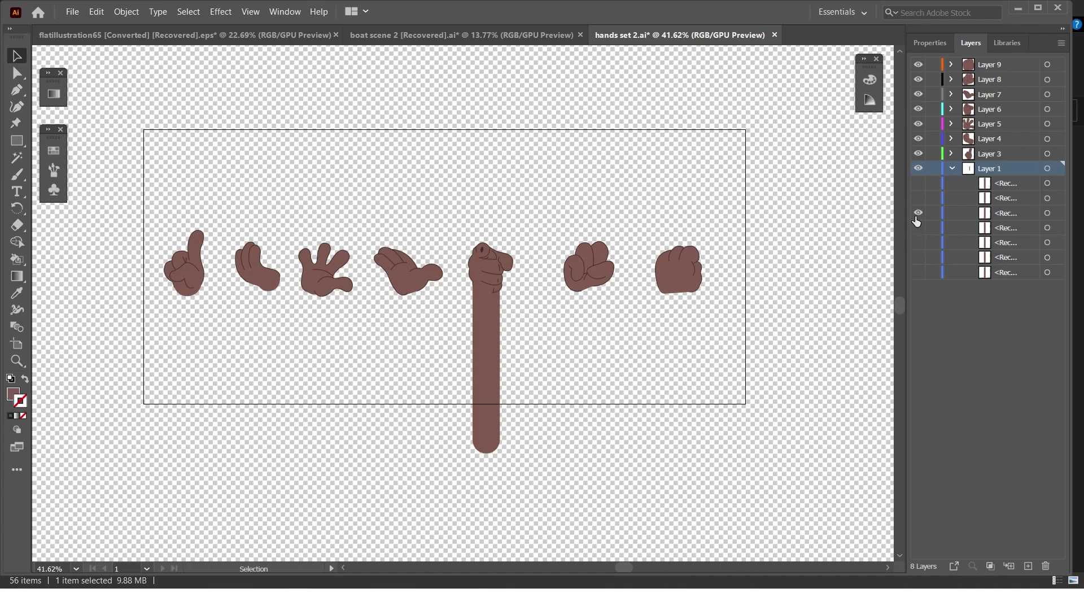
{"action": "left_click", "coordinate": [918, 227]}
{"action": "left_click", "coordinate": [918, 213]}
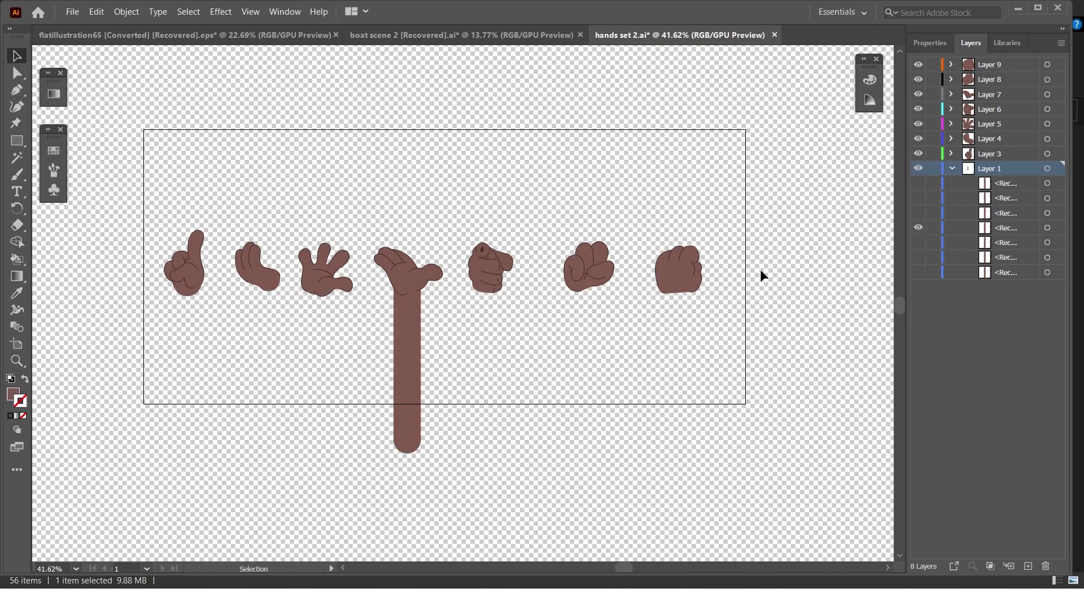
{"action": "left_click", "coordinate": [952, 168]}
Save a copy of the document as "hands set for class" in Illustrator 2020 format with the default options.
{"action": "key", "text": "a"}
{"action": "key", "text": "ctrl"}
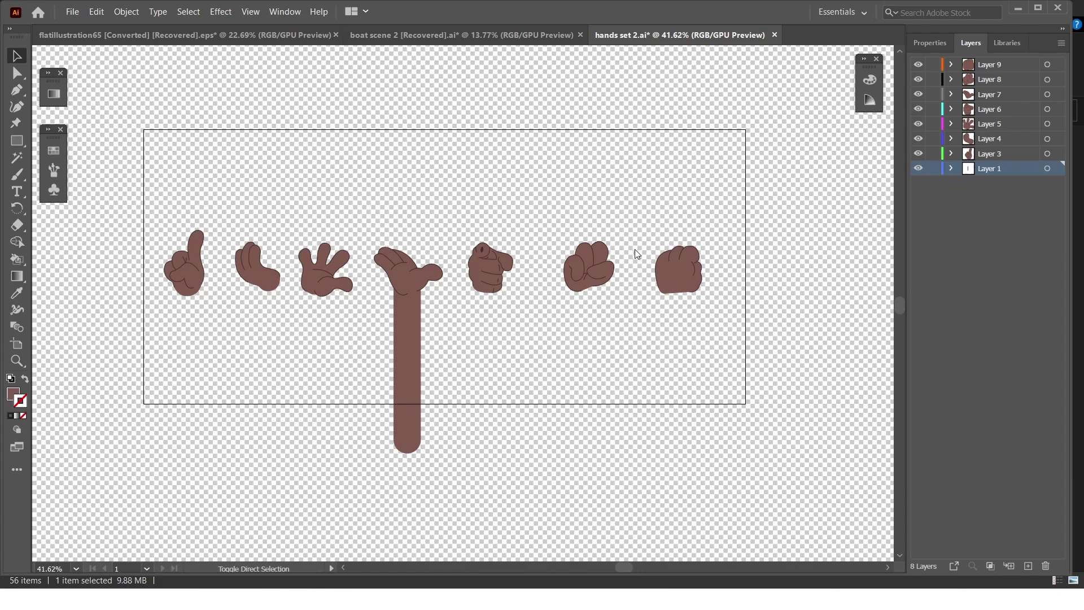
{"action": "key", "text": "ctrl+shift+s"}
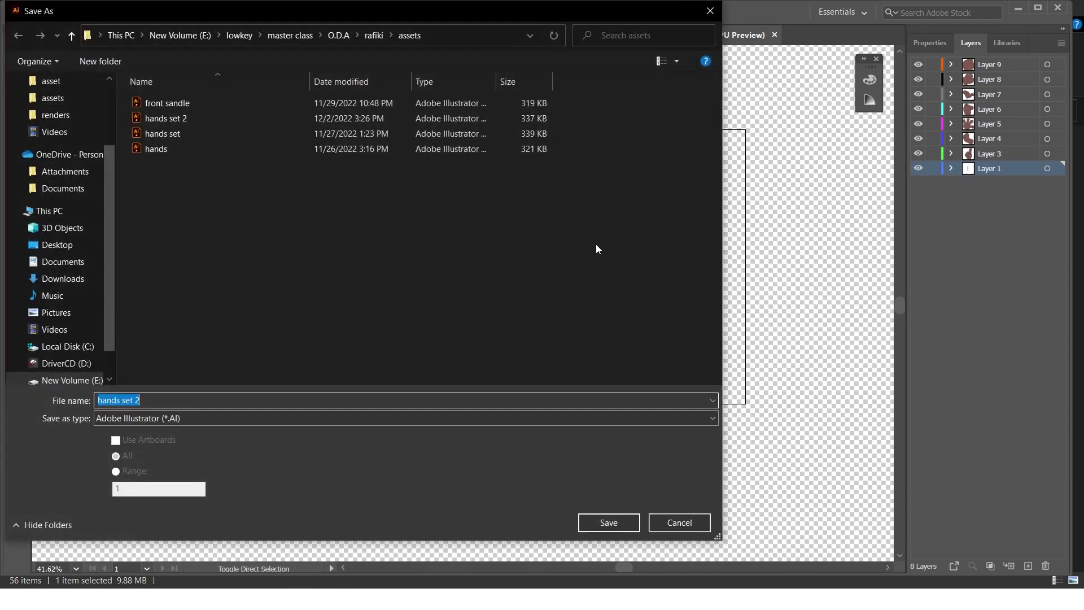
{"action": "left_click", "coordinate": [153, 400]}
{"action": "key", "text": "BackSpace"}
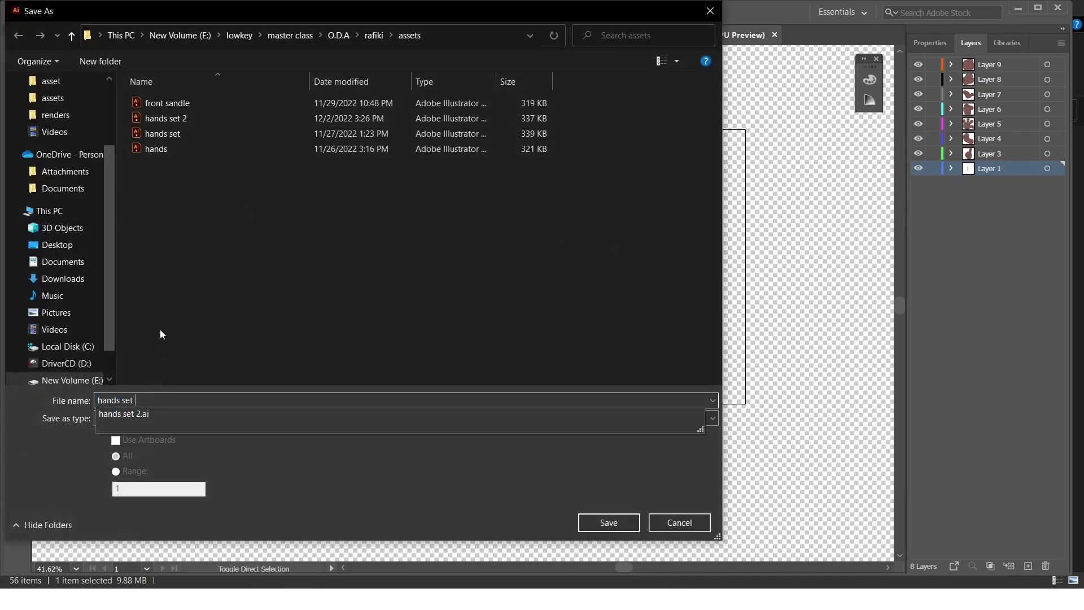
{"action": "type", "text": "fir"}
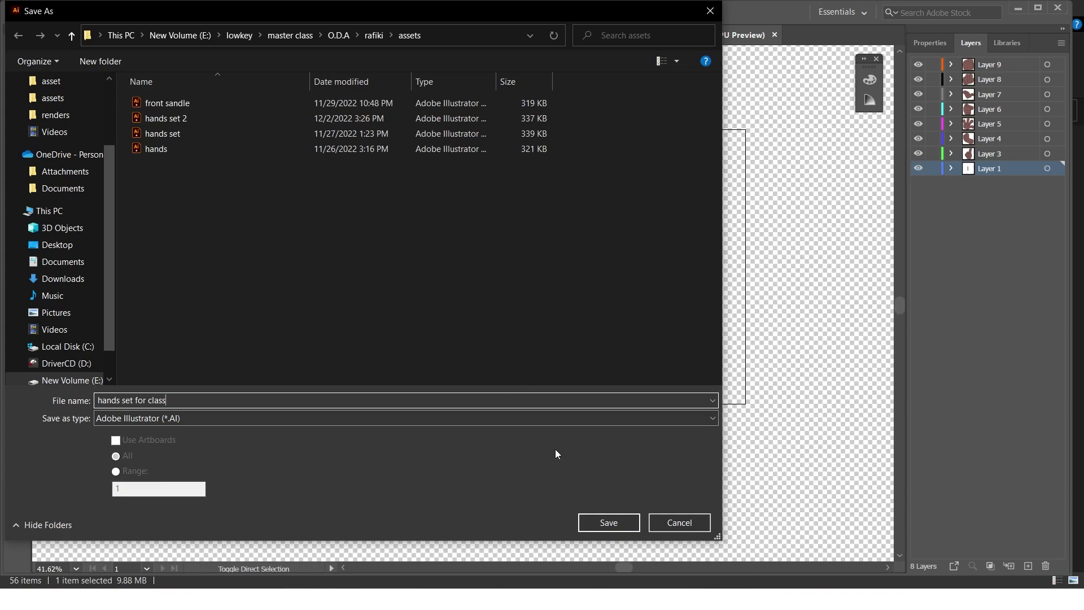
{"action": "left_click", "coordinate": [595, 525]}
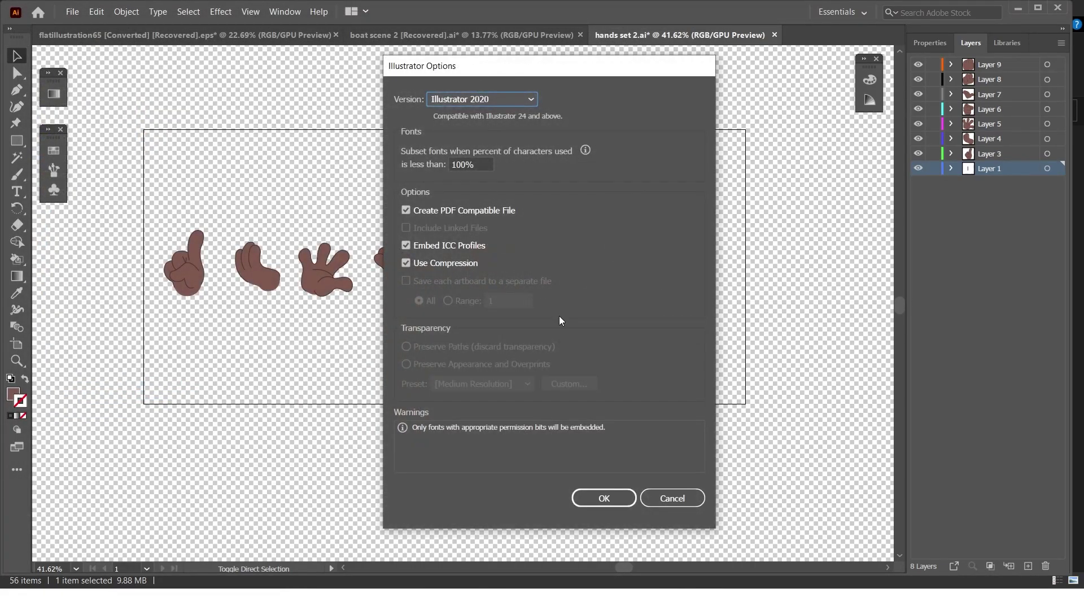
{"action": "left_click", "coordinate": [600, 503]}
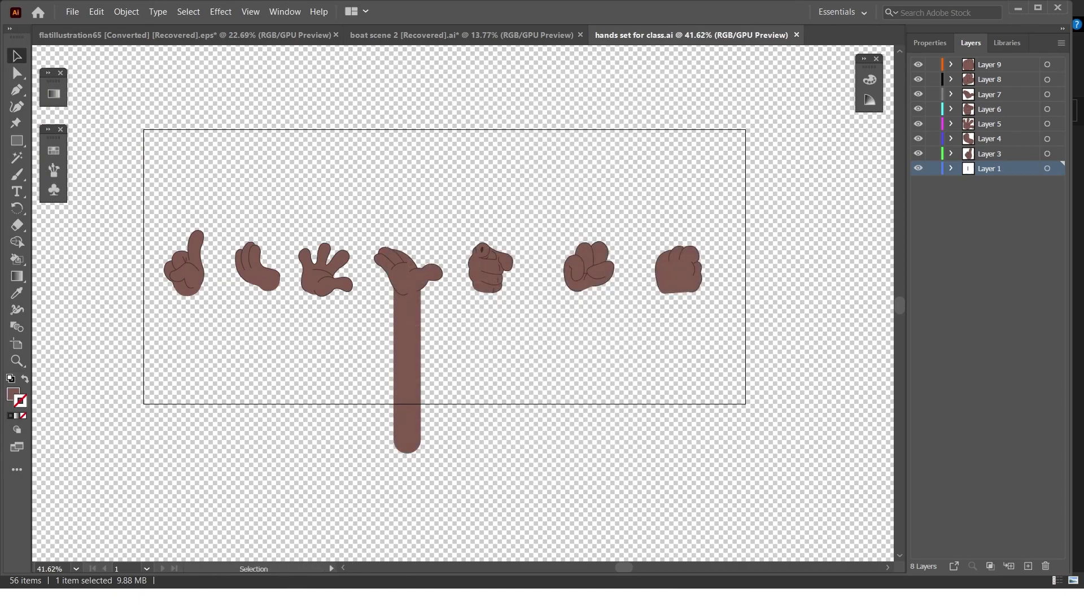
Switch to After Effects, import hands set for class as Composition - Retain Layer Sizes, and open that composition.
{"action": "key", "text": "alt+Tab"}
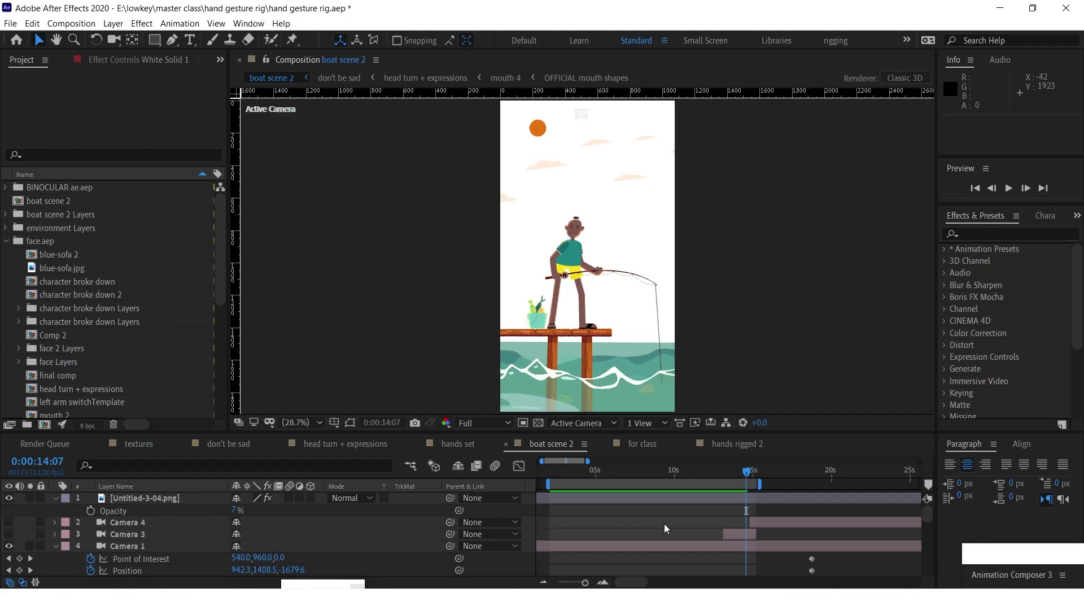
{"action": "key", "text": "ctrl+i"}
{"action": "left_click", "coordinate": [395, 203]}
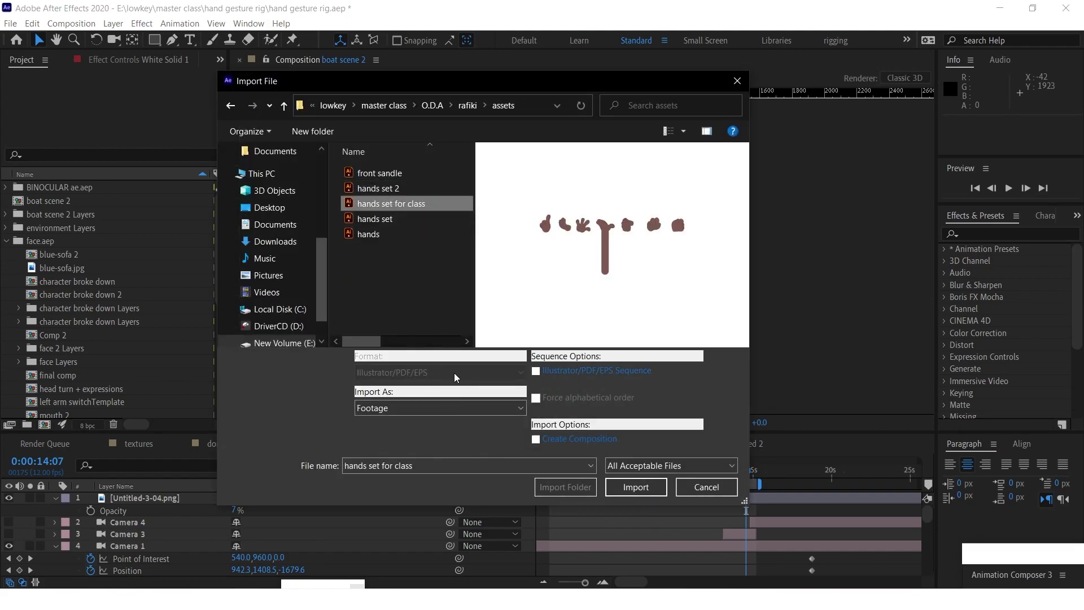
{"action": "left_click", "coordinate": [429, 409]}
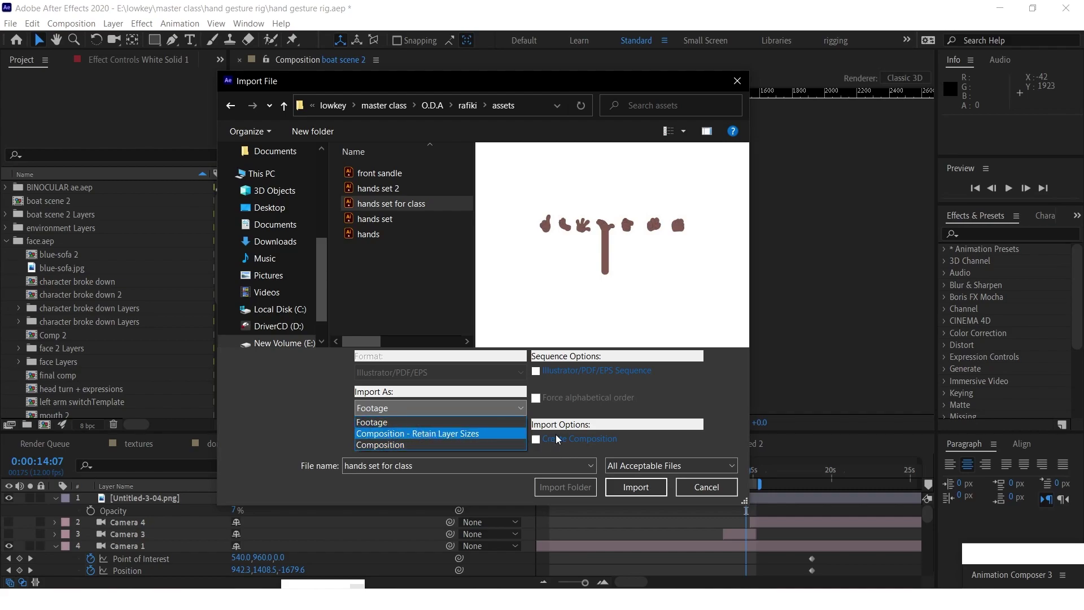
{"action": "left_click", "coordinate": [489, 438]}
{"action": "left_click", "coordinate": [623, 489]}
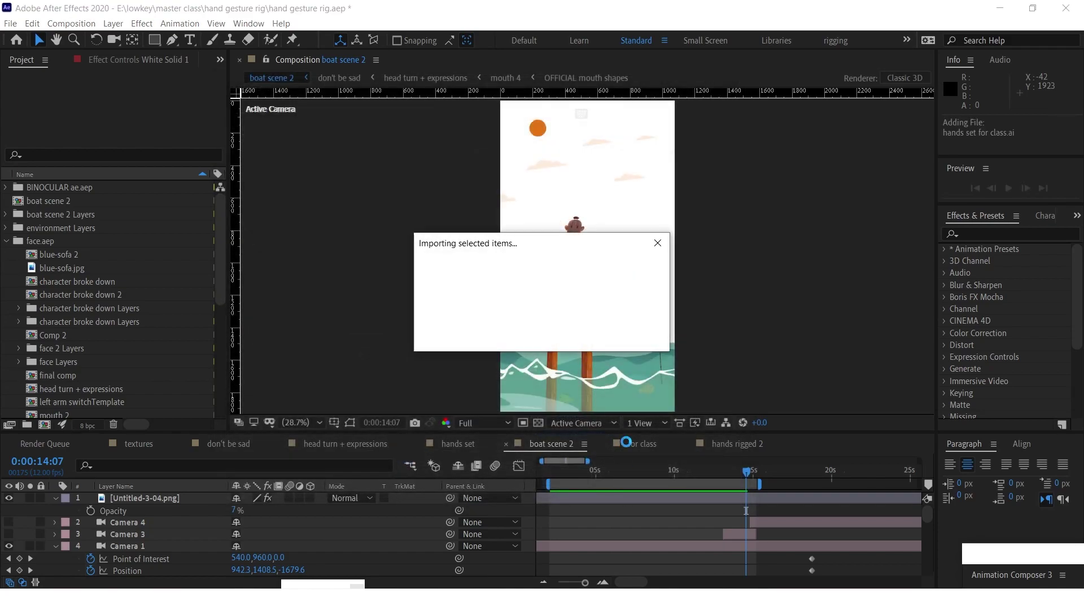
{"action": "left_click_drag", "start_coordinate": [216, 337], "coordinate": [147, 358]}
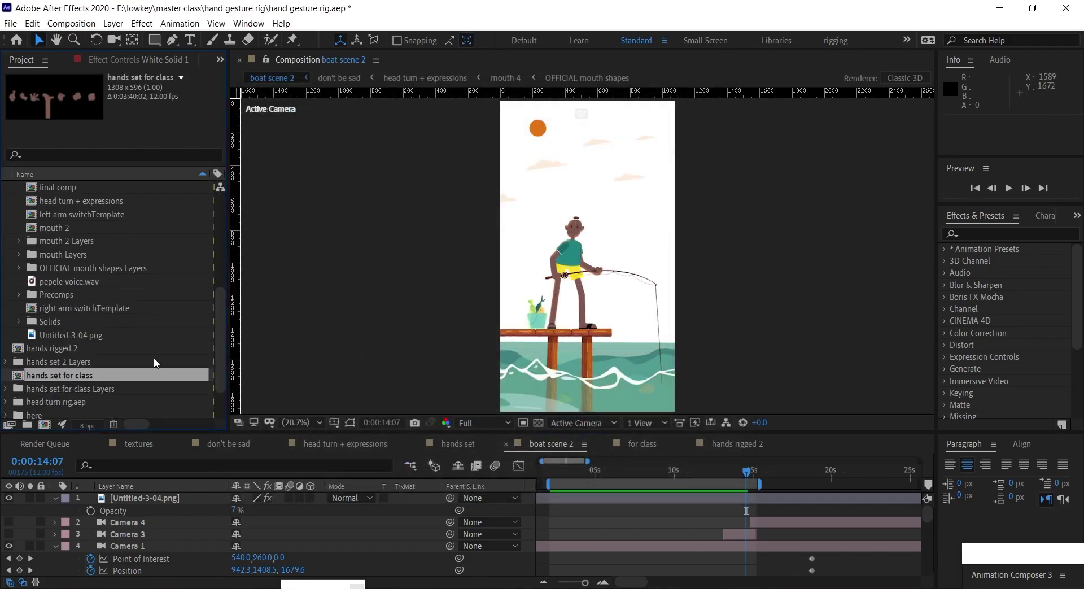
{"action": "double_click", "coordinate": [19, 377]}
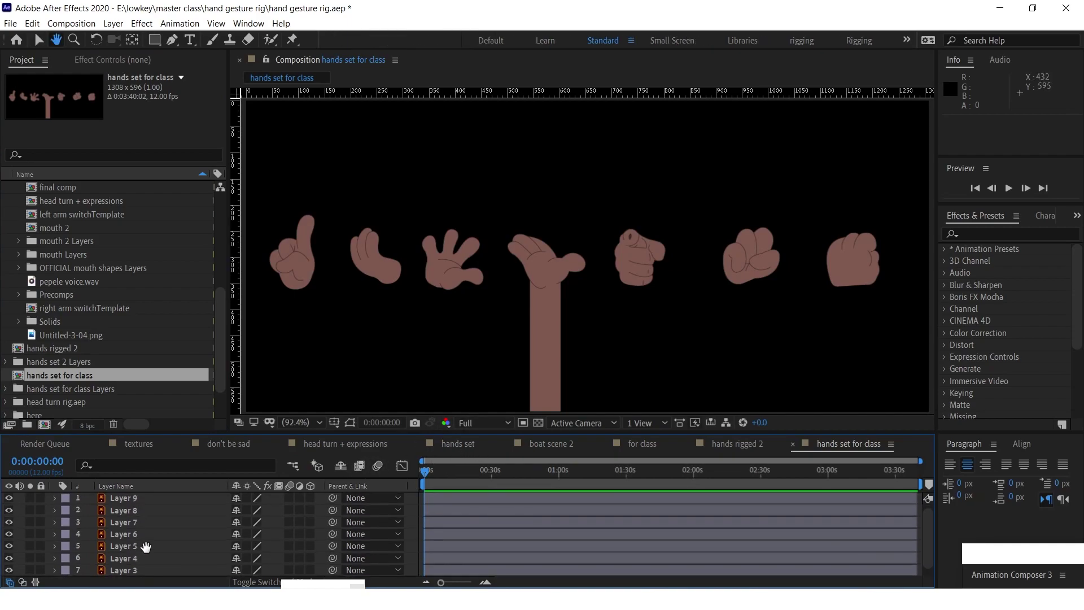
Set the opacity of all hand layers, Layer 9 through Layer 3, to 42%.
{"action": "left_click", "coordinate": [123, 499]}
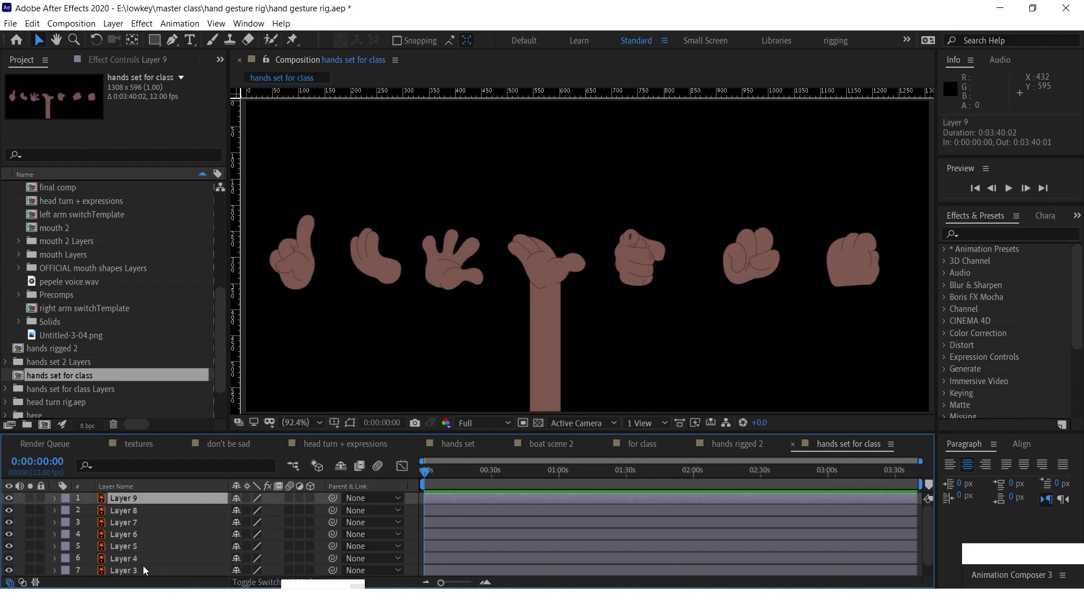
{"action": "scroll", "coordinate": [144, 569], "scroll_direction": "down", "scroll_amount": 1}
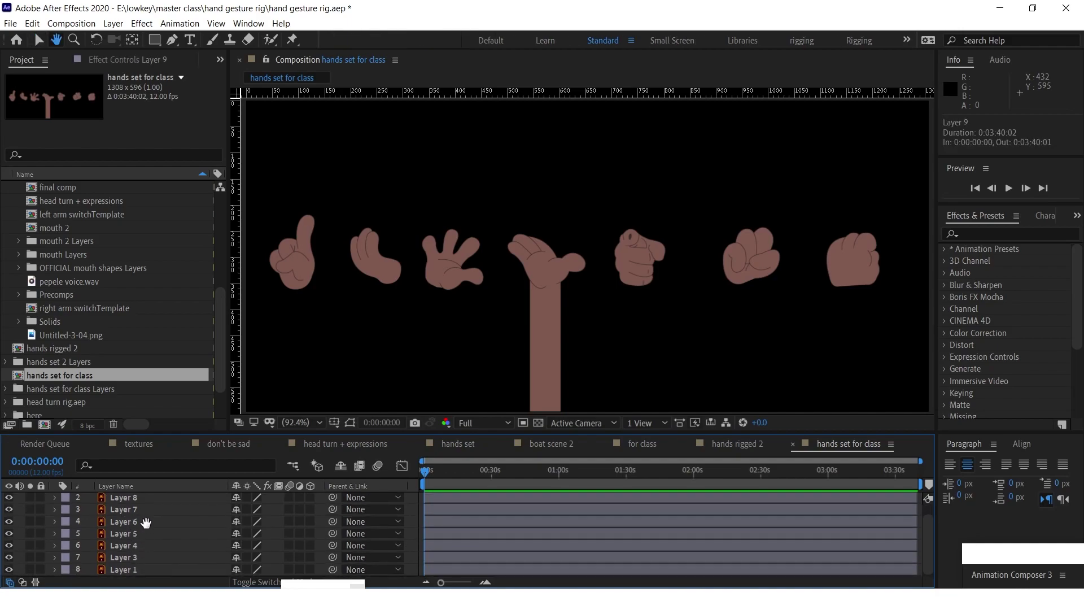
{"action": "left_click", "coordinate": [122, 558], "text": "shift"}
{"action": "key", "text": "t"}
{"action": "scroll", "coordinate": [169, 549], "scroll_direction": "up", "scroll_amount": 1}
{"action": "left_click_drag", "start_coordinate": [235, 558], "coordinate": [200, 563]}
{"action": "left_click", "coordinate": [434, 507]}
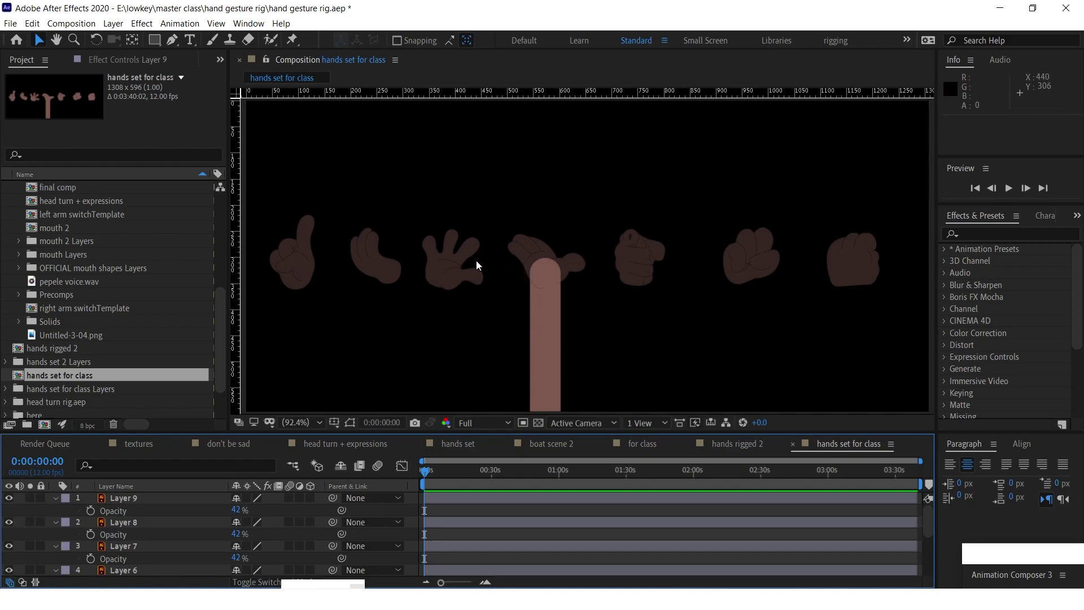
{"action": "left_click", "coordinate": [529, 249]}
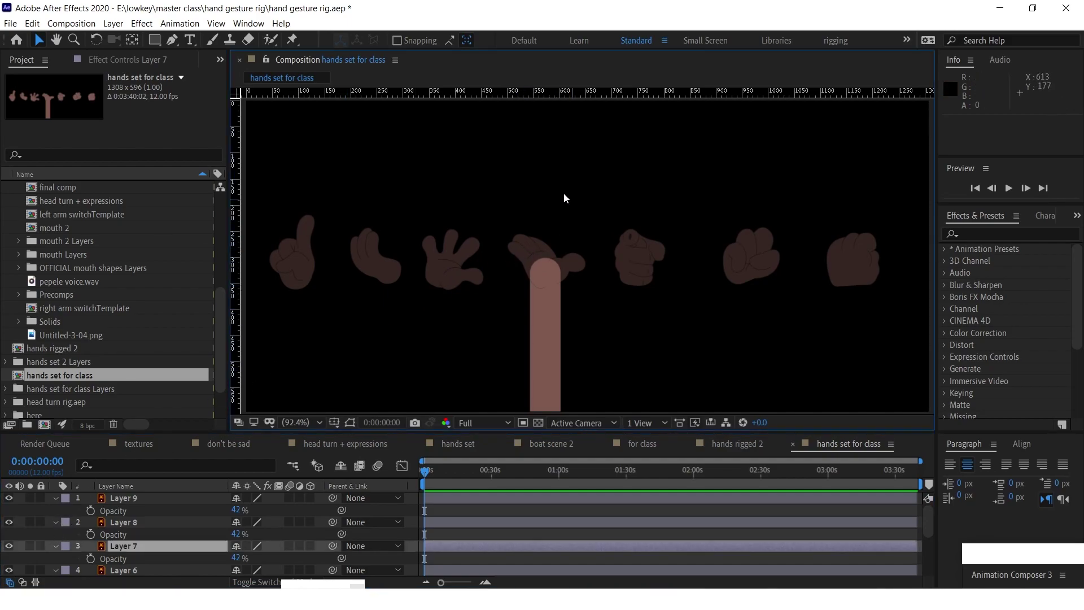
{"action": "left_click", "coordinate": [443, 275]}
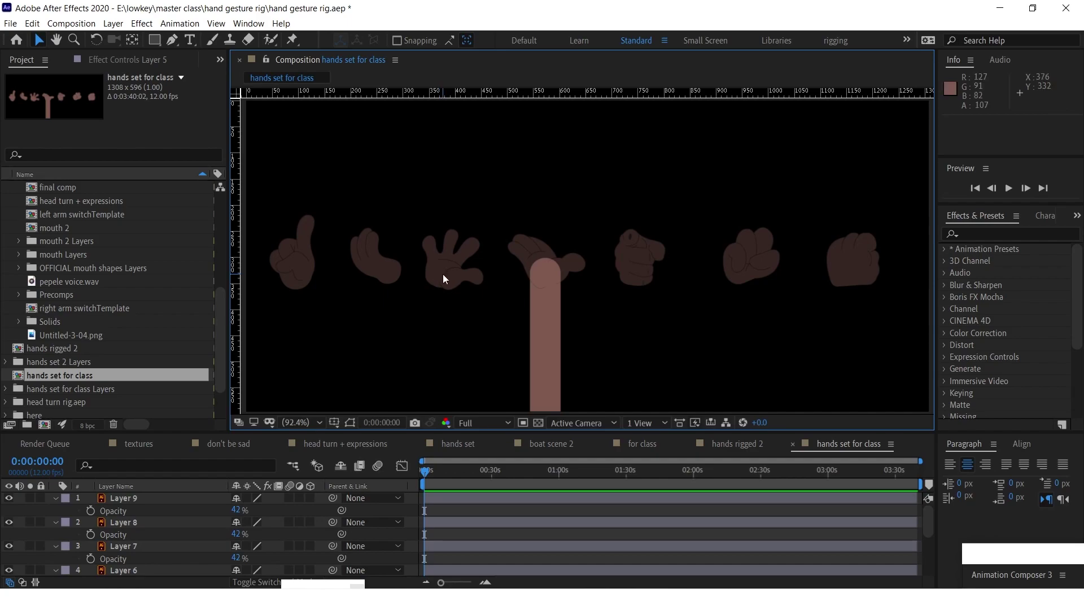
{"action": "left_click_drag", "start_coordinate": [442, 275], "coordinate": [471, 270]}
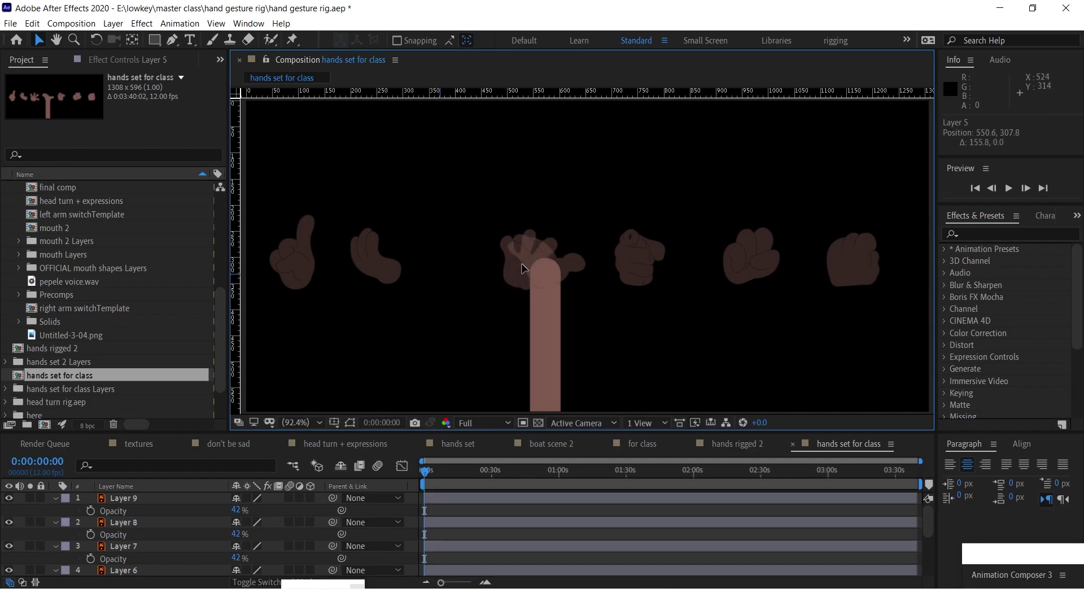
{"action": "left_click_drag", "start_coordinate": [524, 268], "coordinate": [541, 269]}
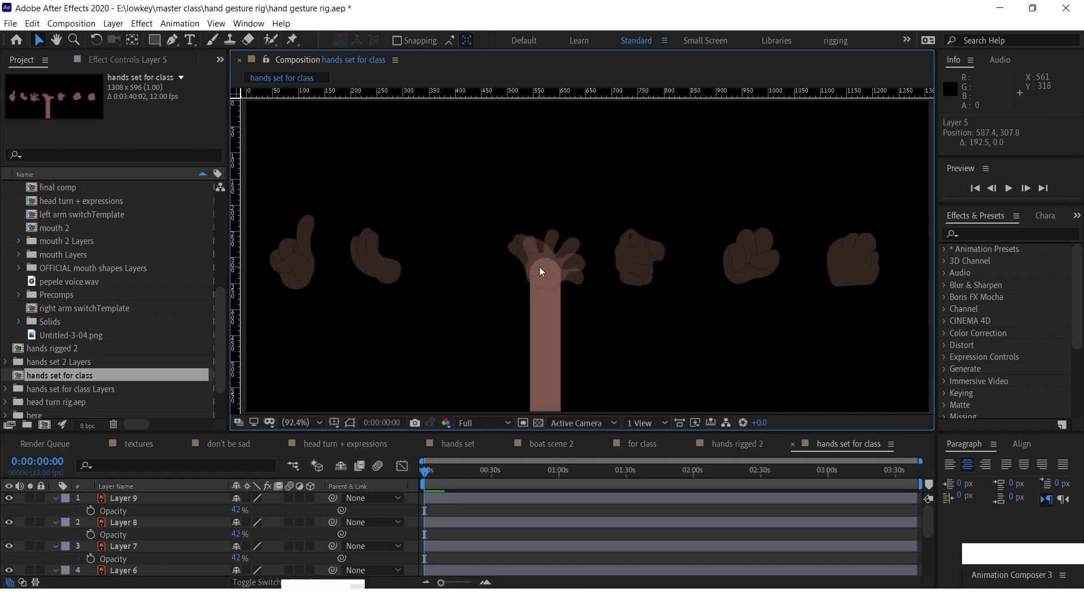
{"action": "key", "text": "ctrl+z"}
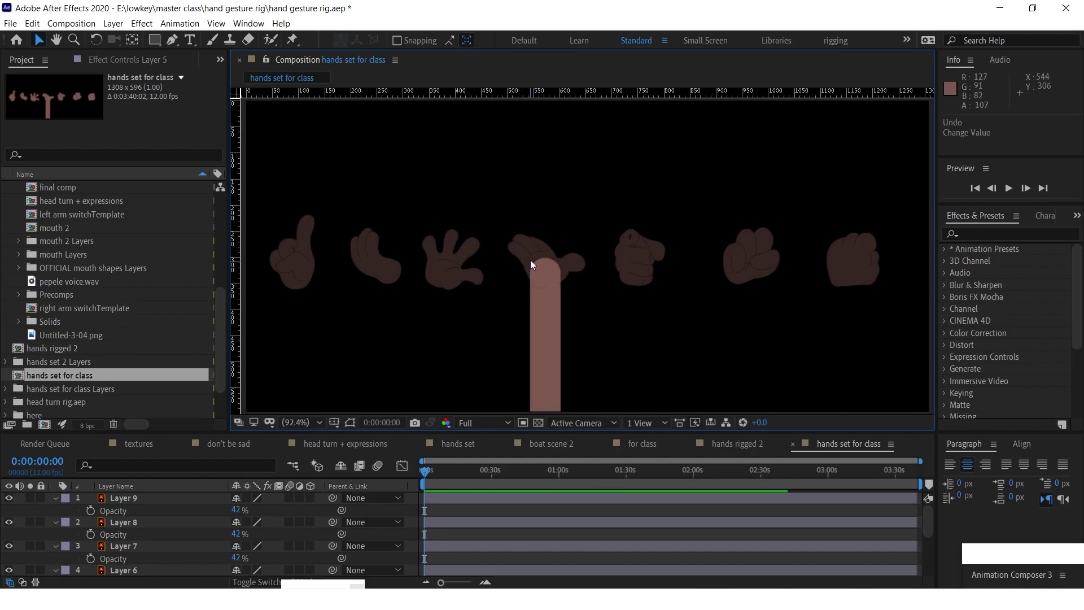
Hide Layer 7 and move the open hand (Layer 5) horizontally onto the arm, to about X 595.
{"action": "left_click", "coordinate": [528, 250]}
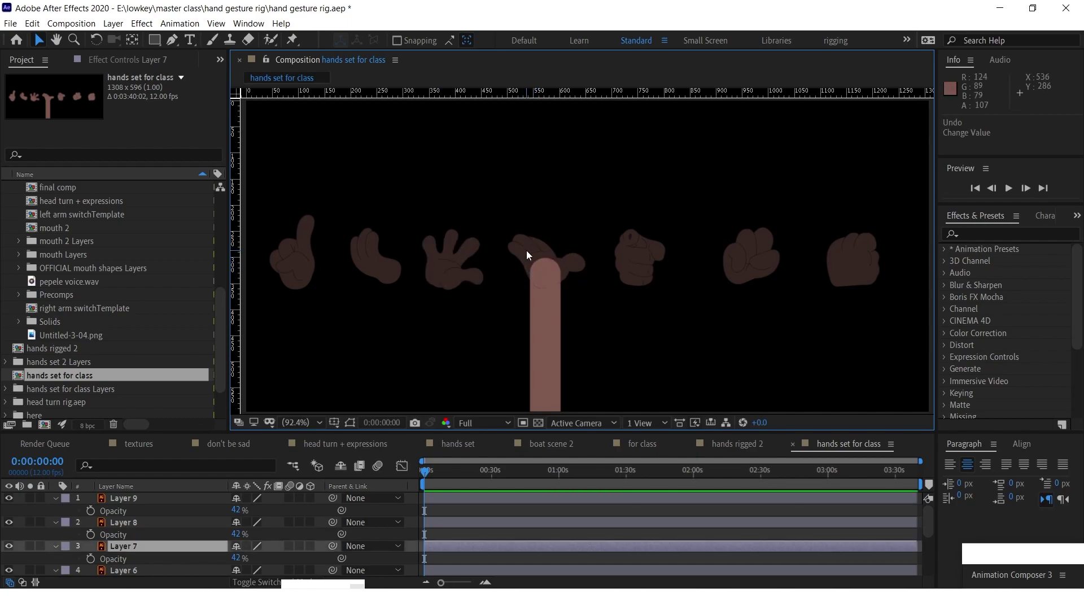
{"action": "left_click", "coordinate": [9, 546]}
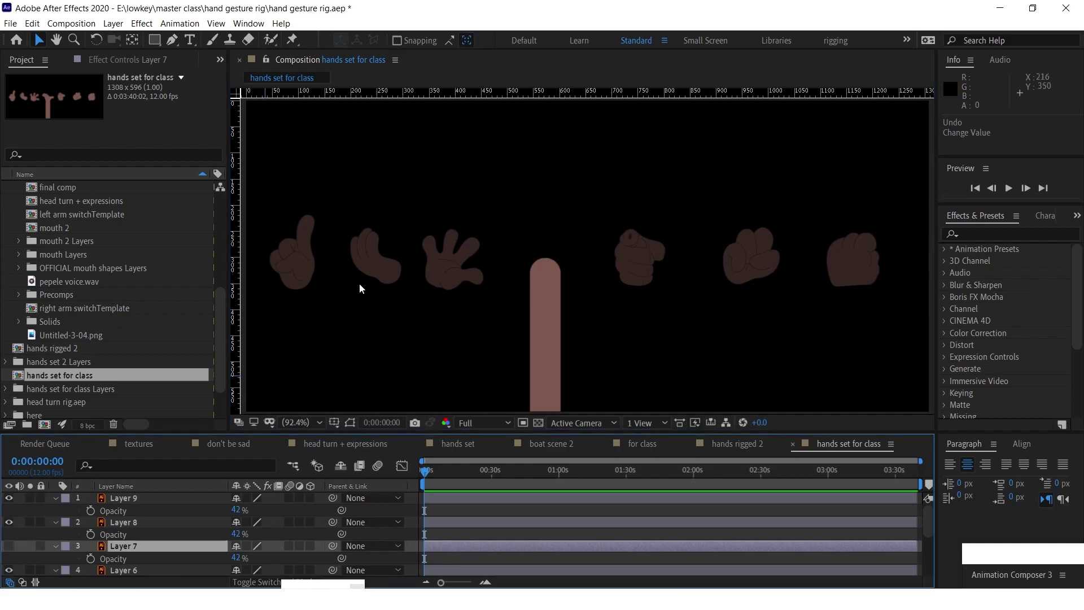
{"action": "left_click_drag", "start_coordinate": [451, 276], "coordinate": [548, 267]}
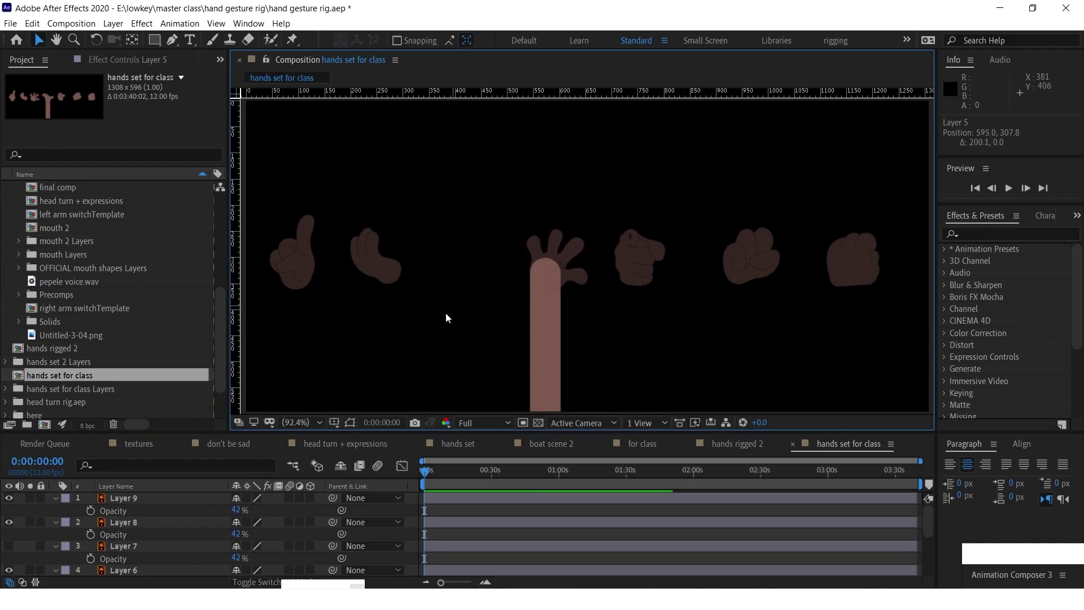
Try rotating the open hand (Layer 5) to -13°.
{"action": "key", "text": "r"}
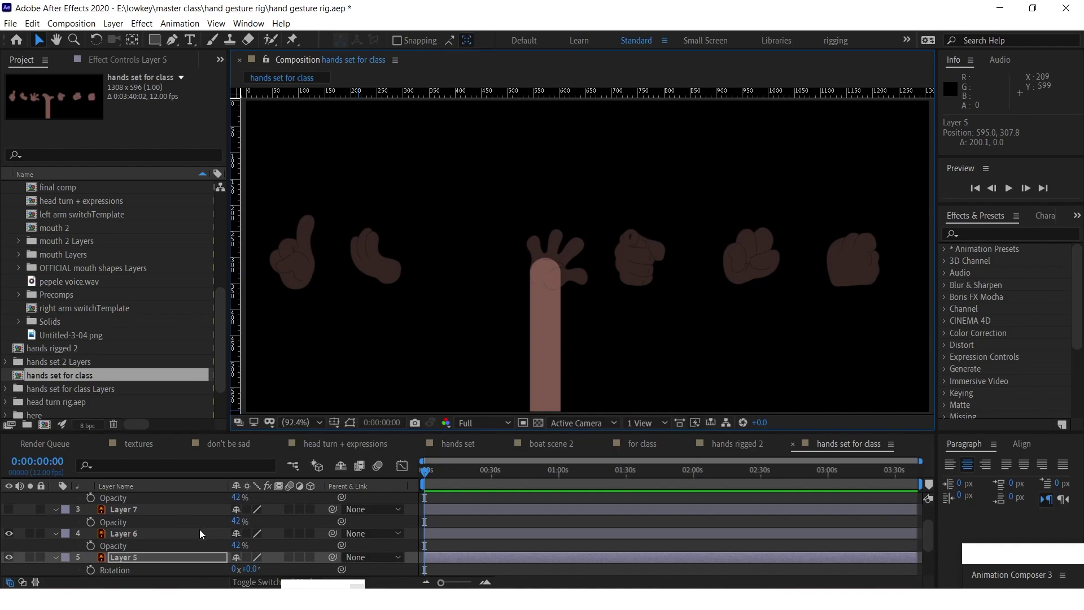
{"action": "left_click_drag", "start_coordinate": [253, 568], "coordinate": [236, 568]}
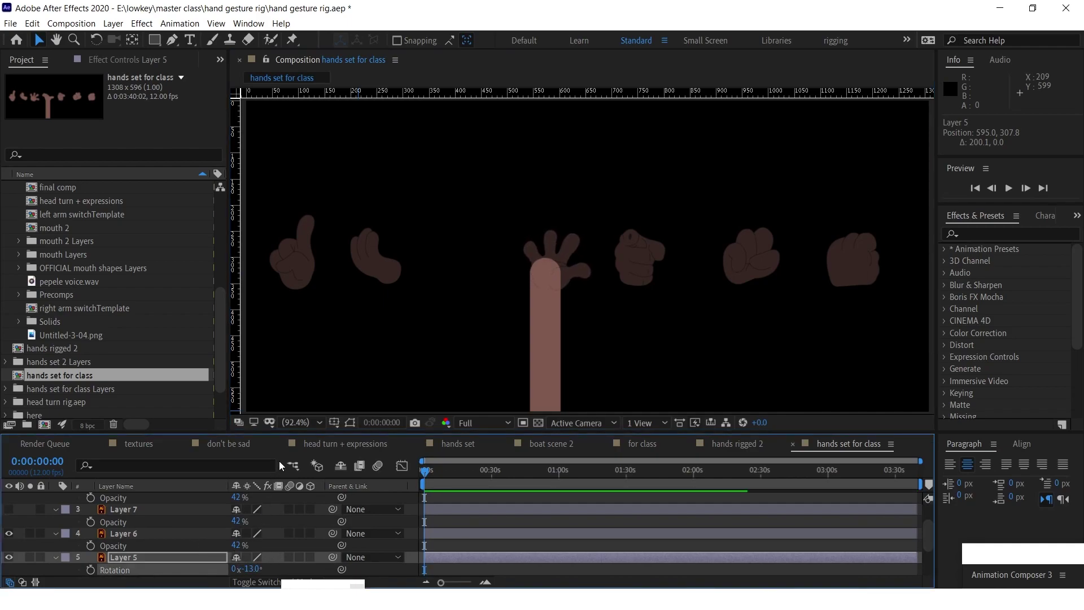
Turn on Show Layer Controls so the selected hand's bounding handles and anchor point are displayed.
{"action": "left_click", "coordinate": [215, 24]}
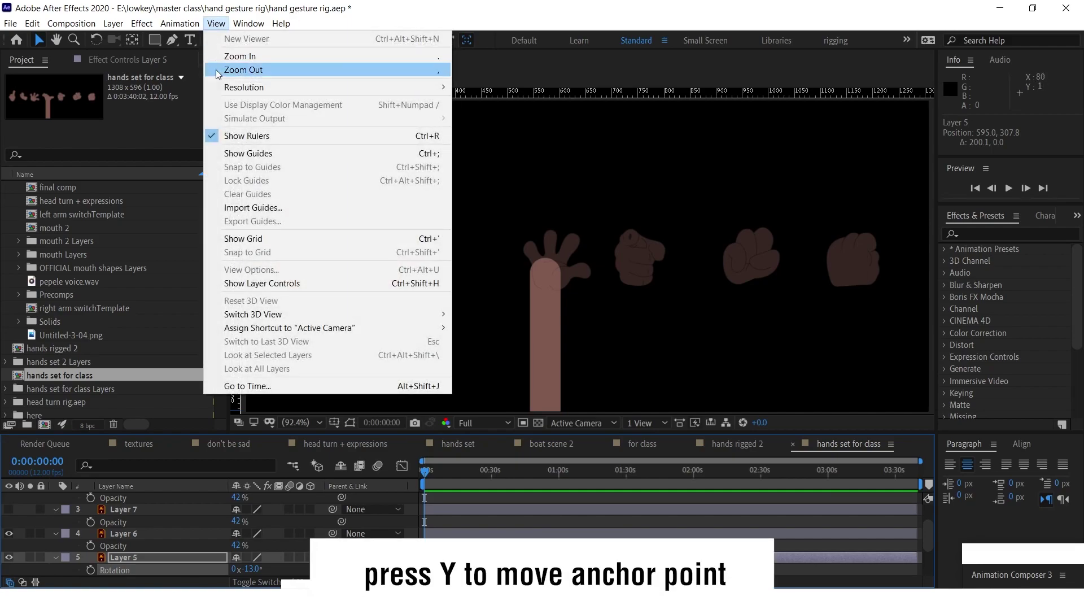
{"action": "left_click", "coordinate": [237, 284]}
{"action": "left_click", "coordinate": [216, 23]}
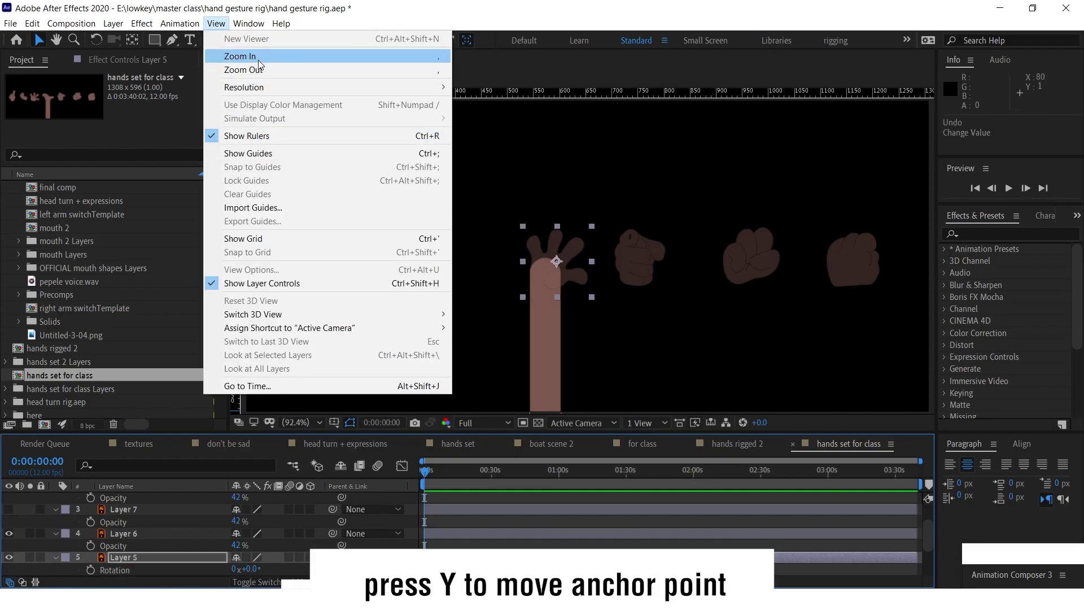
Move the open hand's (Layer 5) anchor point down to its wrist, centred on the arm.
{"action": "left_click", "coordinate": [236, 19]}
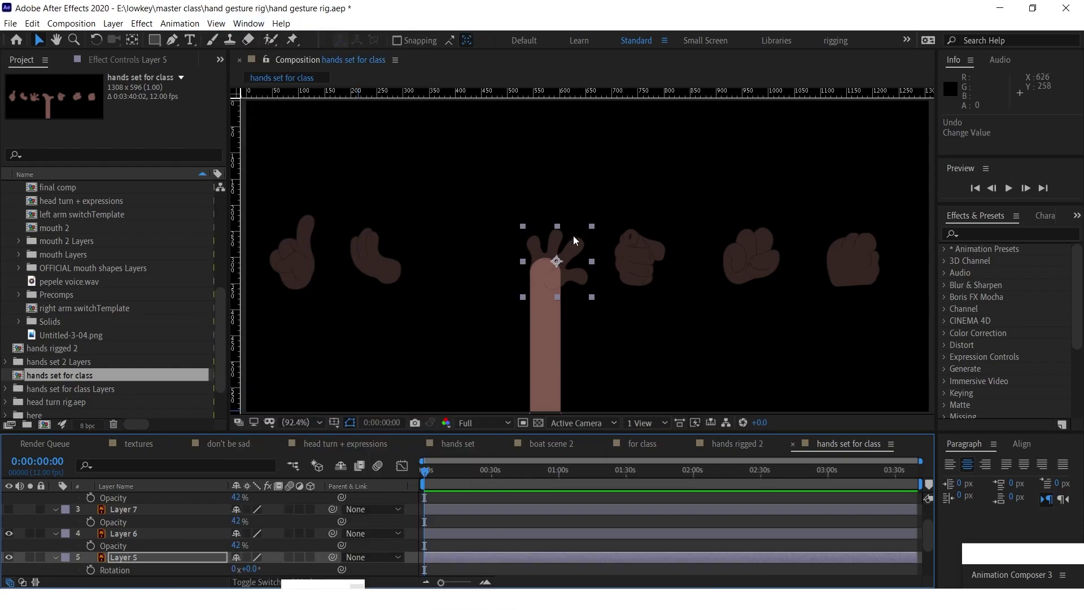
{"action": "key", "text": "y"}
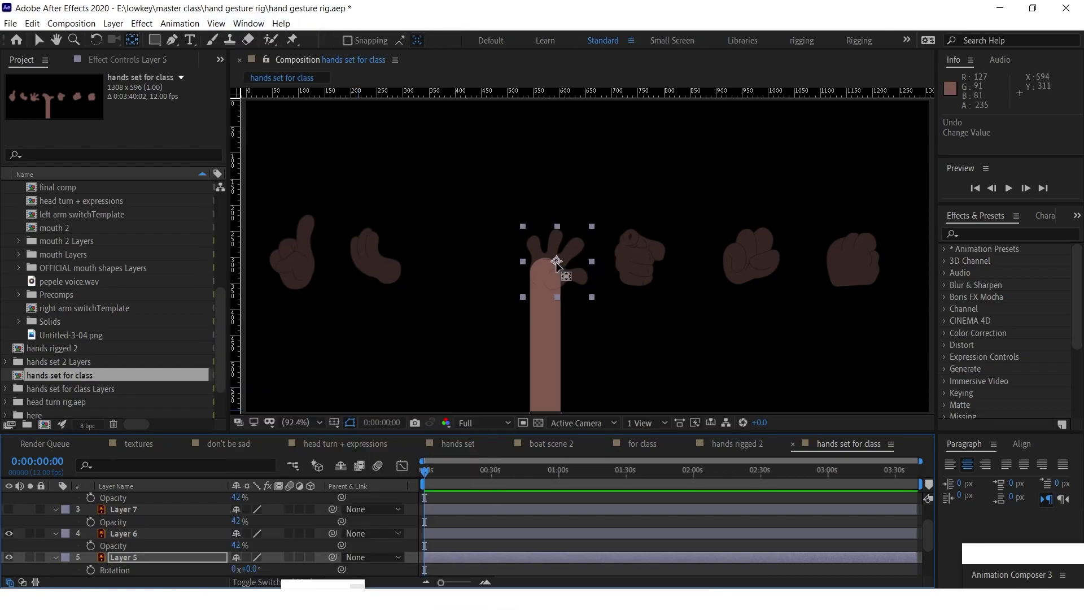
{"action": "left_click_drag", "start_coordinate": [558, 263], "coordinate": [543, 283]}
Rotate the open hand (Layer 5) to -19° and nudge it slightly right, to about X 572, centring it on the arm.
{"action": "key", "text": "r"}
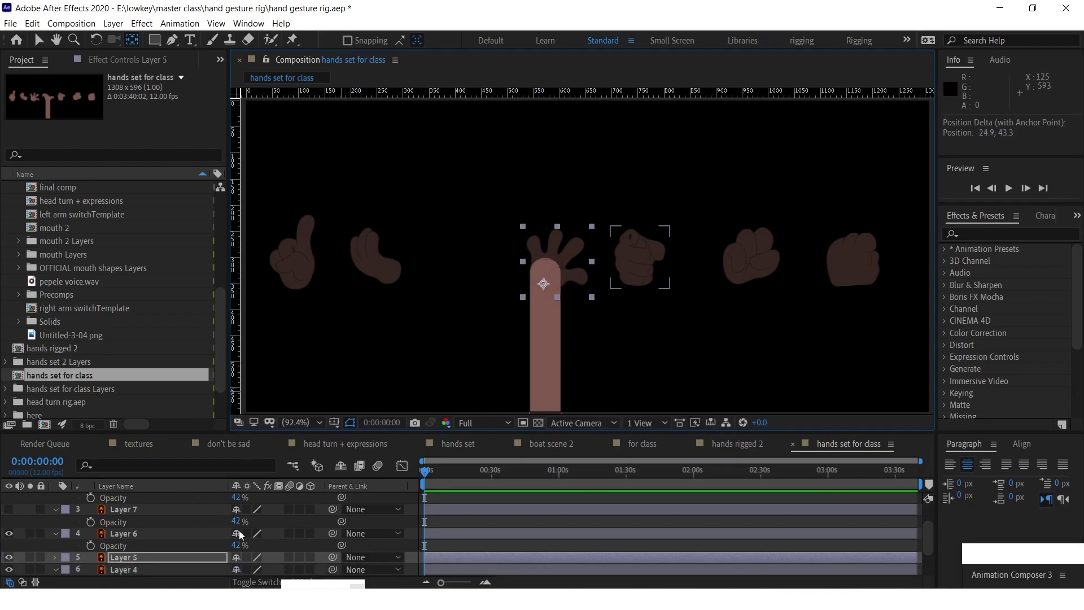
{"action": "key", "text": "r"}
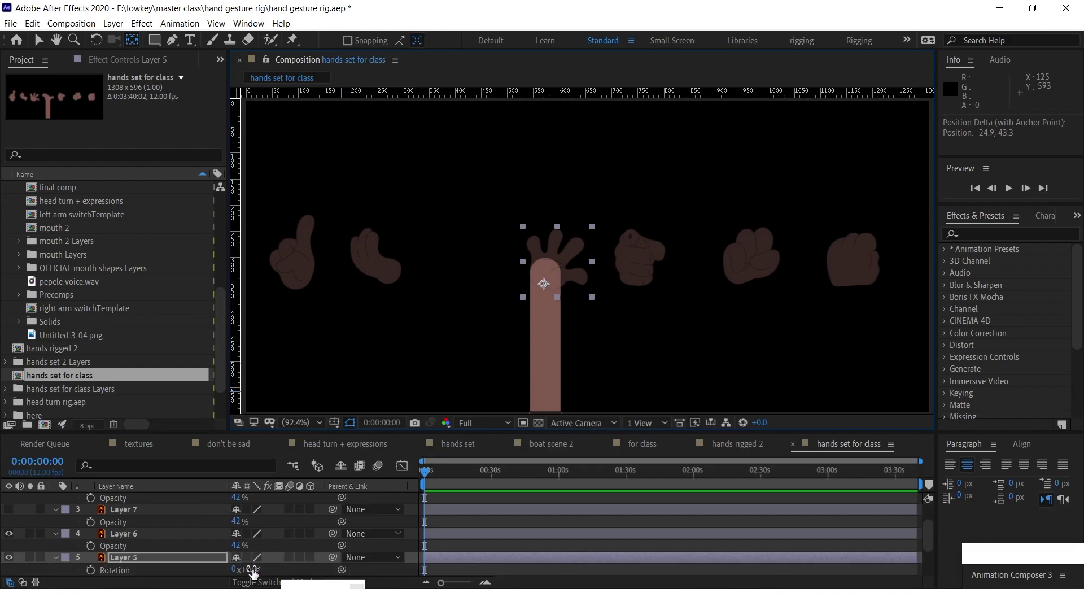
{"action": "left_click_drag", "start_coordinate": [250, 567], "coordinate": [235, 567]}
{"action": "key", "text": "v"}
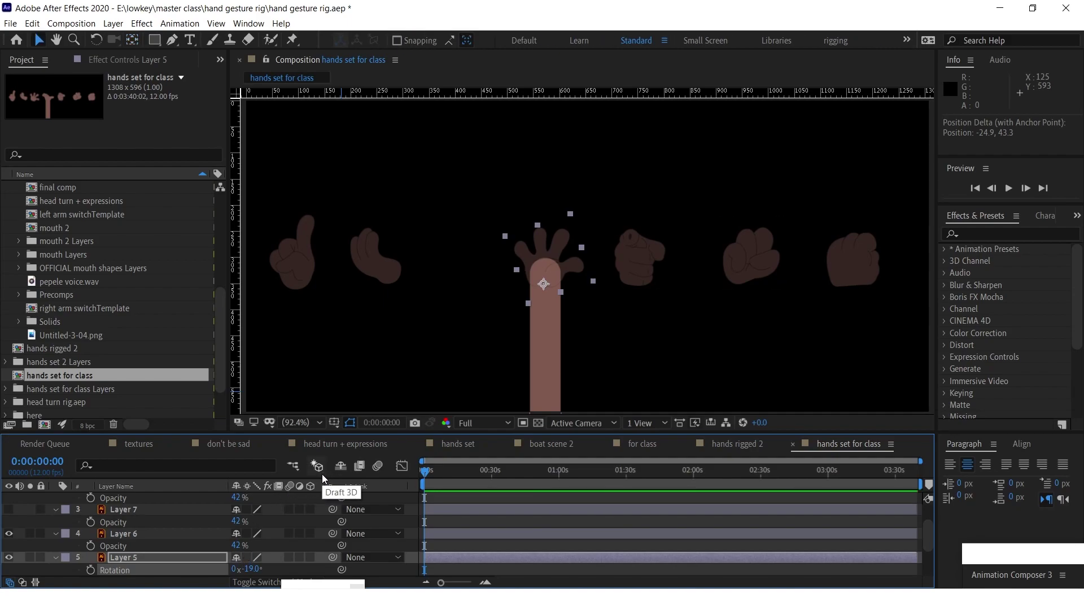
{"action": "key", "text": "Right"}
{"action": "key", "text": "Right"}
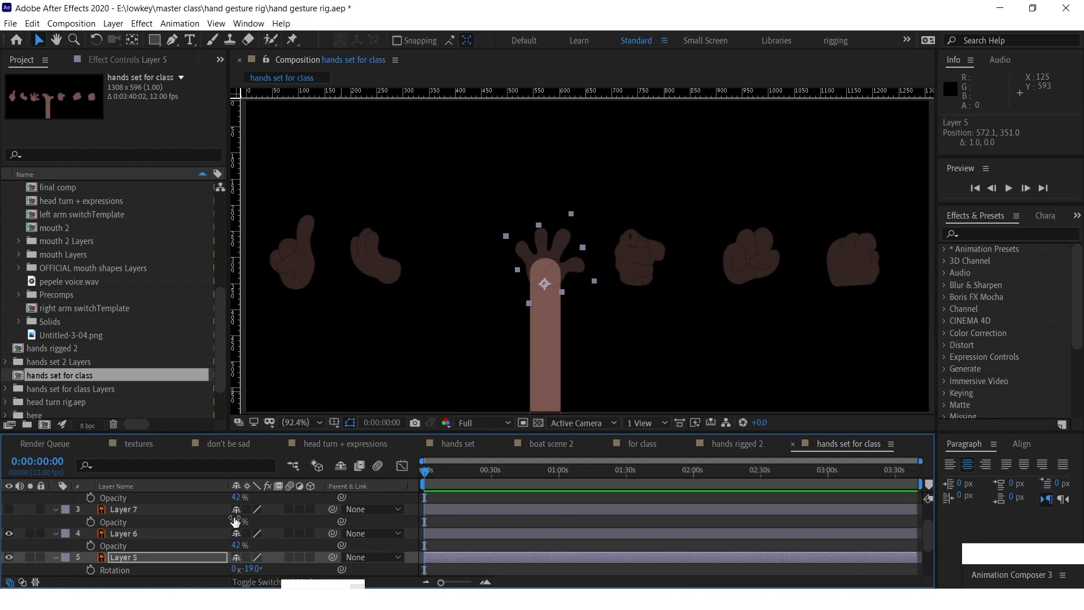
Hide Layer 5 and move the side-facing hand (Layer 4) horizontally onto the top of the arm.
{"action": "left_click", "coordinate": [129, 542]}
{"action": "left_click", "coordinate": [116, 557]}
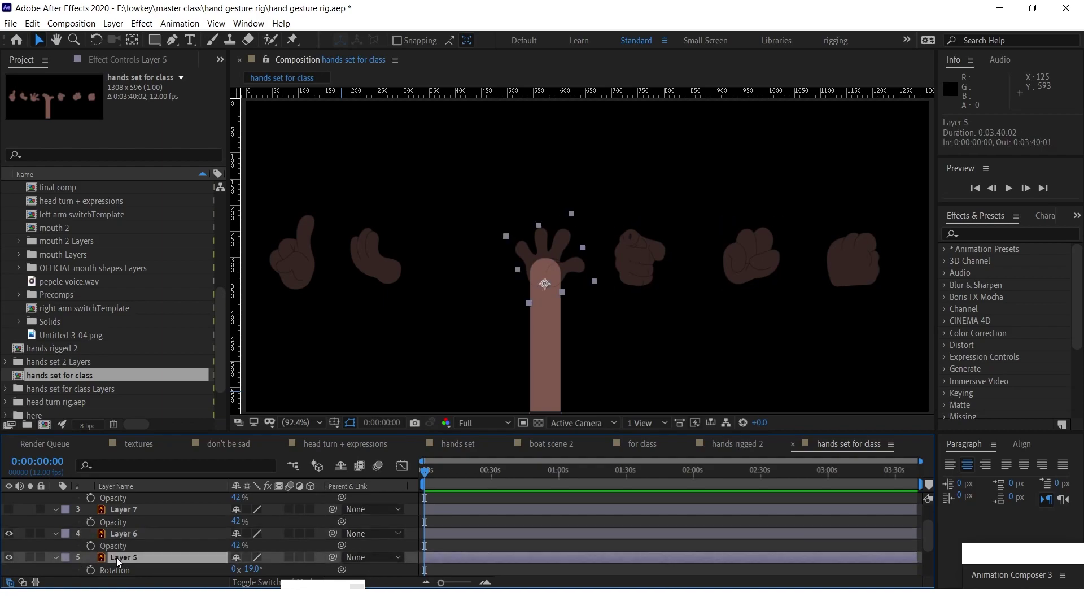
{"action": "left_click", "coordinate": [9, 557]}
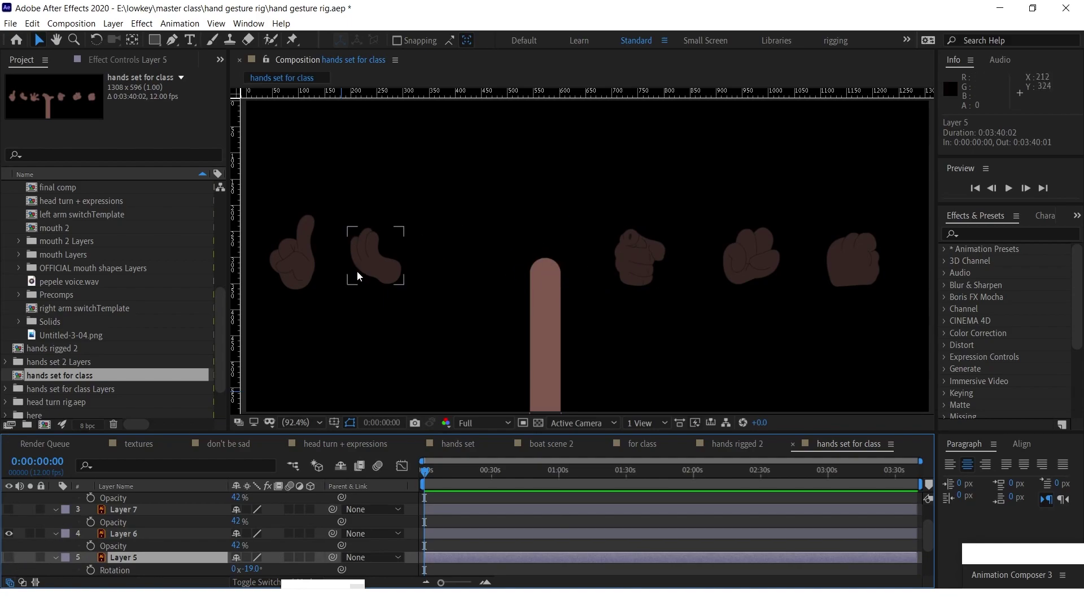
{"action": "left_click_drag", "start_coordinate": [363, 271], "coordinate": [520, 285]}
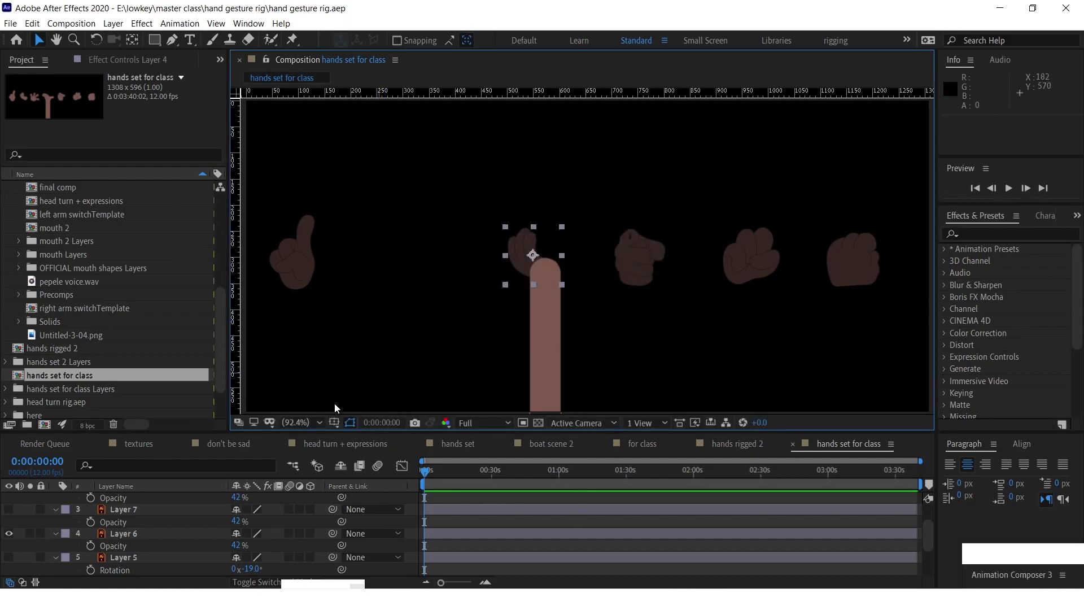
Hide Layer 4, move the hand with one raised digit (Layer 3) horizontally onto the arm, and save the project.
{"action": "key", "text": "space"}
{"action": "scroll", "coordinate": [145, 526], "scroll_direction": "down", "scroll_amount": 3}
{"action": "left_click", "coordinate": [154, 516]}
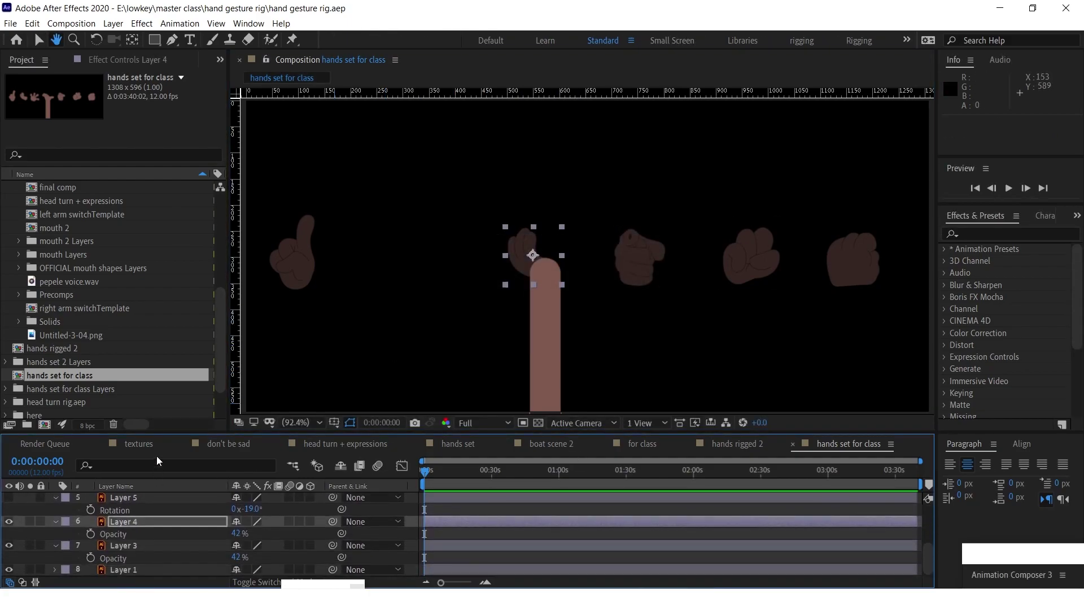
{"action": "left_click", "coordinate": [9, 523]}
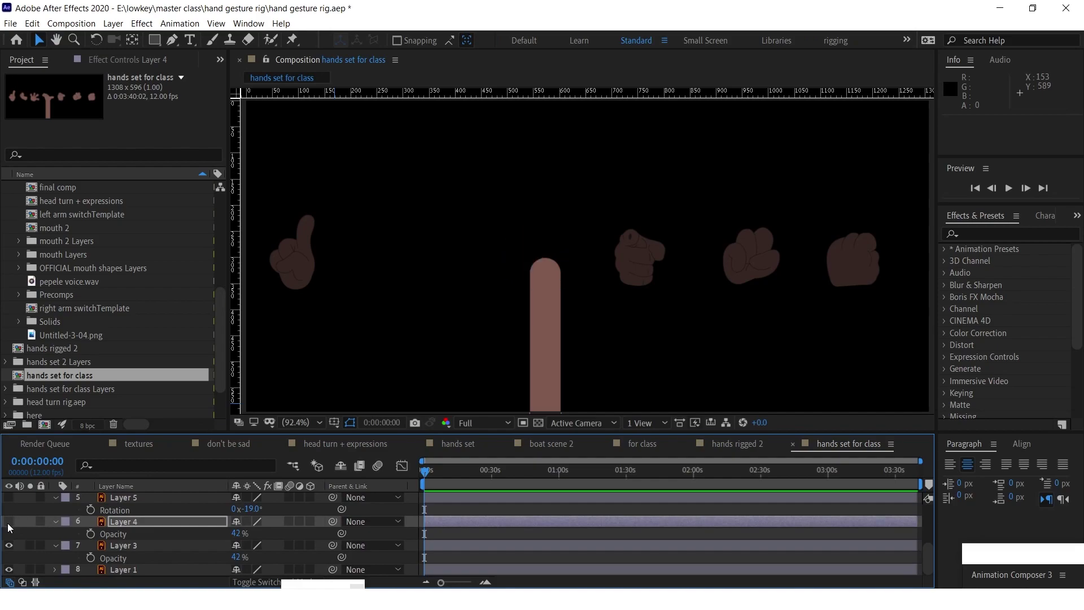
{"action": "left_click_drag", "start_coordinate": [293, 273], "coordinate": [536, 282]}
{"action": "key", "text": "ctrl+s"}
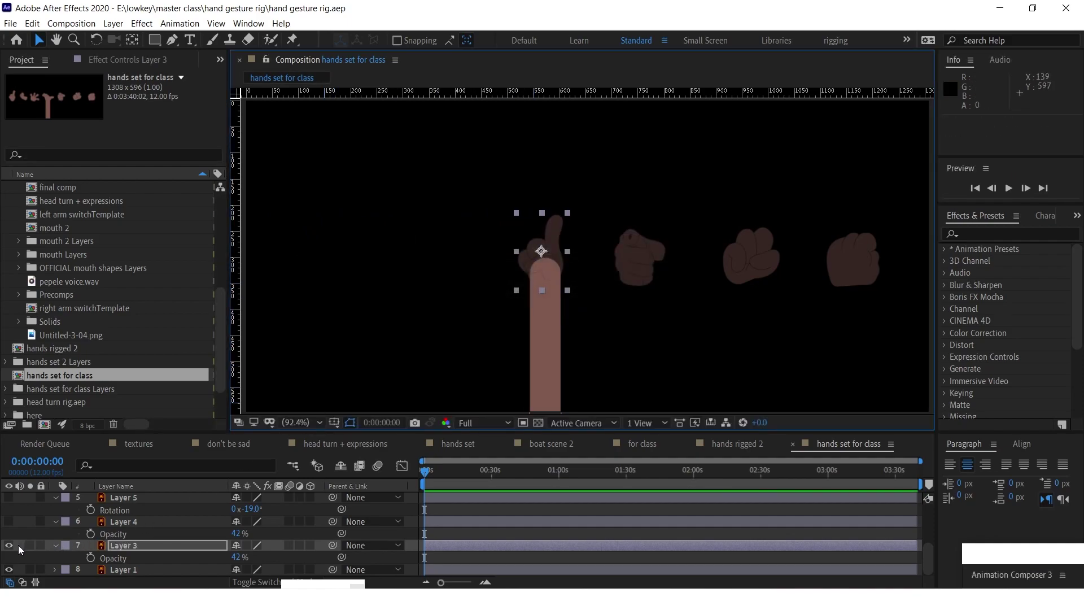
Hide Layer 3, move the hand on Layer 6 horizontally onto the arm at about X 581, and save the project.
{"action": "left_click", "coordinate": [9, 545]}
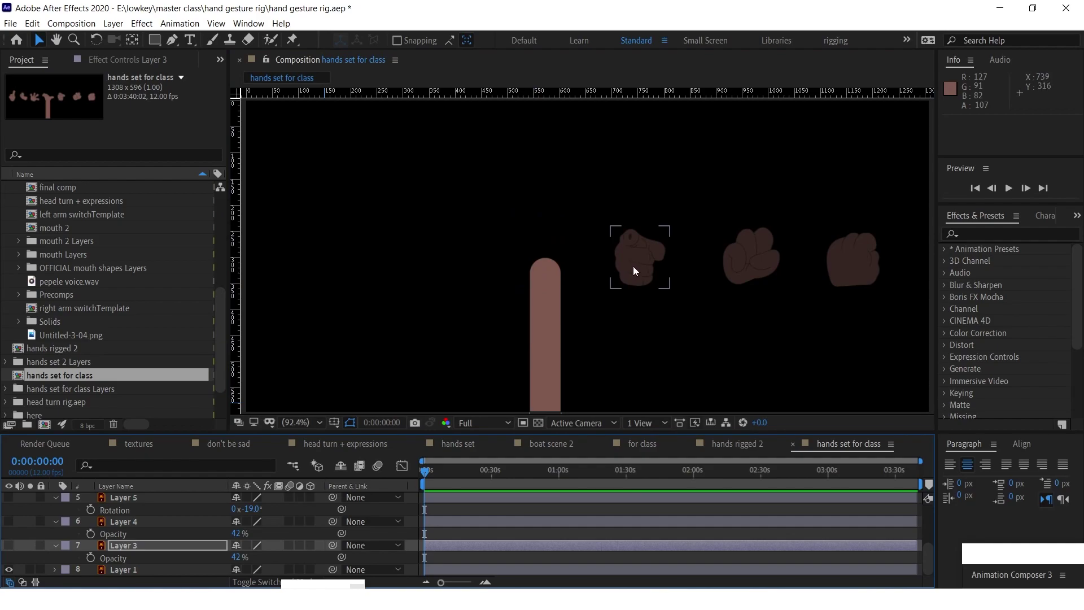
{"action": "left_click_drag", "start_coordinate": [636, 270], "coordinate": [547, 288]}
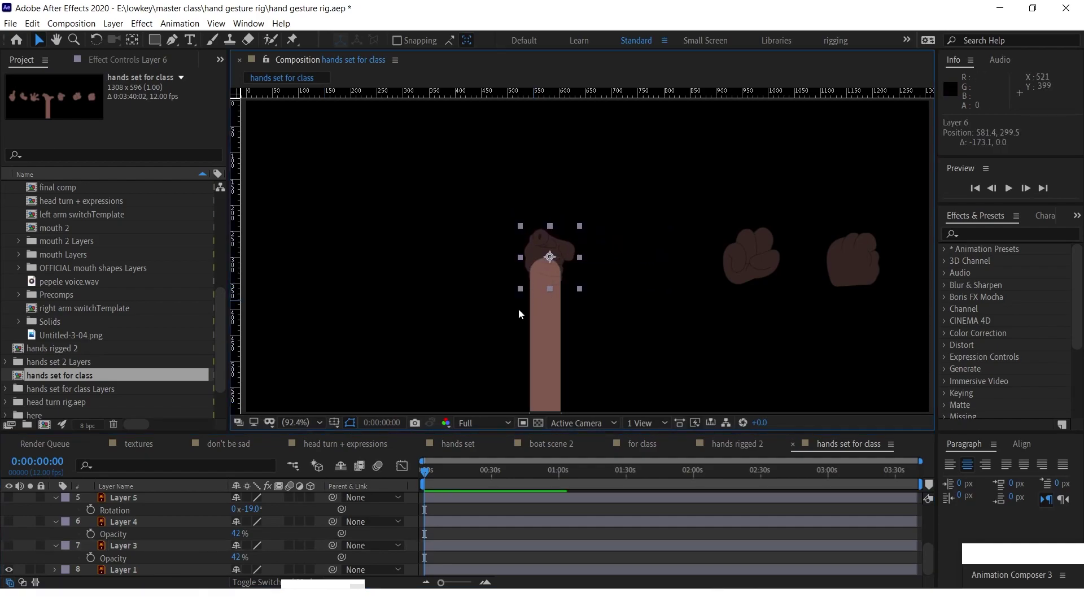
{"action": "key", "text": "ctrl+s"}
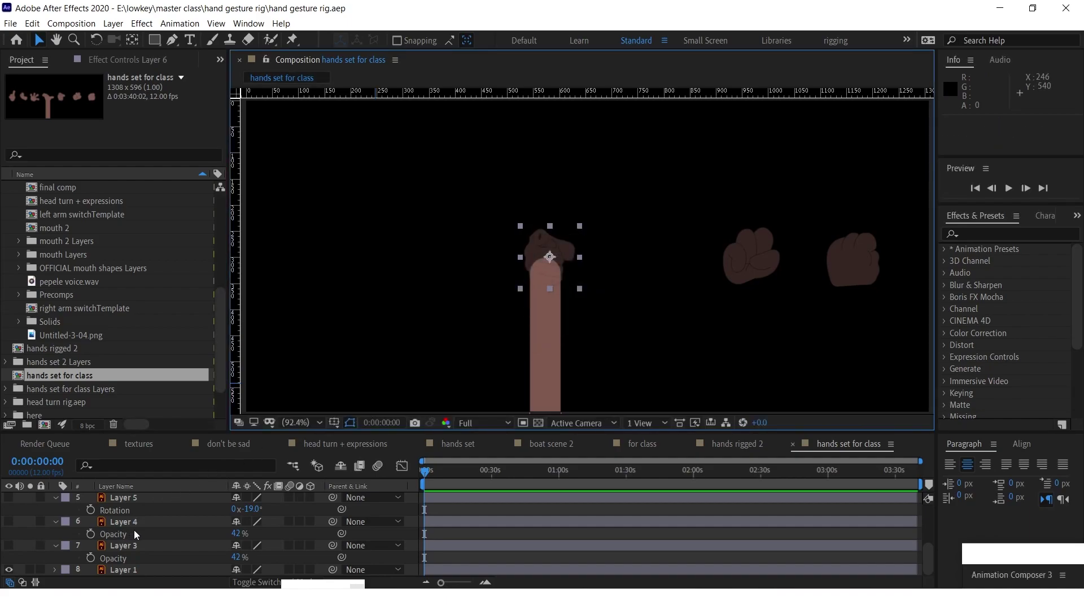
Hide Layer 6, move the curled-finger hand (Layer 8) horizontally onto the arm, and save the project.
{"action": "scroll", "coordinate": [85, 528], "scroll_direction": "up", "scroll_amount": 2}
{"action": "left_click", "coordinate": [8, 522]}
{"action": "left_click_drag", "start_coordinate": [747, 263], "coordinate": [544, 291]}
{"action": "key", "text": "ctrl+s"}
{"action": "scroll", "coordinate": [107, 512], "scroll_direction": "up", "scroll_amount": 3}
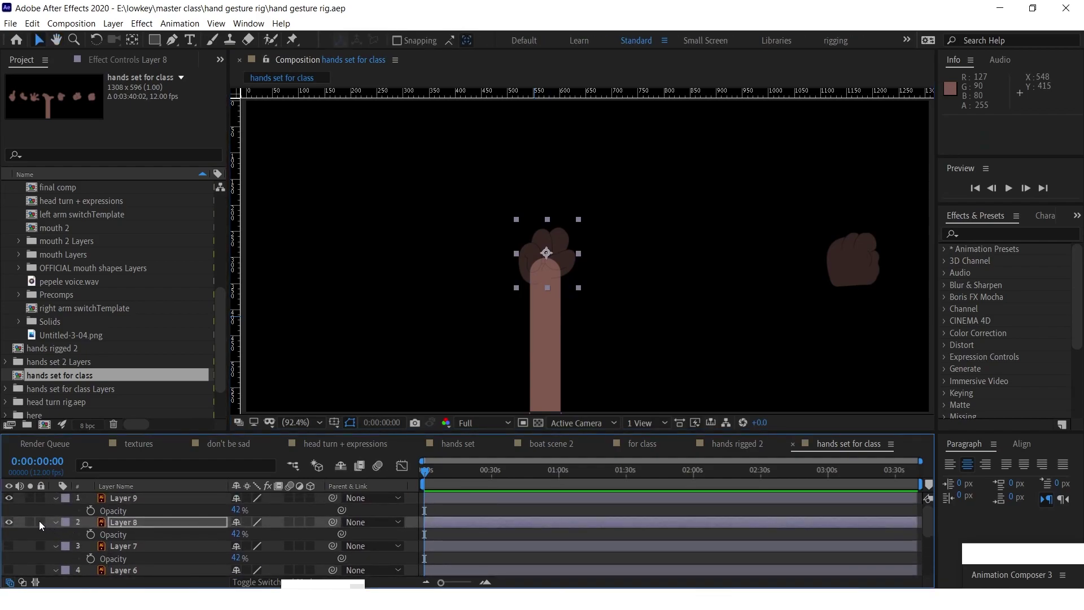
Hide Layer 8 and try moving the closed fist (Layer 9) horizontally onto the arm, to about X 569.
{"action": "left_click", "coordinate": [20, 523]}
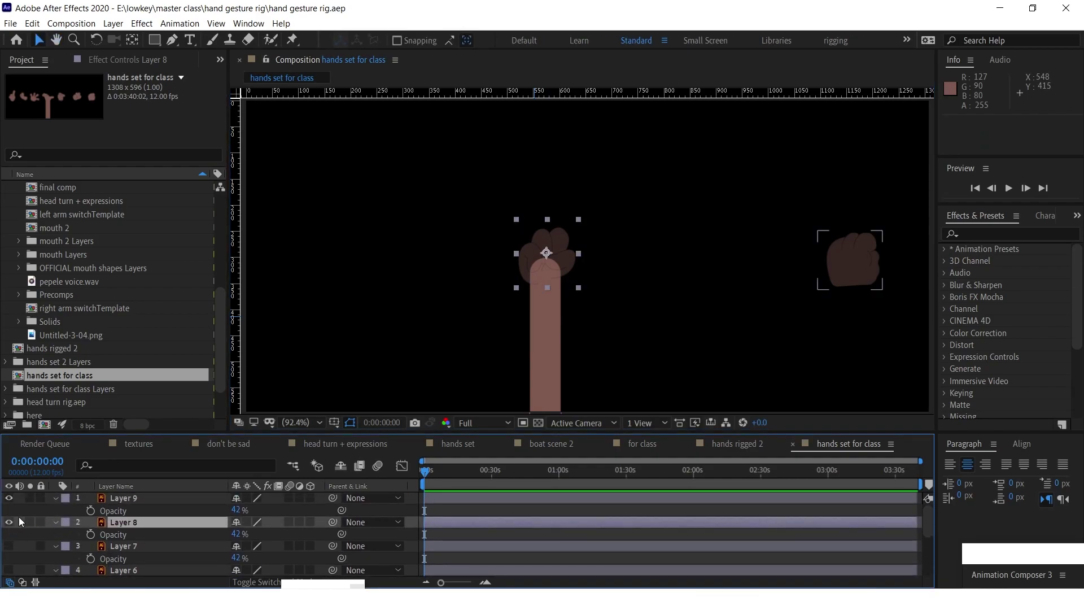
{"action": "left_click", "coordinate": [7, 522]}
{"action": "left_click", "coordinate": [842, 266]}
{"action": "left_click_drag", "start_coordinate": [842, 265], "coordinate": [536, 266]}
{"action": "left_click", "coordinate": [124, 498]}
{"action": "key", "text": "space"}
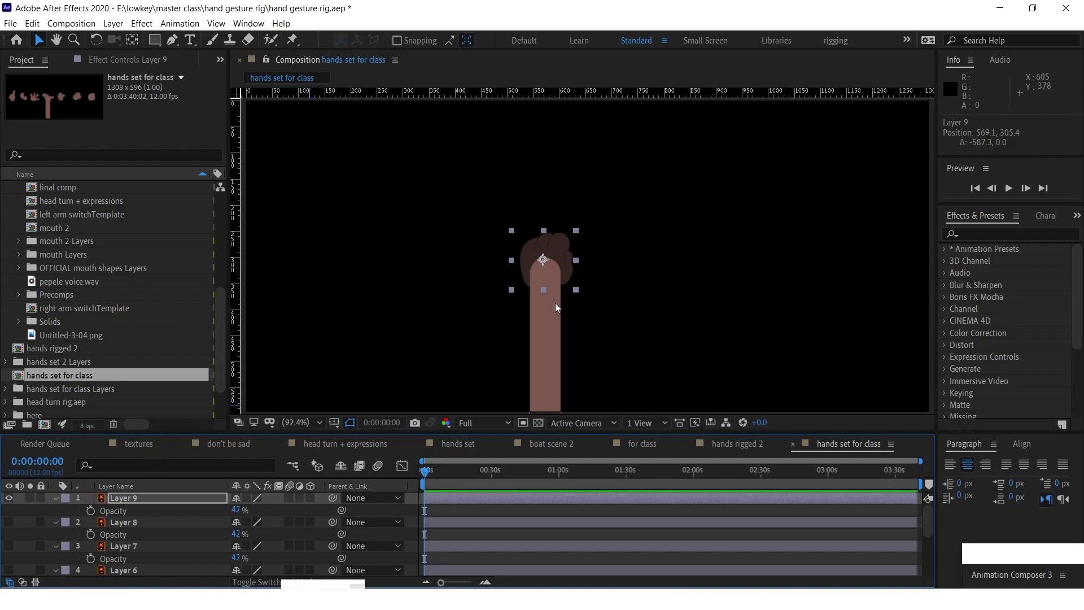
Delete the closed fist (Layer 9) from the composition and save the project.
{"action": "left_click_drag", "start_coordinate": [426, 473], "coordinate": [448, 469]}
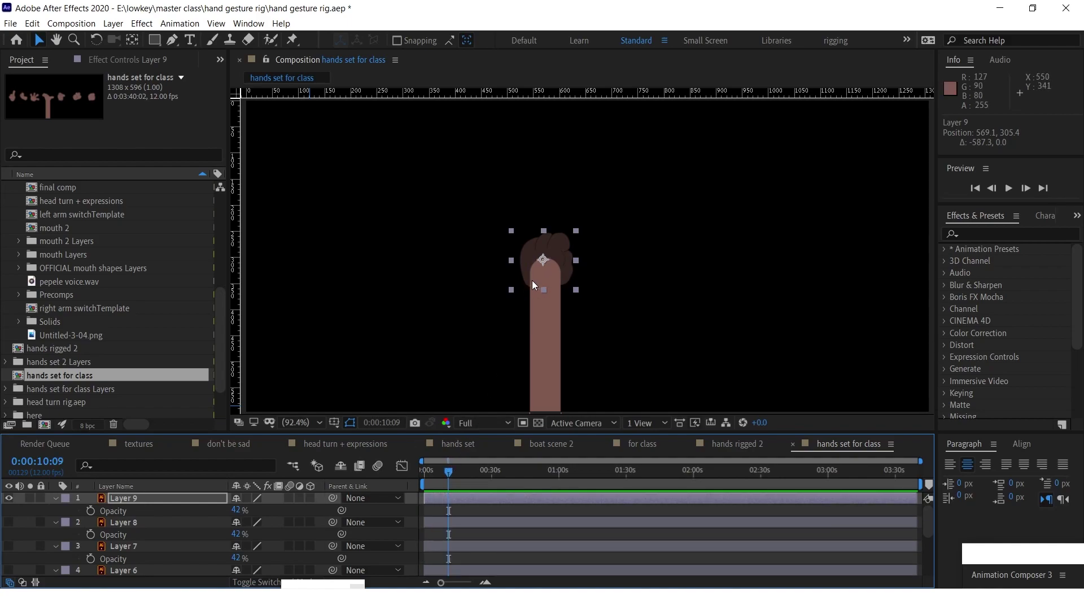
{"action": "left_click", "coordinate": [133, 502]}
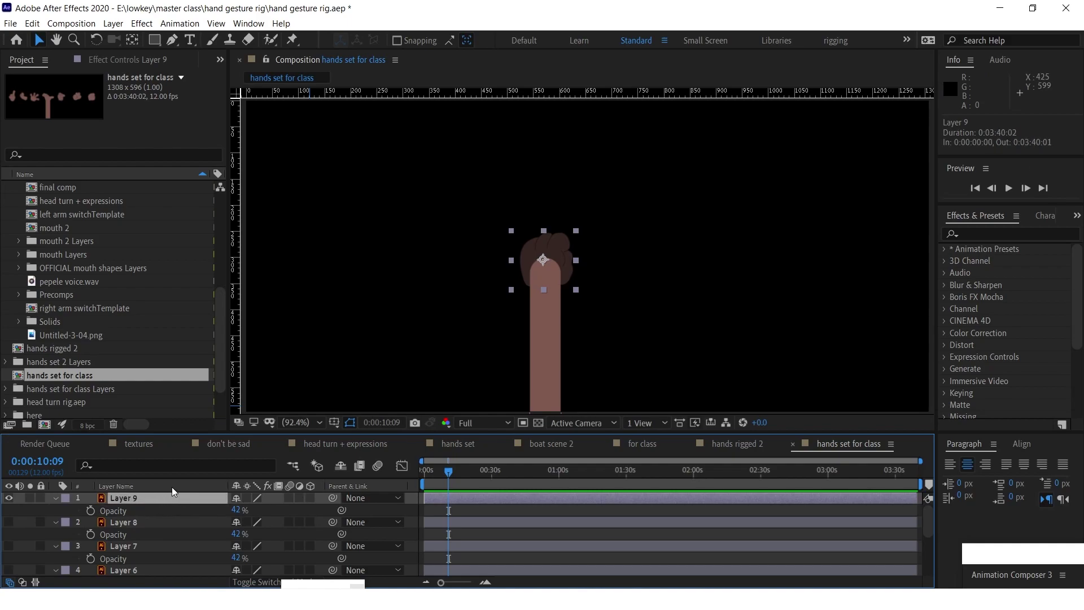
{"action": "key", "text": "Delete"}
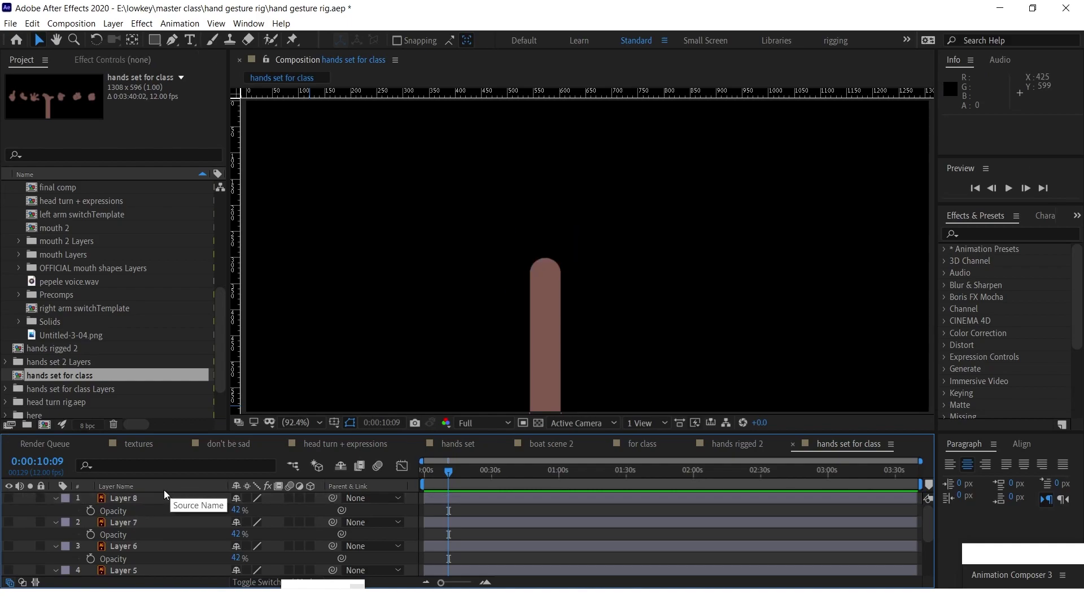
{"action": "key", "text": "ctrl+s"}
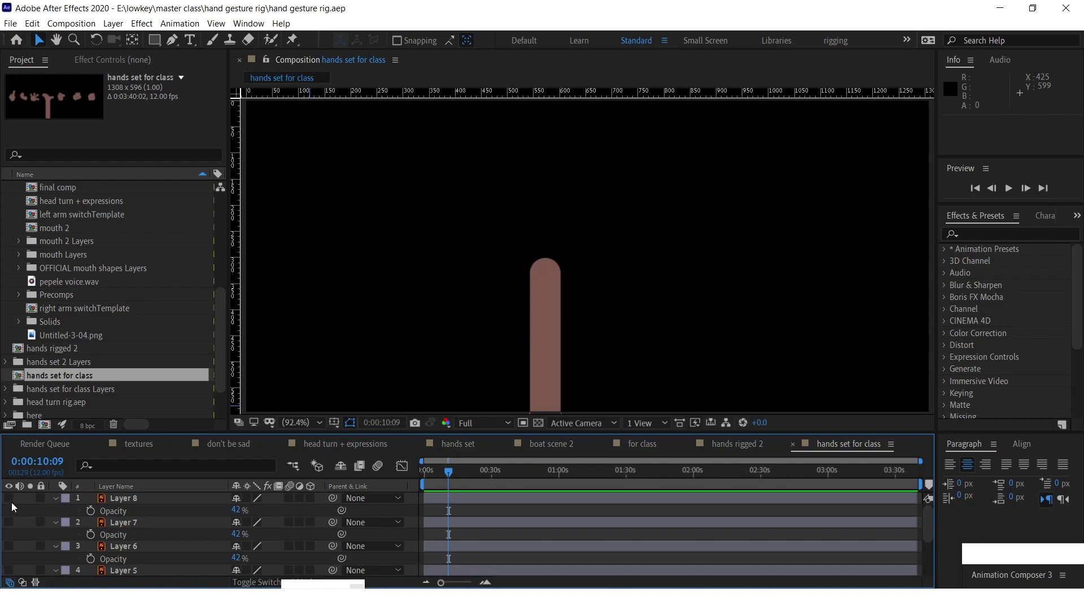
Turn visibility back on for all remaining hand layers, Layer 8 through Layer 3.
{"action": "left_click_drag", "start_coordinate": [11, 502], "coordinate": [7, 576]}
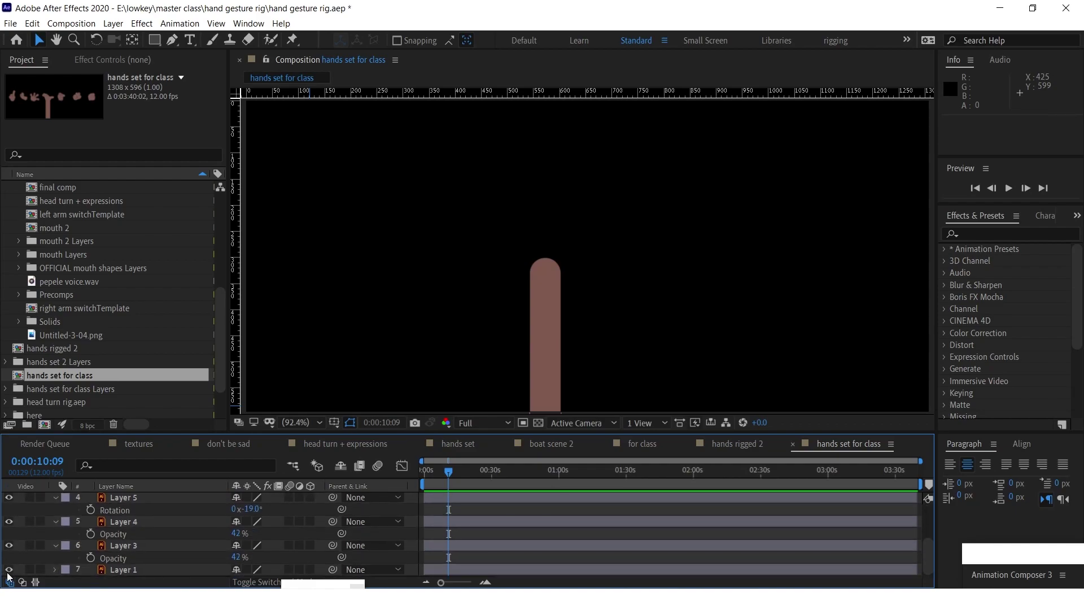
{"action": "left_click", "coordinate": [117, 544]}
{"action": "scroll", "coordinate": [118, 554], "scroll_direction": "up", "scroll_amount": 3}
Set the opacity of the hand layers, Layer 8 through Layer 3, to 100% and save the project.
{"action": "key", "text": "v"}
{"action": "key", "text": "ctrl+a"}
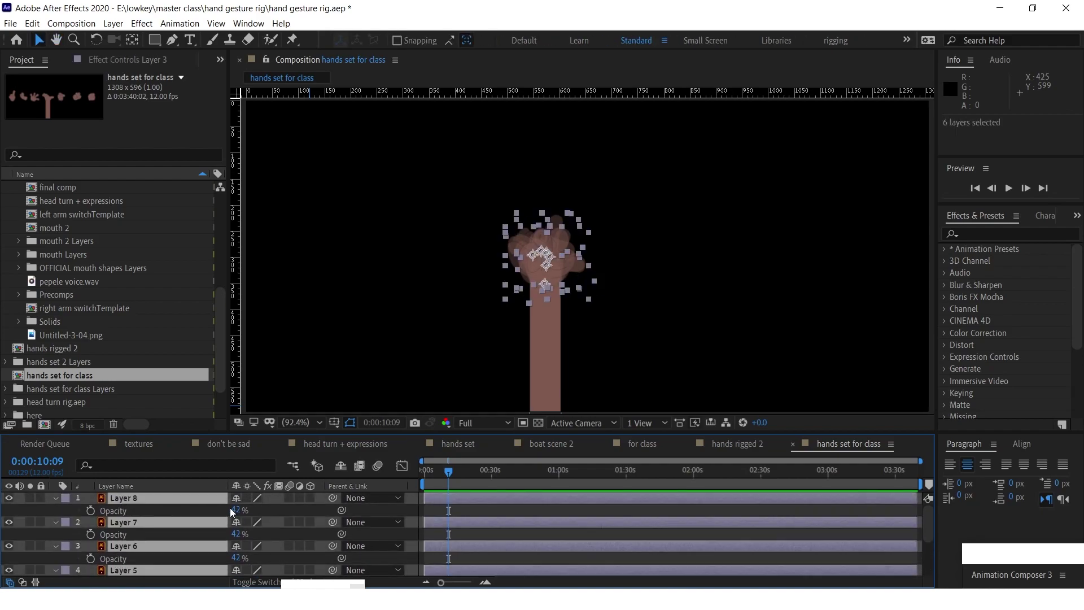
{"action": "key", "text": "ctrl+shift+a"}
{"action": "left_click", "coordinate": [173, 497]}
{"action": "key", "text": "h"}
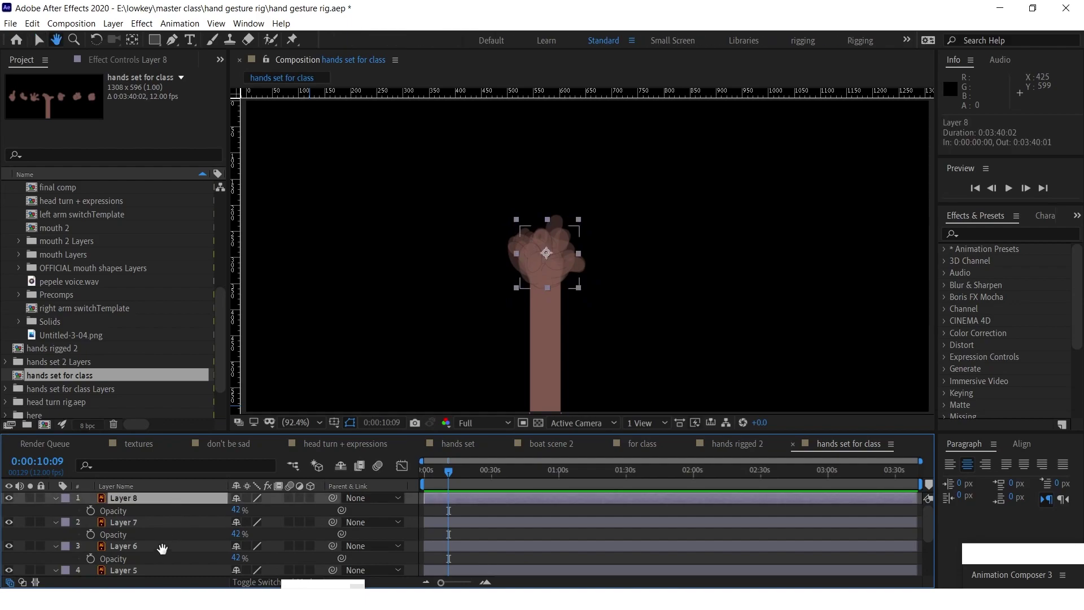
{"action": "scroll", "coordinate": [158, 511], "scroll_direction": "down", "scroll_amount": 3}
{"action": "key", "text": "v"}
{"action": "left_click", "coordinate": [122, 546], "text": "shift"}
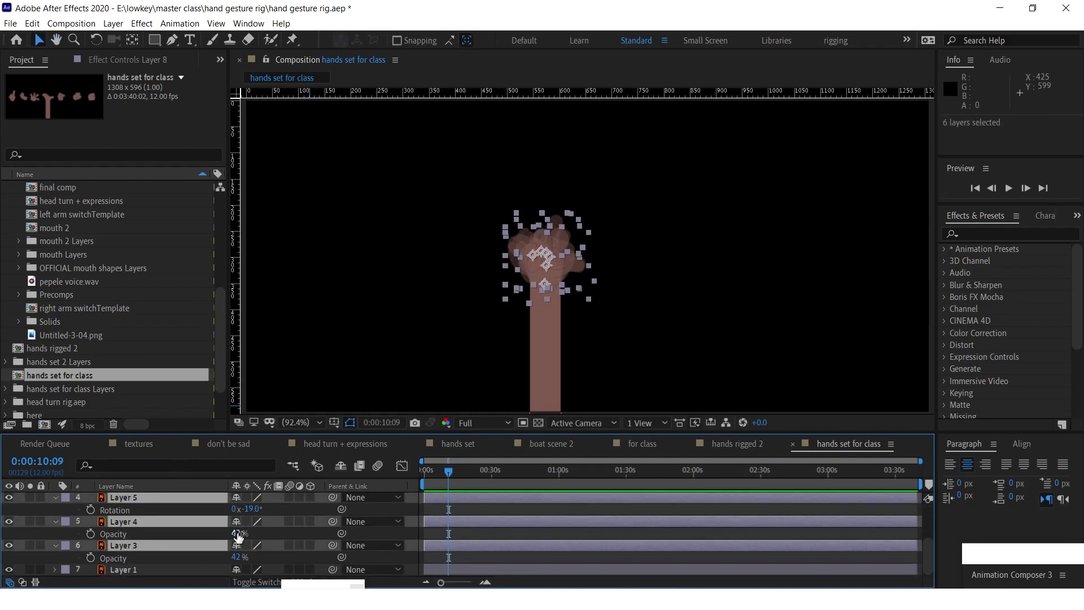
{"action": "left_click_drag", "start_coordinate": [238, 533], "coordinate": [327, 516]}
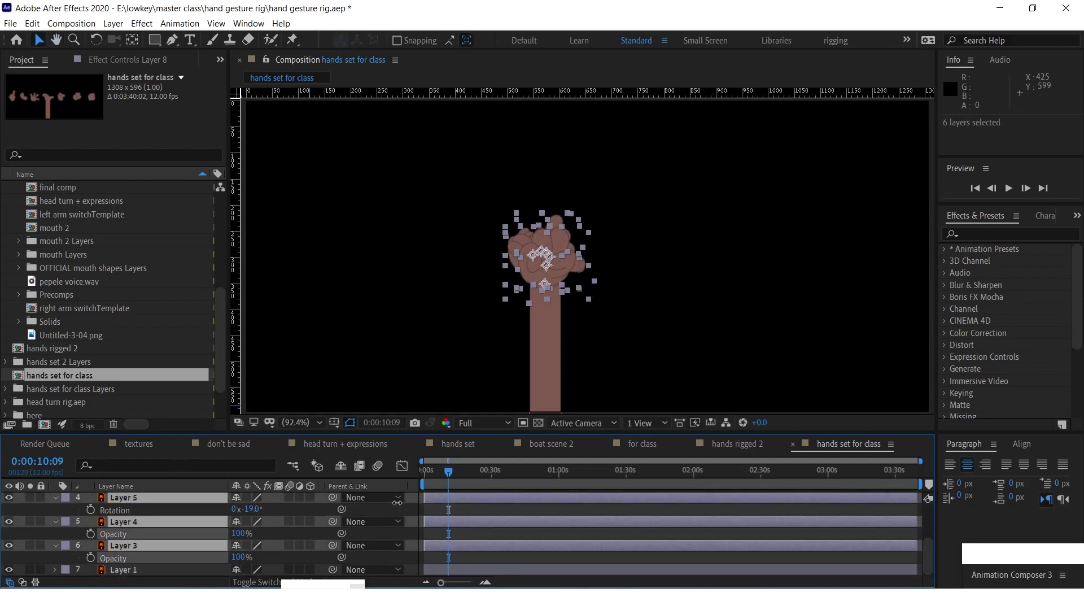
{"action": "scroll", "coordinate": [378, 496], "scroll_direction": "up", "scroll_amount": 3}
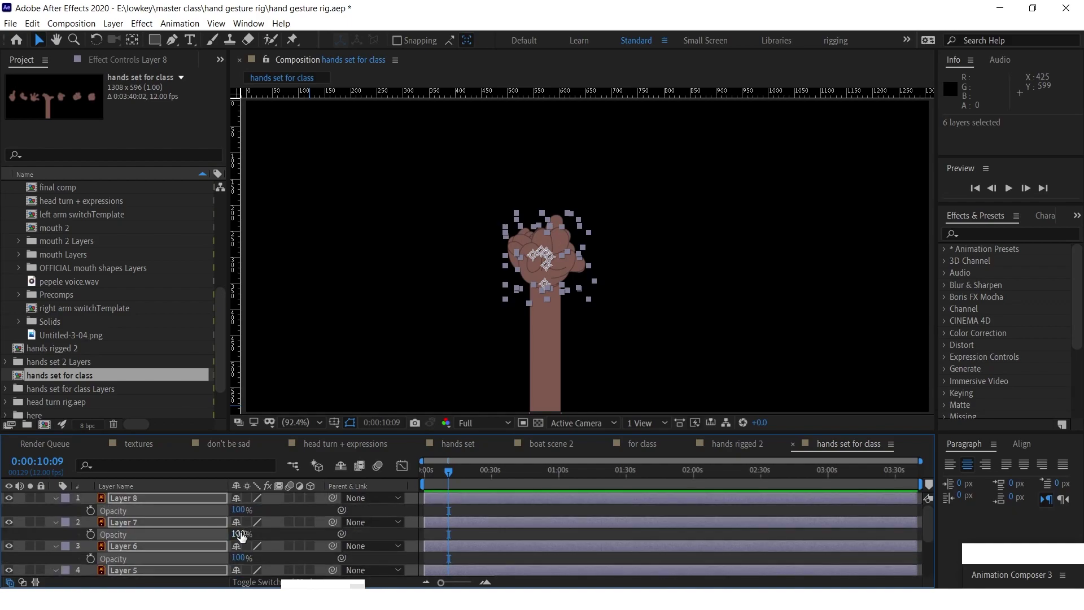
{"action": "left_click_drag", "start_coordinate": [239, 510], "coordinate": [350, 498]}
{"action": "left_click_drag", "start_coordinate": [159, 535], "coordinate": [158, 567]}
{"action": "key", "text": "ctrl+s"}
Trim the hand layers, Layer 8 through Layer 3, to one frame by splitting them at 0:00:00:01 and deleting the later parts.
{"action": "key", "text": "equal"}
{"action": "key", "text": "equal"}
{"action": "key", "text": "equal"}
{"action": "key", "text": "equal"}
{"action": "key", "text": "equal"}
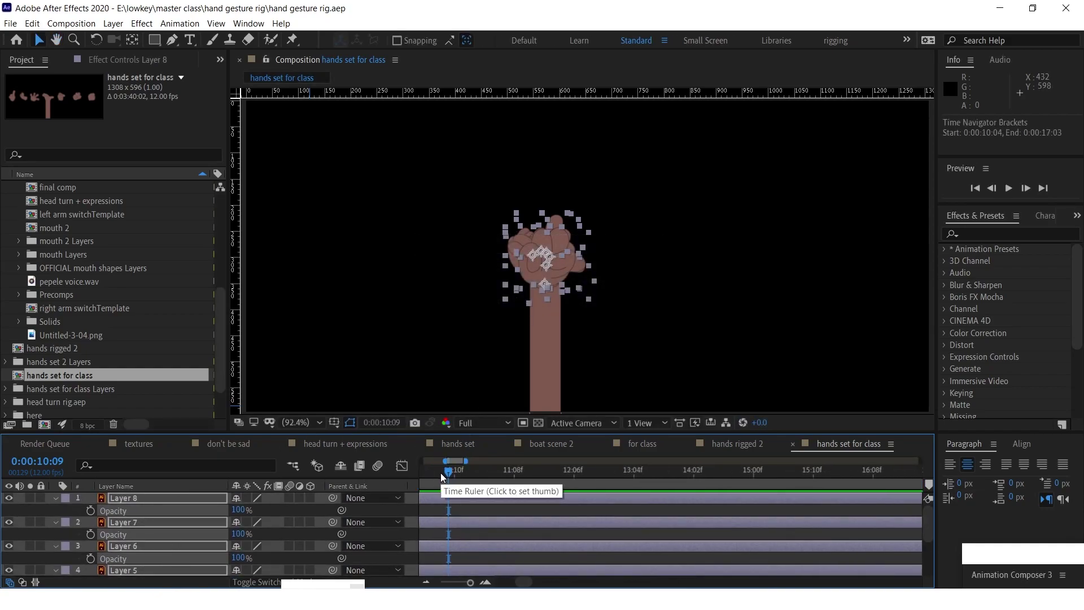
{"action": "left_click_drag", "start_coordinate": [460, 526], "coordinate": [588, 570]}
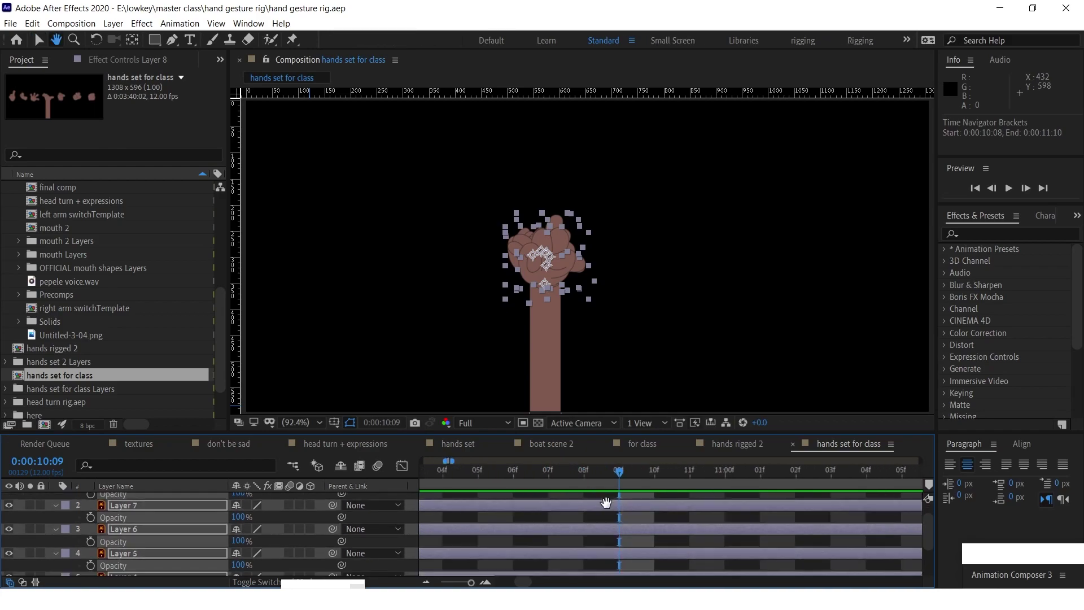
{"action": "mouse_move", "coordinate": [484, 581]}
{"action": "left_mouse_down"}
{"action": "mouse_move", "coordinate": [618, 524]}
{"action": "mouse_move", "coordinate": [499, 585]}
{"action": "left_mouse_up"}
{"action": "key", "text": "v"}
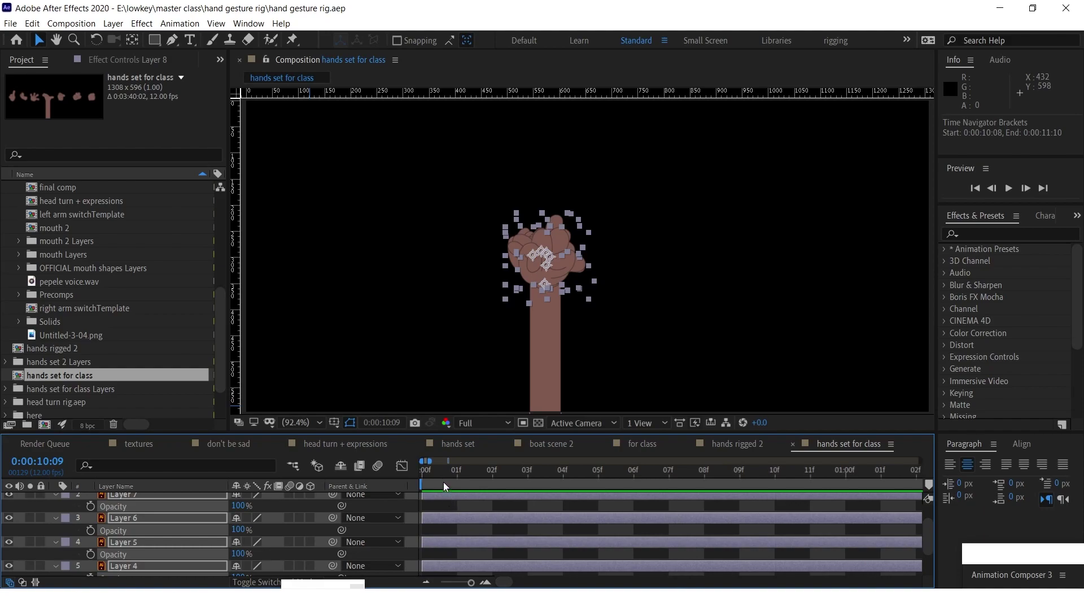
{"action": "left_click", "coordinate": [423, 477]}
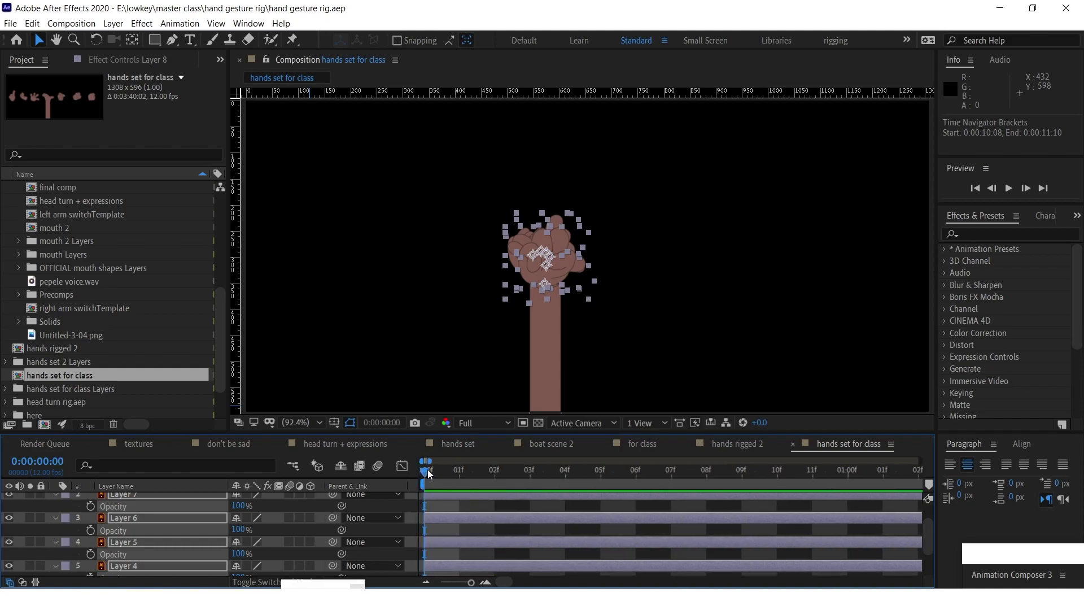
{"action": "left_click", "coordinate": [458, 470]}
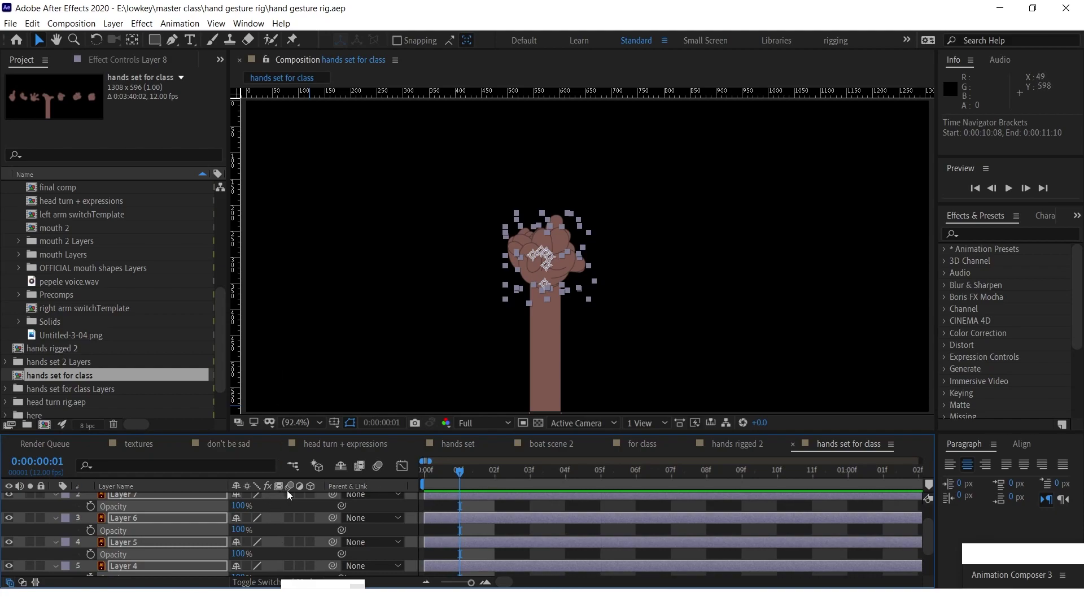
{"action": "key", "text": "ctrl+d"}
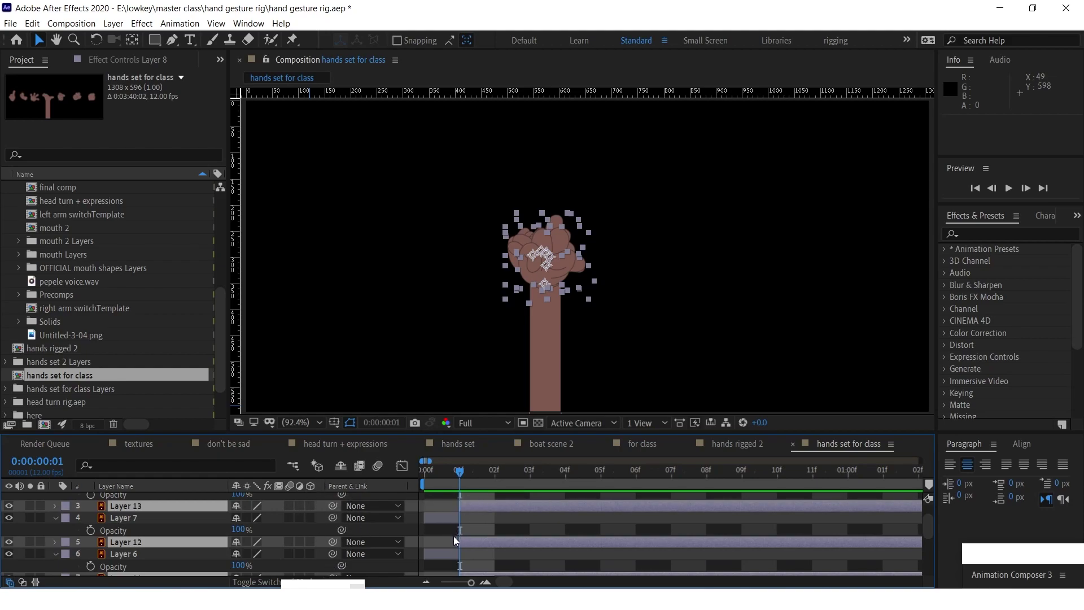
{"action": "key", "text": "Delete"}
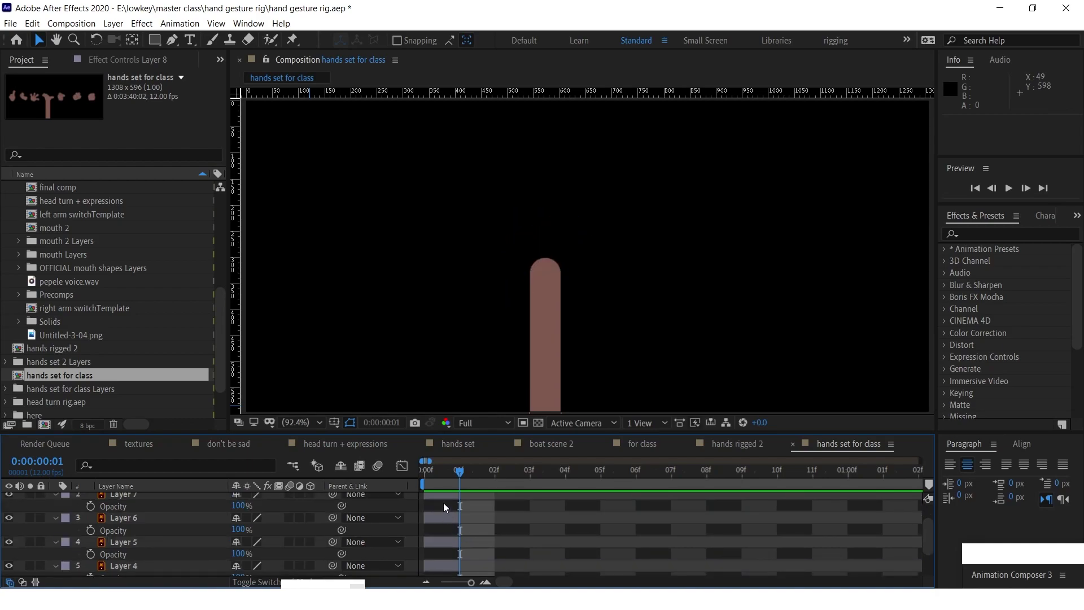
Sequence the six hand layers without overlap from 0:00:00:00, ordered from Layer 3 up to Layer 8.
{"action": "left_click_drag", "start_coordinate": [462, 472], "coordinate": [432, 472]}
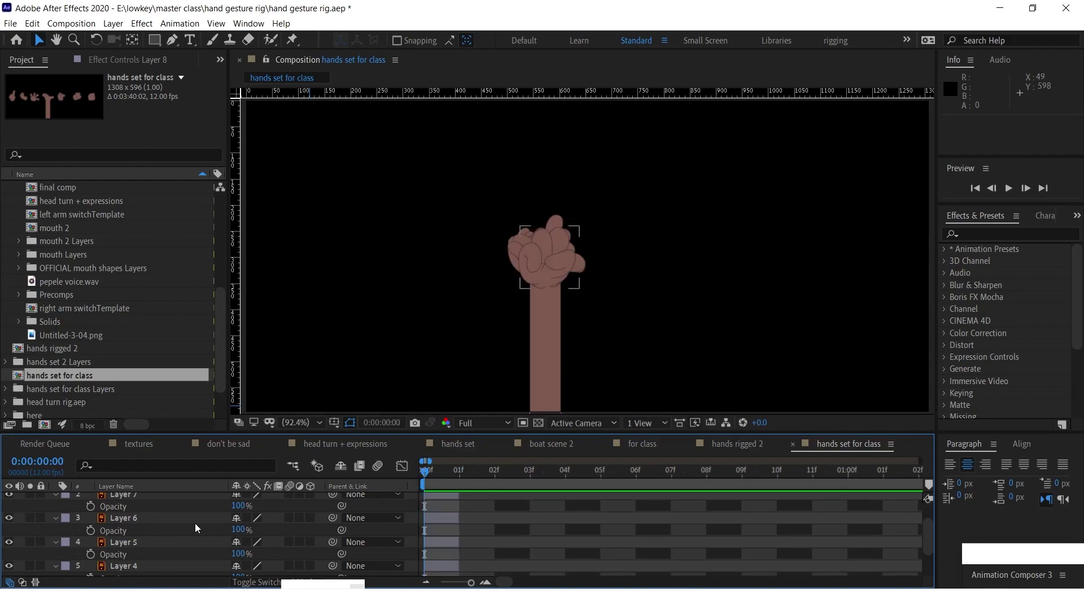
{"action": "left_click", "coordinate": [121, 567]}
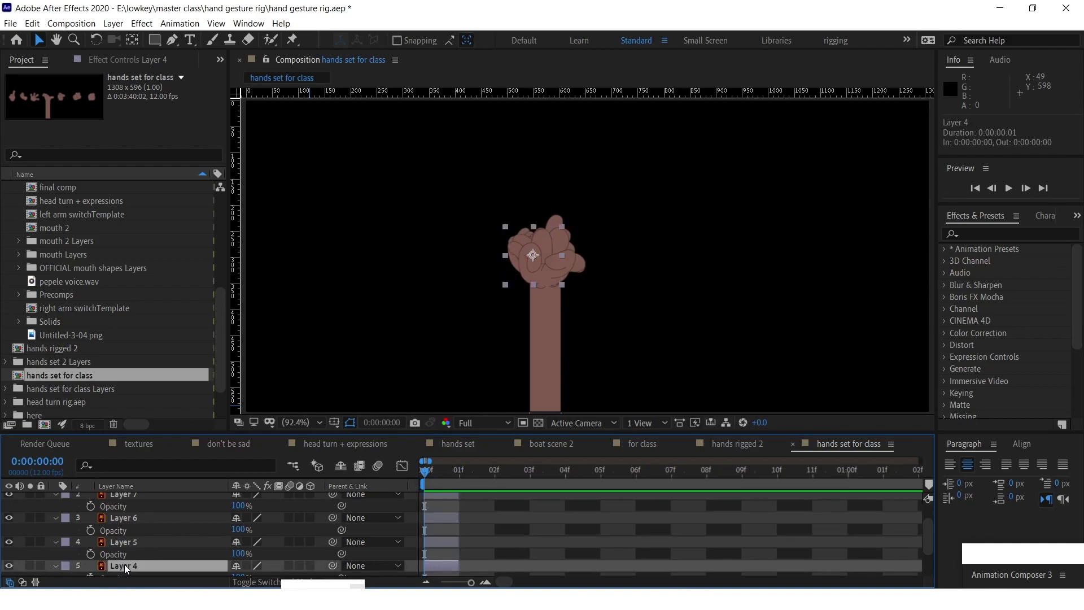
{"action": "key", "text": "h"}
{"action": "scroll", "coordinate": [124, 548], "scroll_direction": "down", "scroll_amount": 2}
{"action": "key", "text": "v"}
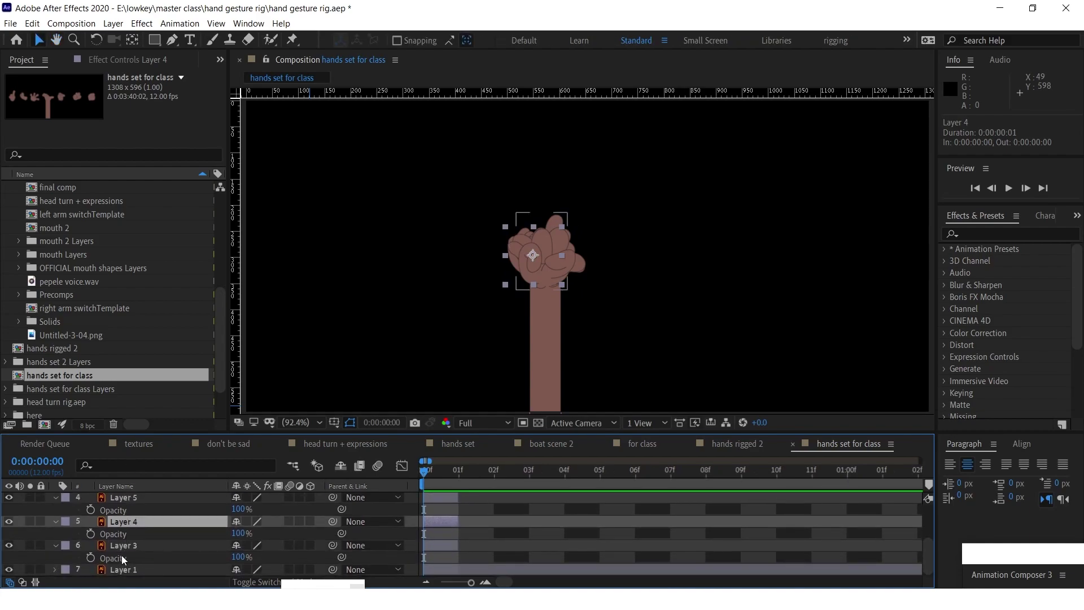
{"action": "left_click", "coordinate": [122, 545]}
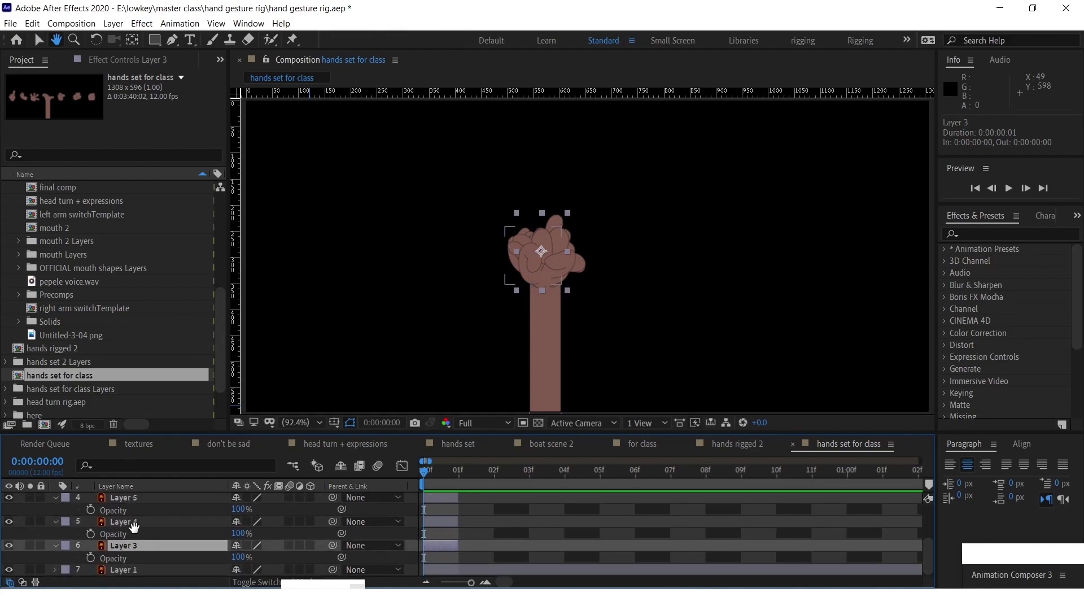
{"action": "key", "text": "h"}
{"action": "scroll", "coordinate": [130, 539], "scroll_direction": "up", "scroll_amount": 3}
{"action": "key", "text": "ctrl+a"}
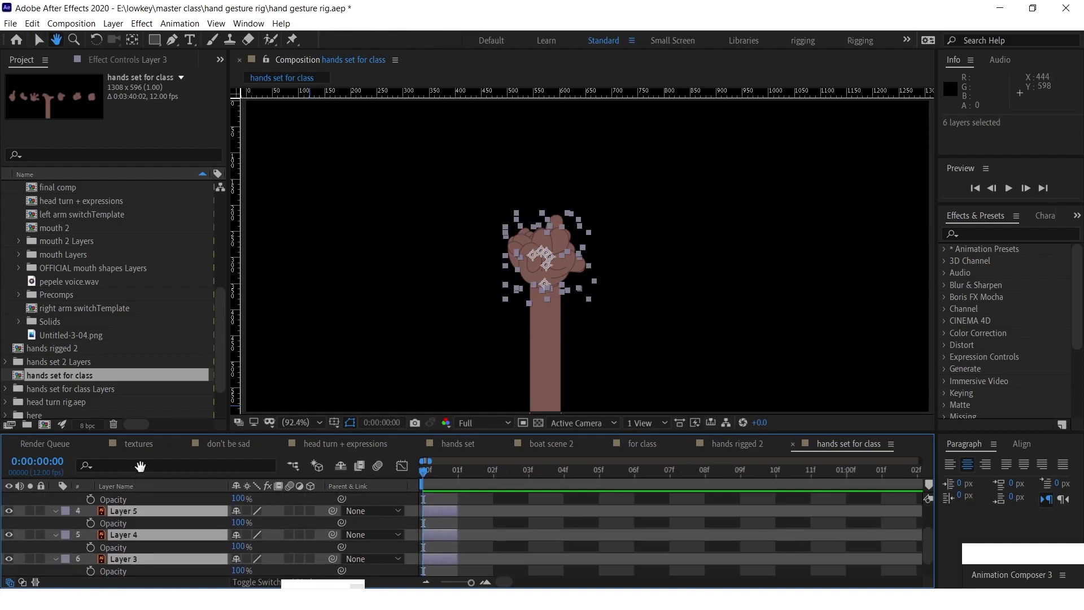
{"action": "key", "text": "v"}
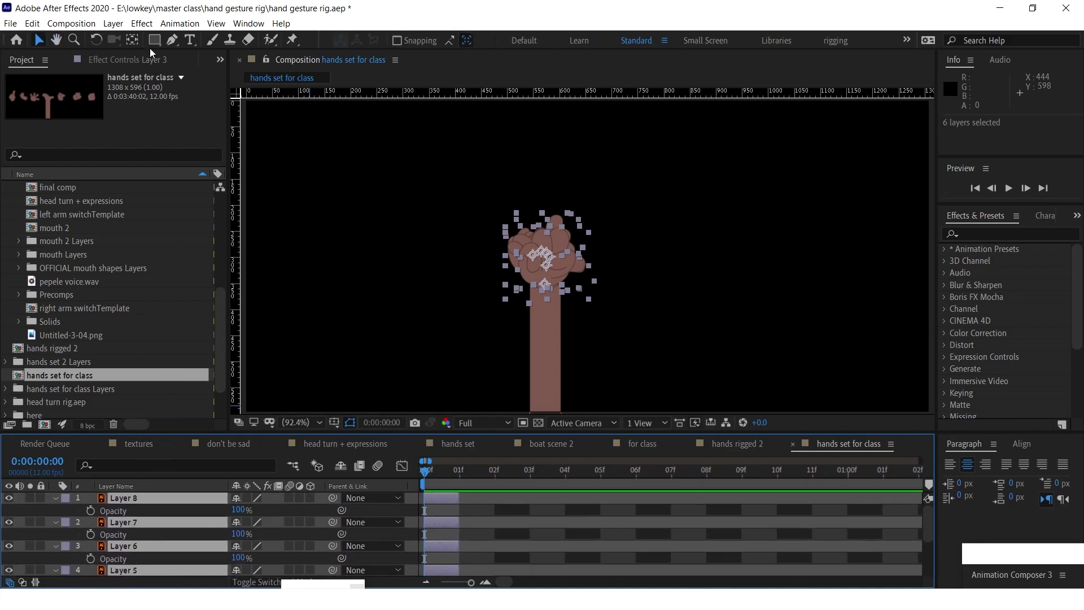
{"action": "left_click", "coordinate": [177, 23]}
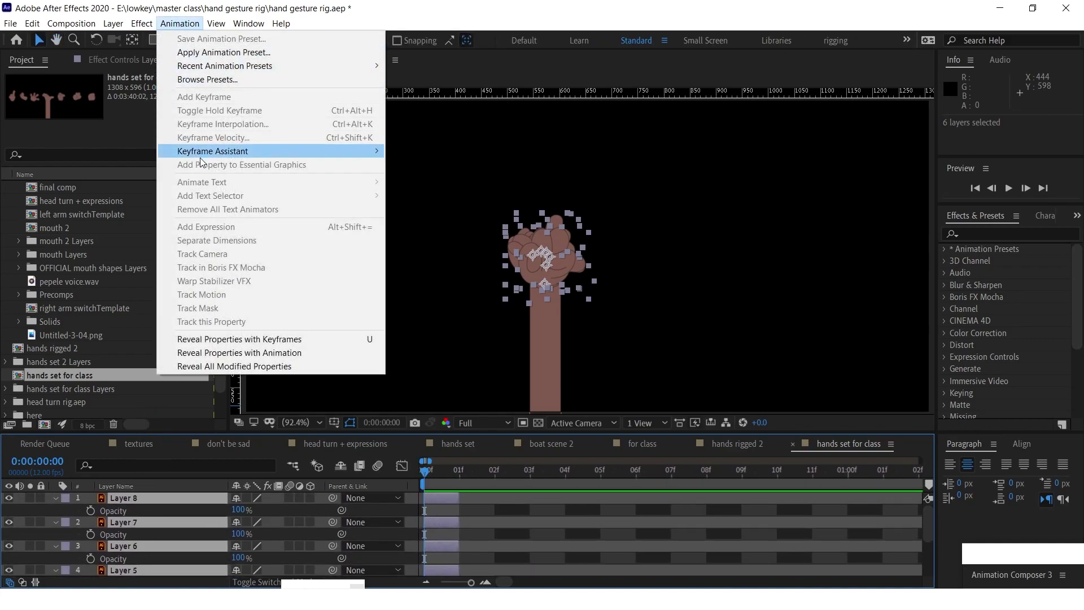
{"action": "mouse_move", "coordinate": [319, 152]}
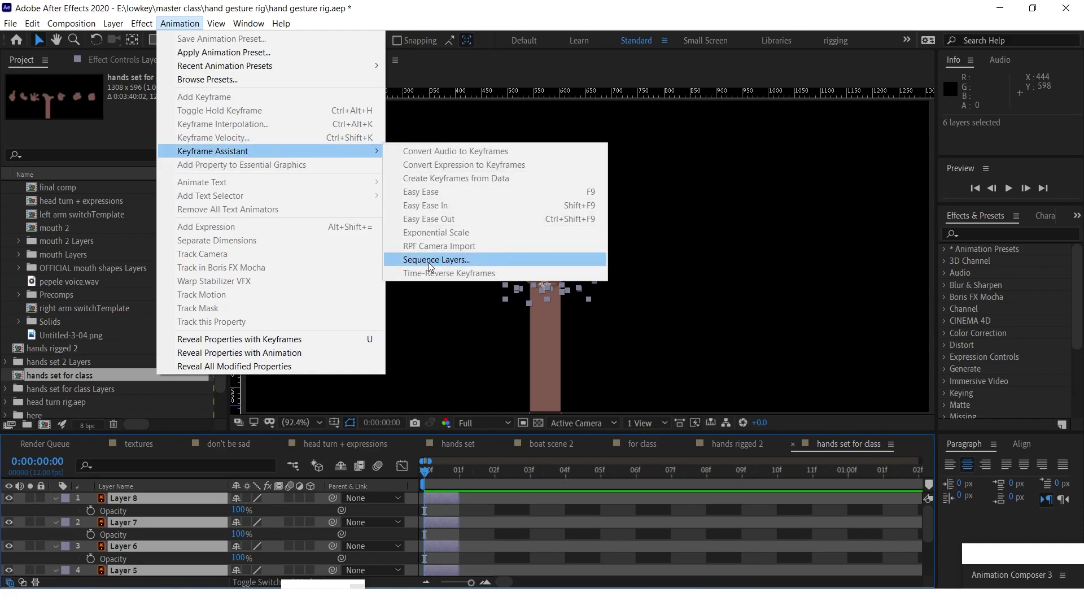
{"action": "left_click", "coordinate": [427, 259]}
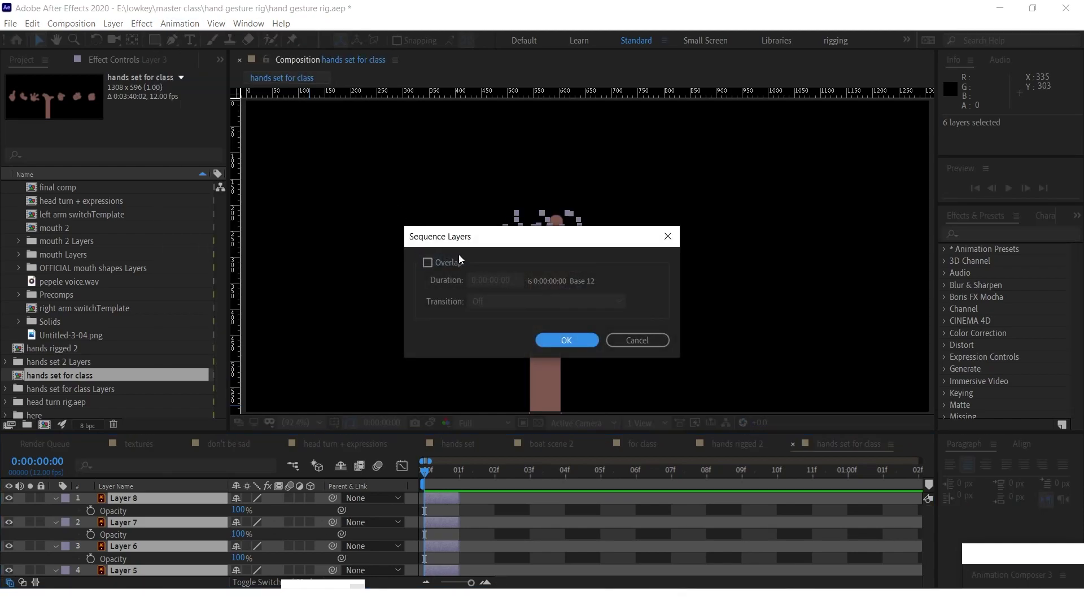
{"action": "left_click", "coordinate": [559, 340]}
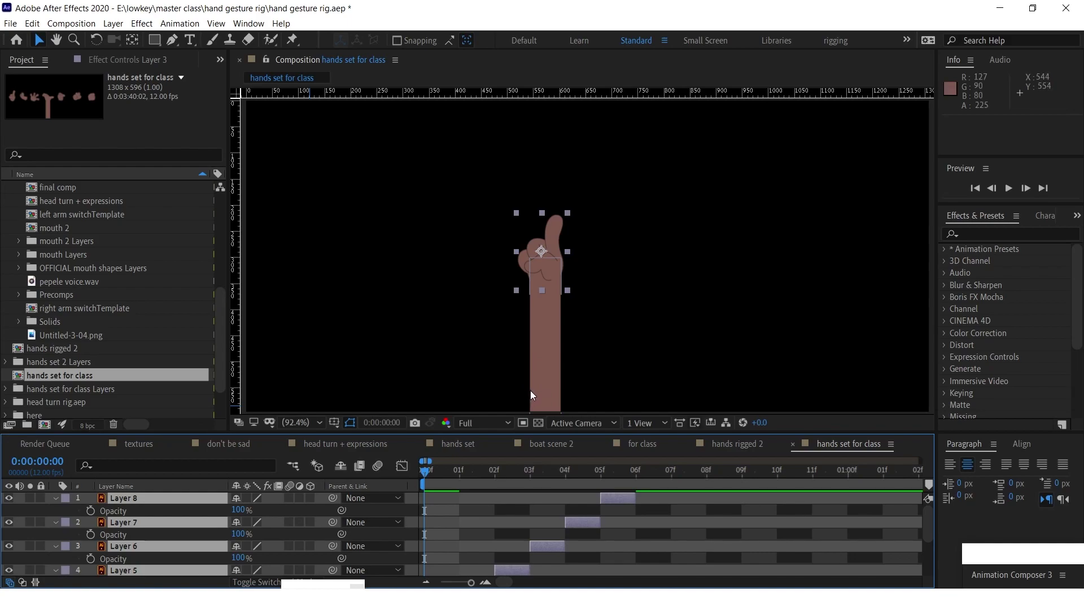
Scrub between 0:00:00:00 and 0:00:00:05 to check the hand shown on each frame, ending back at the first frame.
{"action": "scroll", "coordinate": [458, 551], "scroll_direction": "down", "scroll_amount": 3}
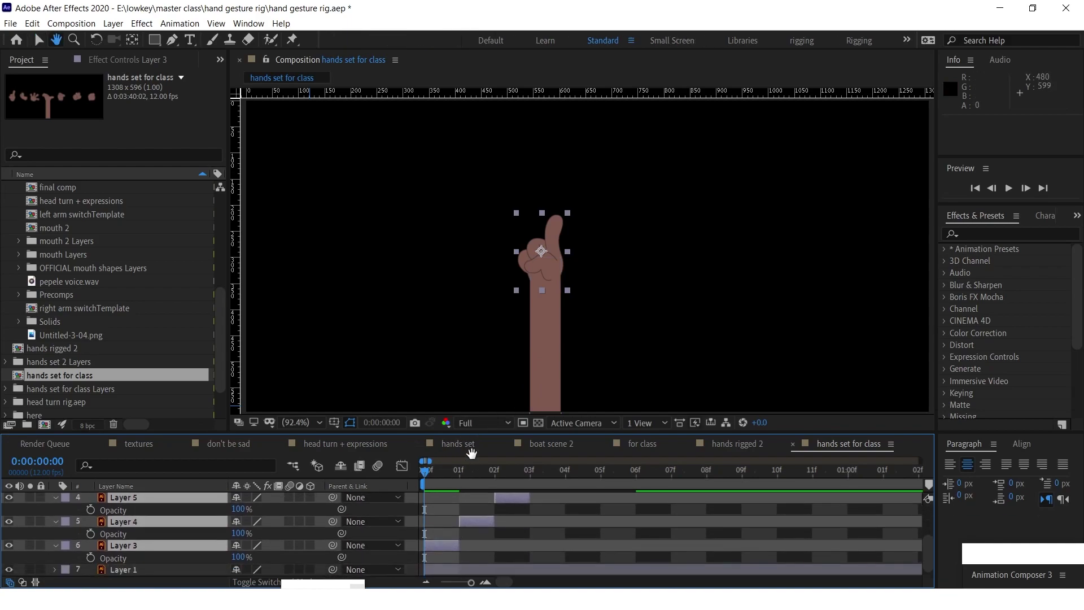
{"action": "left_click_drag", "start_coordinate": [425, 470], "coordinate": [609, 455]}
{"action": "key", "text": "alt+shift+t"}
{"action": "scroll", "coordinate": [584, 511], "scroll_direction": "up", "scroll_amount": 3}
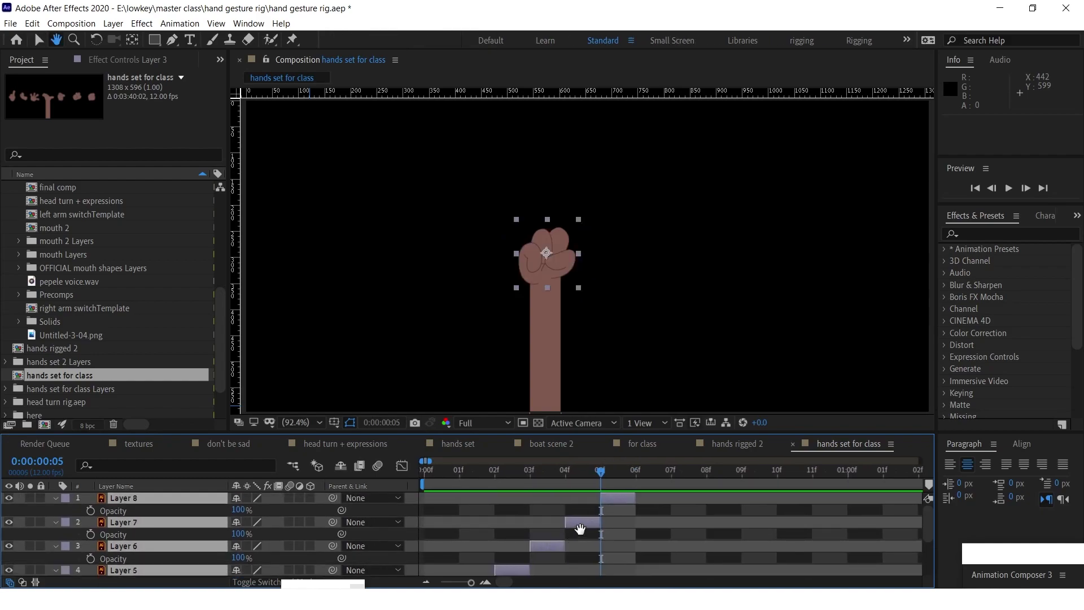
{"action": "left_click_drag", "start_coordinate": [601, 470], "coordinate": [436, 470]}
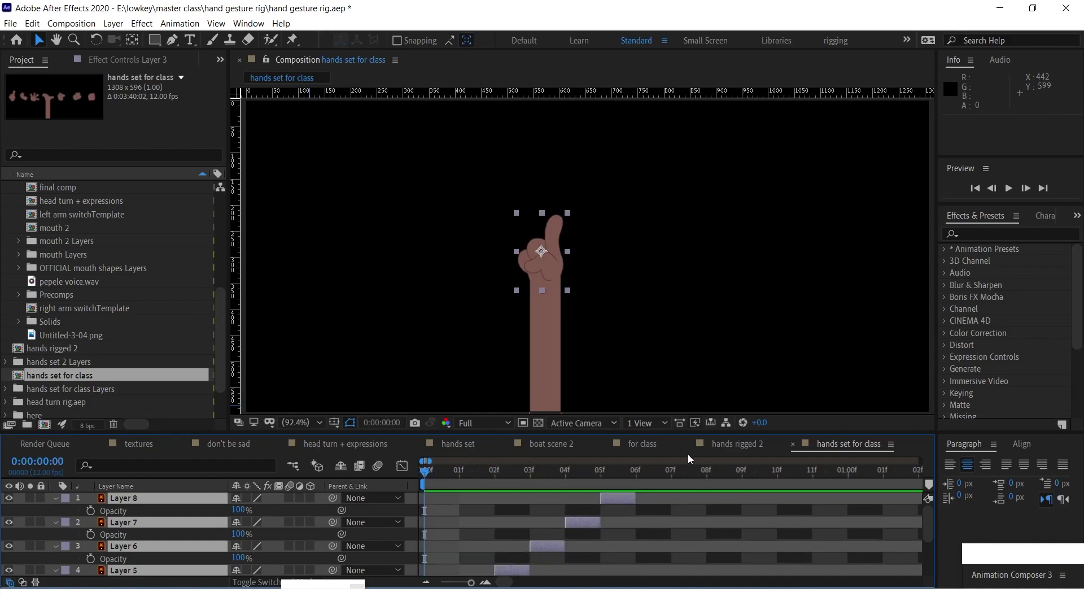
Deselect the hand layers, hide the arm (Layer 1), and save the project.
{"action": "left_click", "coordinate": [457, 524]}
{"action": "key", "text": "h"}
{"action": "scroll", "coordinate": [114, 508], "scroll_direction": "down", "scroll_amount": 3}
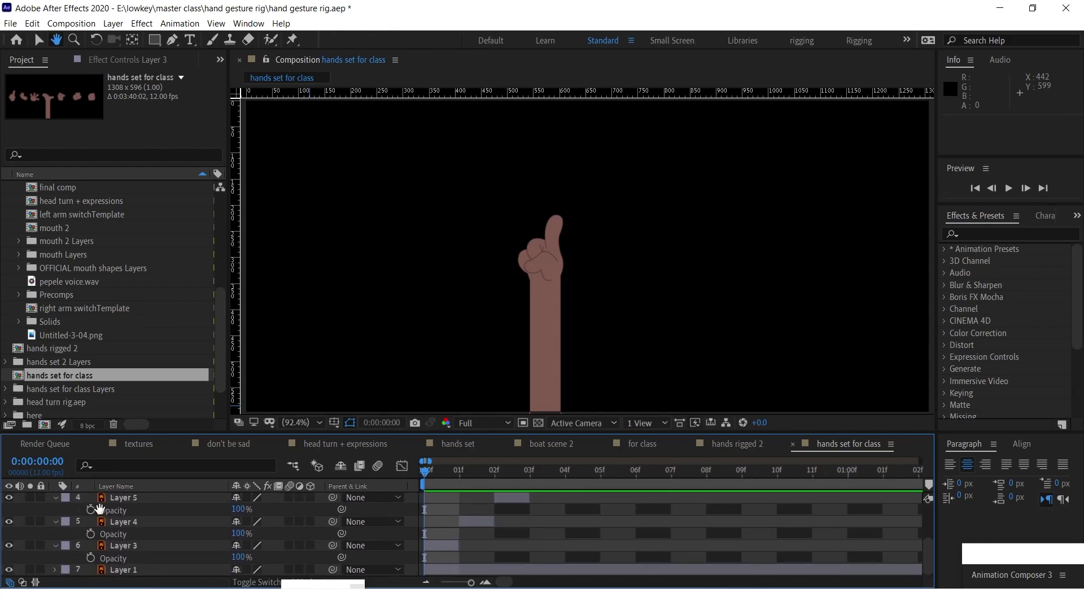
{"action": "key", "text": "v"}
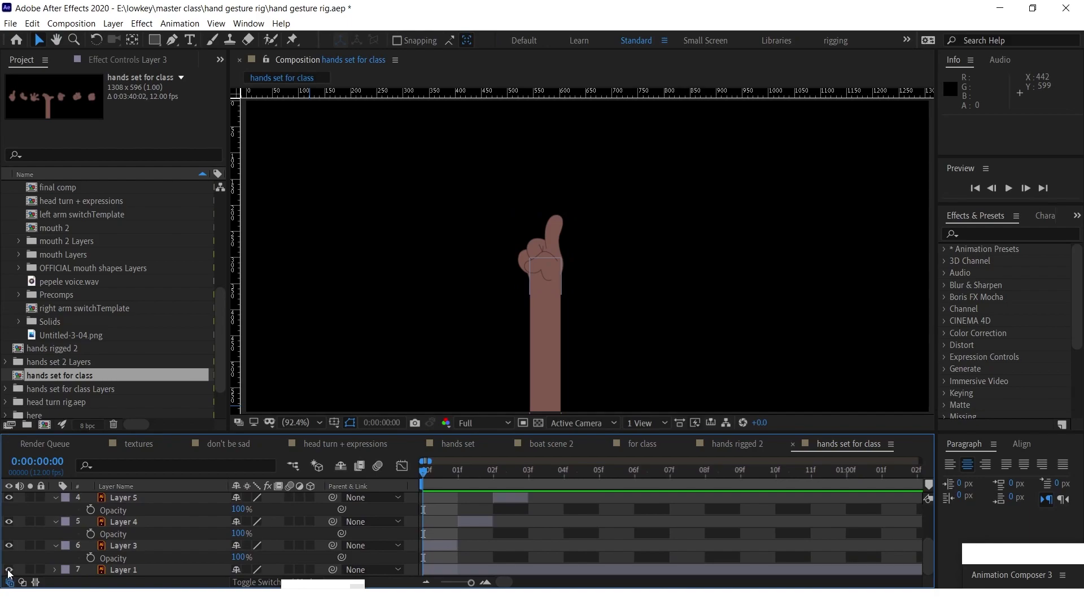
{"action": "left_click", "coordinate": [8, 570]}
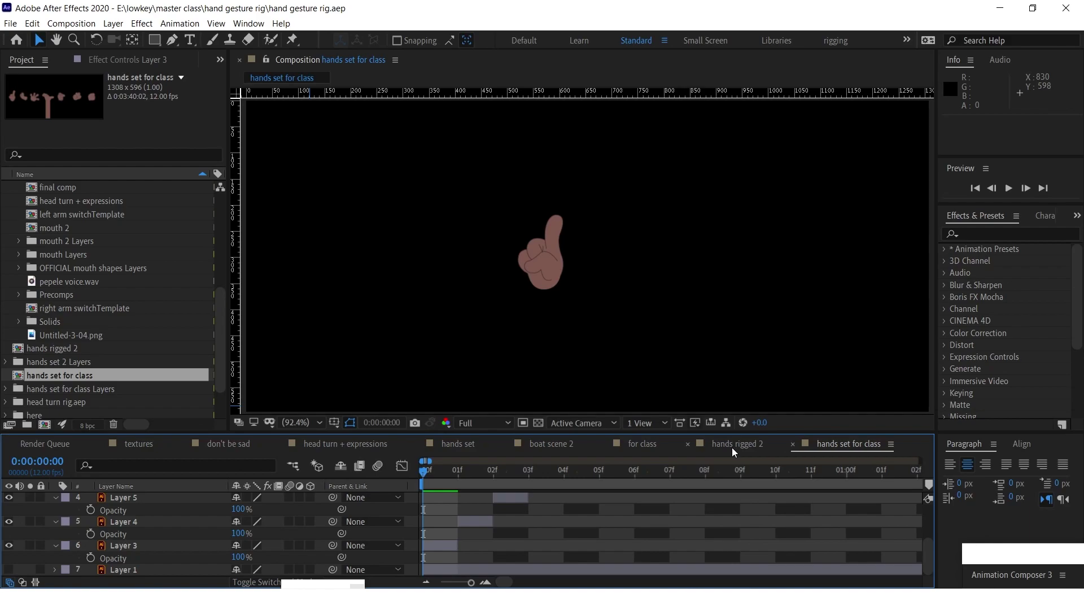
Add the "hands set for class" composition as the top layer of the "for class" composition and move its hand onto the raised wrist.
{"action": "left_click", "coordinate": [641, 446]}
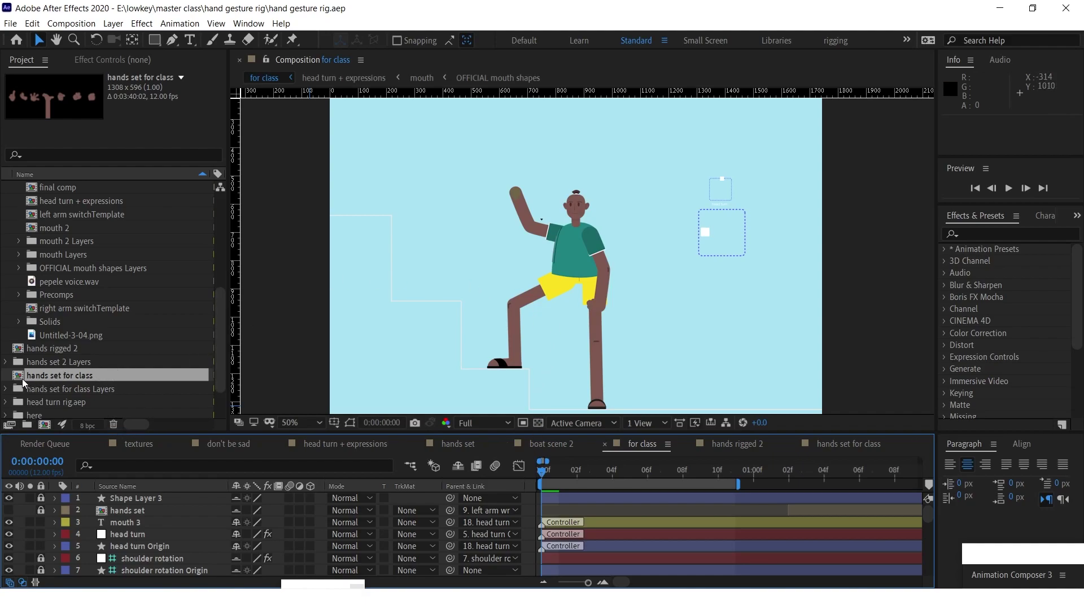
{"action": "left_click_drag", "start_coordinate": [23, 375], "coordinate": [130, 491]}
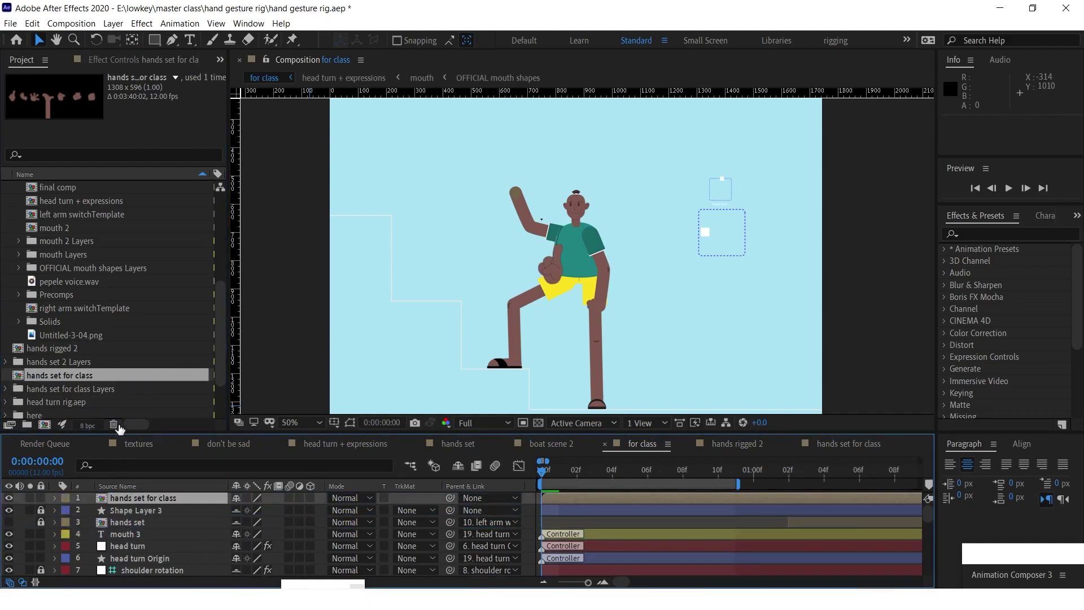
{"action": "left_click_drag", "start_coordinate": [550, 272], "coordinate": [513, 176]}
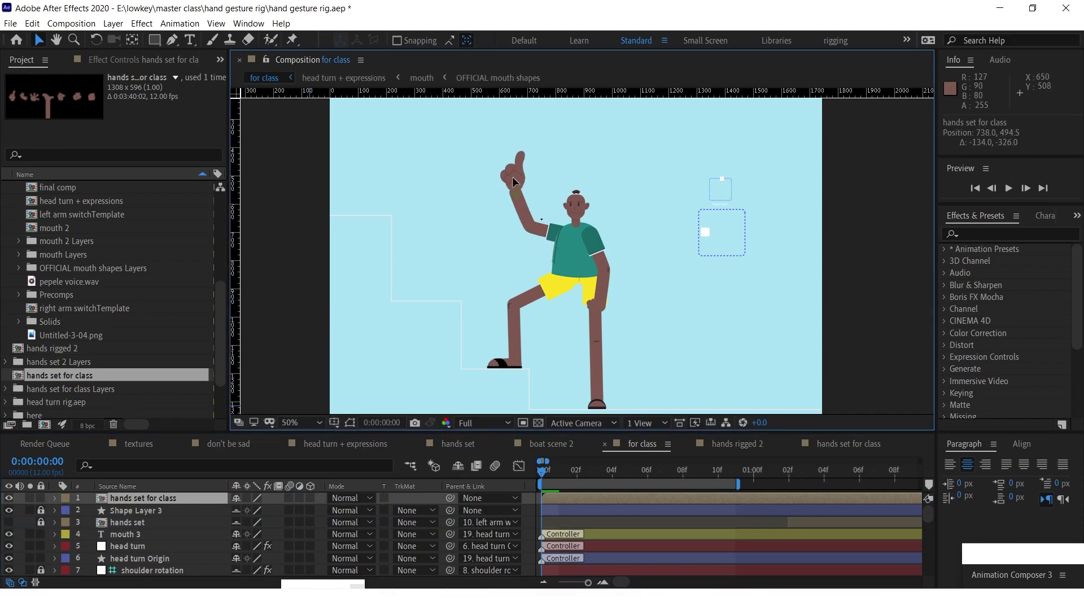
{"action": "scroll", "coordinate": [523, 210], "scroll_direction": "up", "scroll_amount": 2}
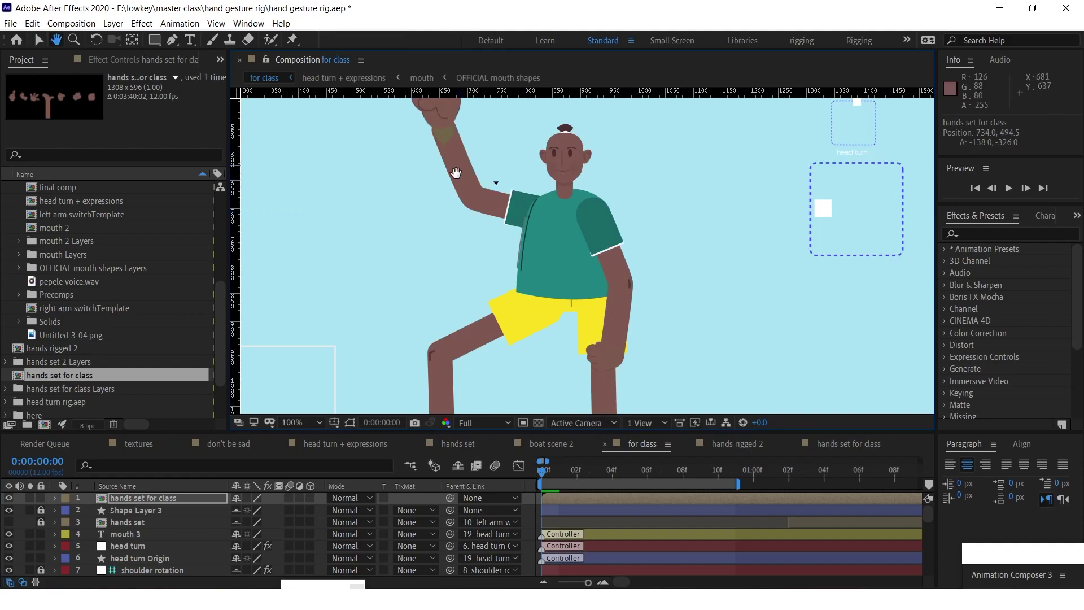
{"action": "scroll", "coordinate": [523, 202], "scroll_direction": "up", "scroll_amount": 3}
Reveal the Scale property of the "hands set for class" layer and show layer controls in the viewer.
{"action": "key", "text": "s"}
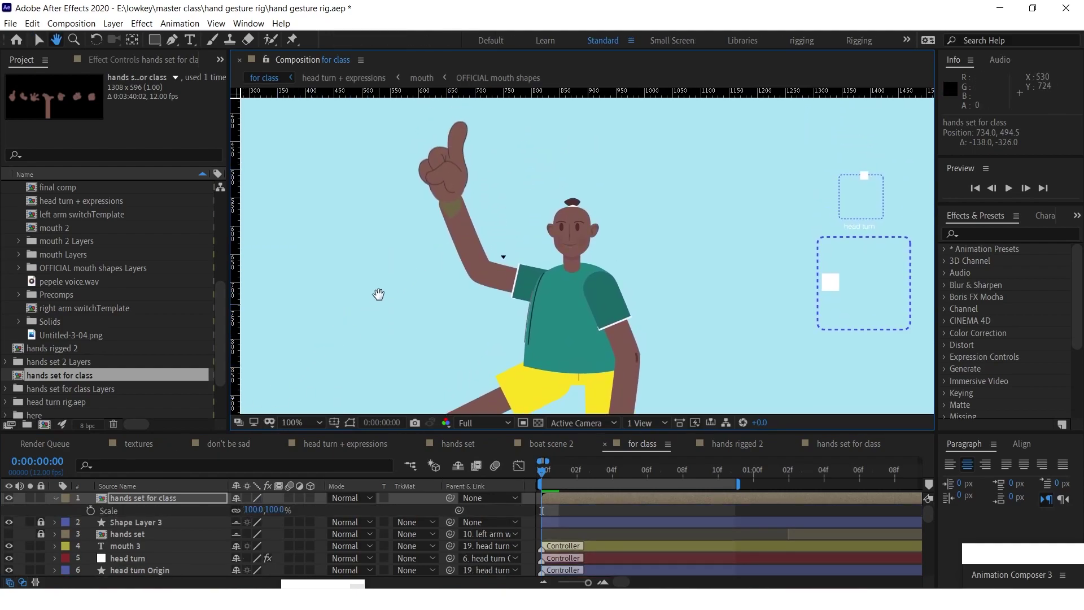
{"action": "scroll", "coordinate": [380, 290], "scroll_direction": "up", "scroll_amount": 2}
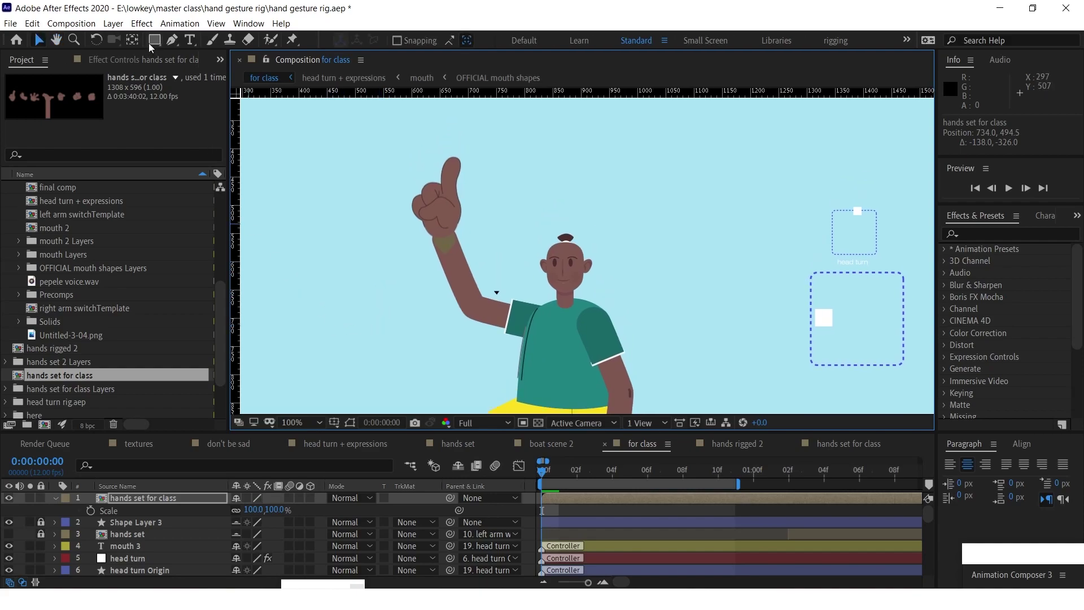
{"action": "left_click", "coordinate": [216, 23]}
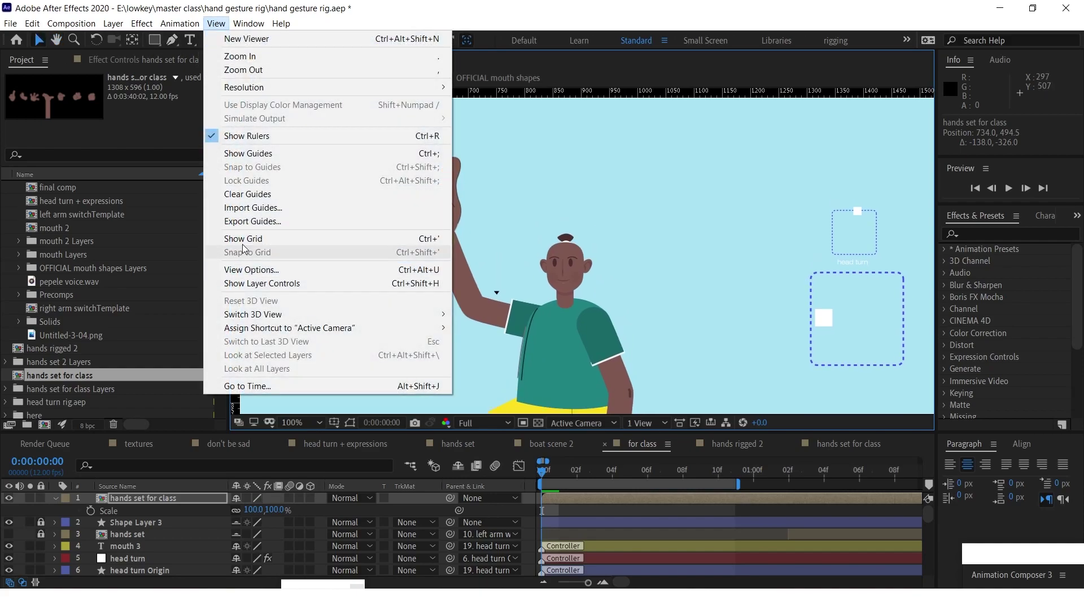
{"action": "left_click", "coordinate": [237, 284]}
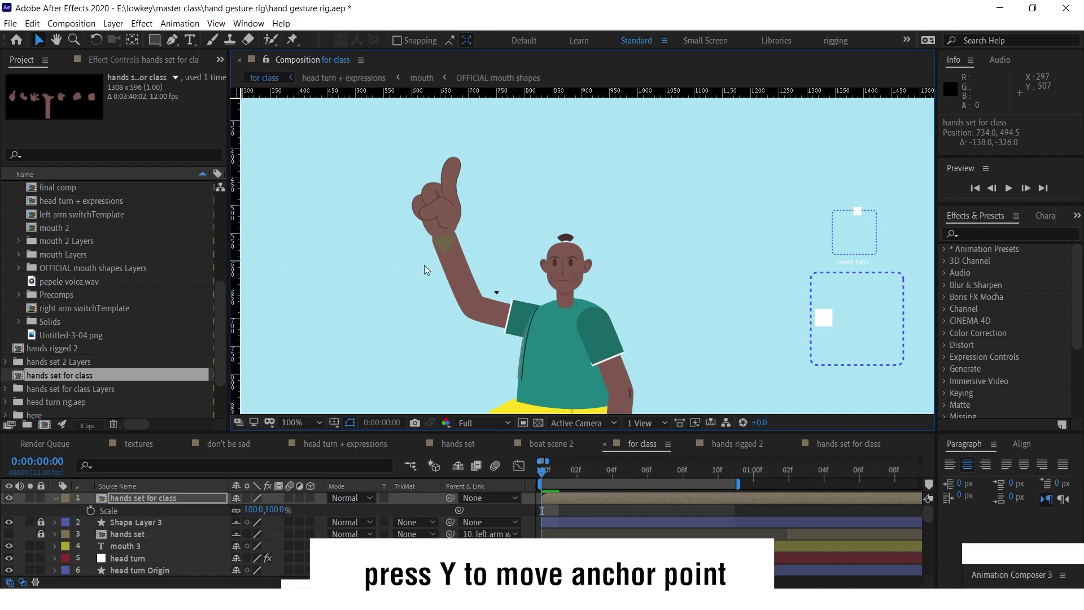
{"action": "key", "text": "comma"}
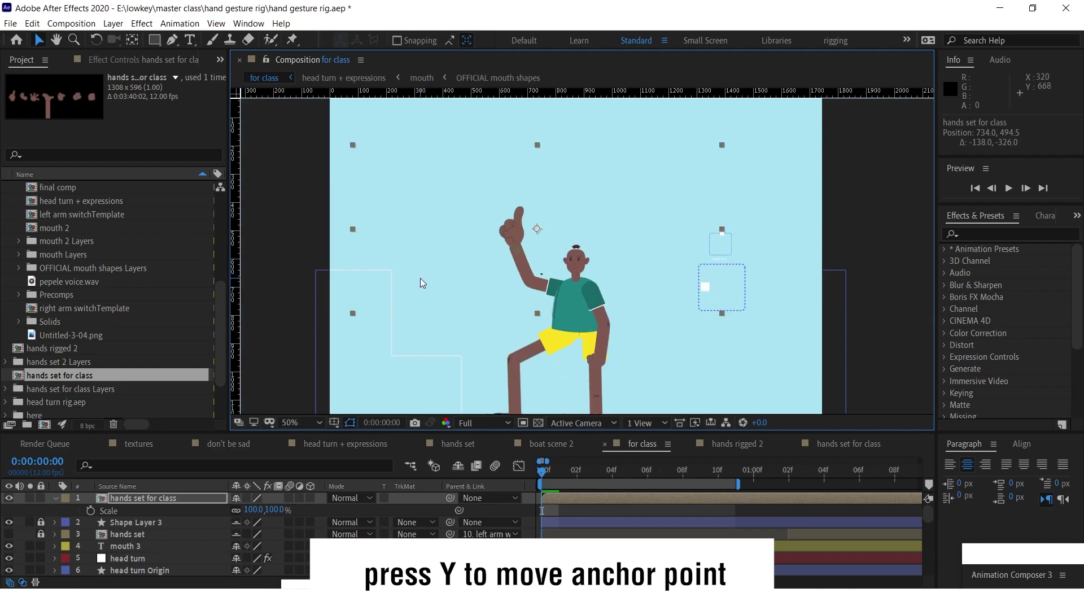
Move the anchor point of the "hands set for class" layer to the base of the hand at the raised wrist.
{"action": "key", "text": "y"}
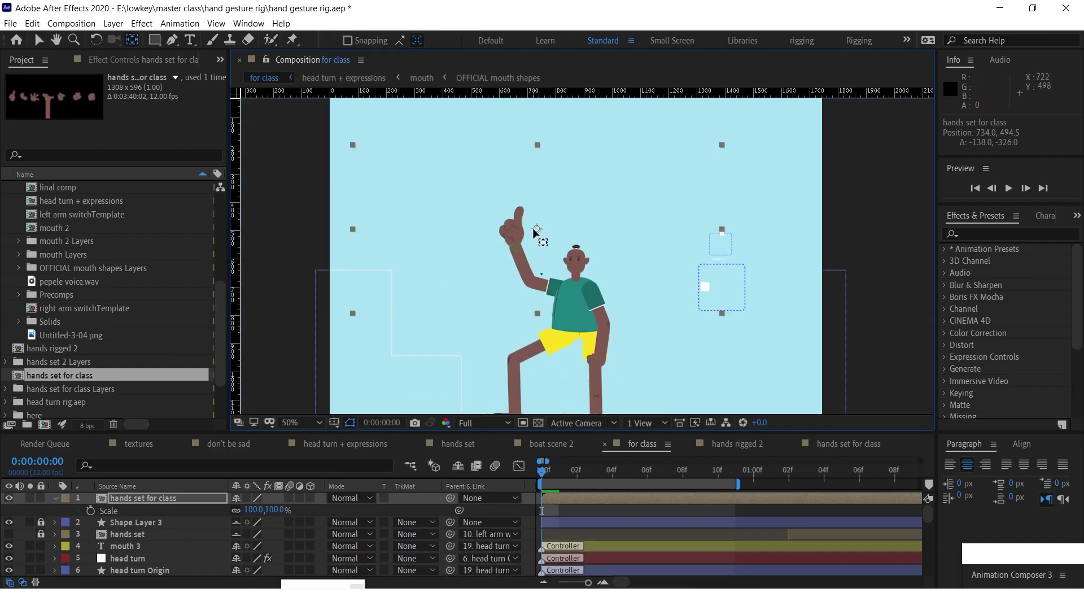
{"action": "left_click_drag", "start_coordinate": [537, 230], "coordinate": [516, 249]}
{"action": "key", "text": "period"}
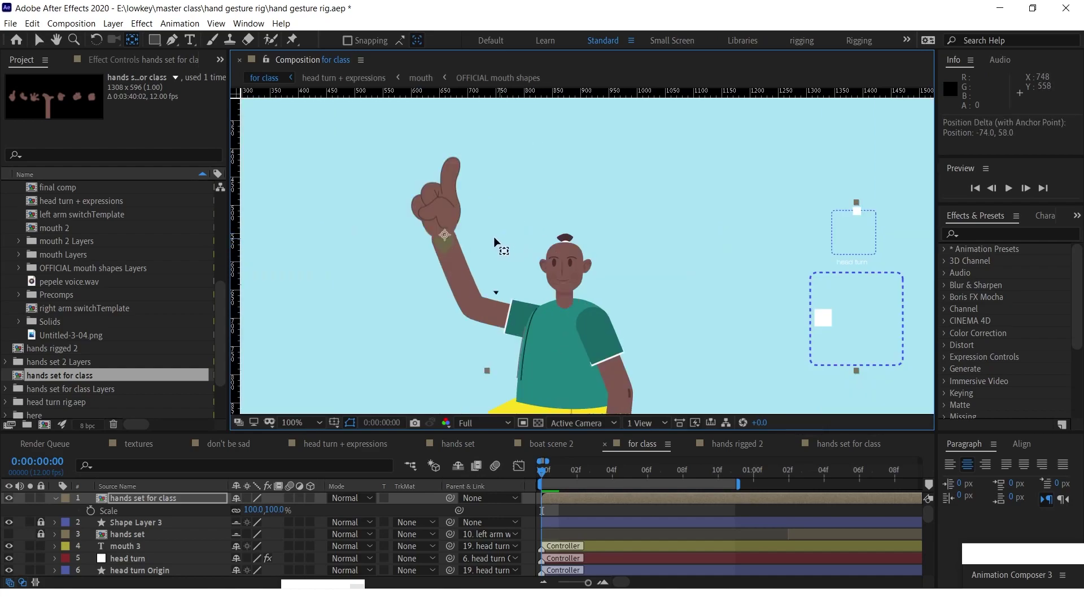
{"action": "key", "text": "period"}
{"action": "key", "text": "period"}
{"action": "key", "text": "period"}
{"action": "key", "text": "h"}
{"action": "left_click_drag", "start_coordinate": [372, 223], "coordinate": [479, 235]}
{"action": "key", "text": "y"}
{"action": "left_click_drag", "start_coordinate": [405, 227], "coordinate": [402, 224]}
{"action": "key", "text": "v"}
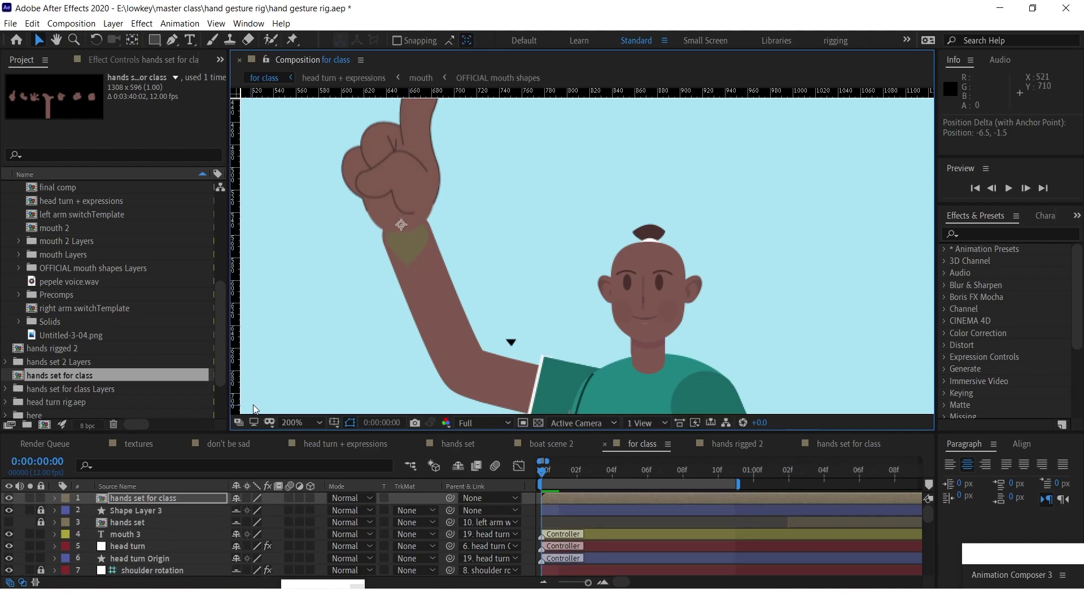
Scale the "hands set for class" layer to 75% and move it down onto the wrist, at about 652.5, 563.5.
{"action": "left_click_drag", "start_coordinate": [254, 509], "coordinate": [240, 505]}
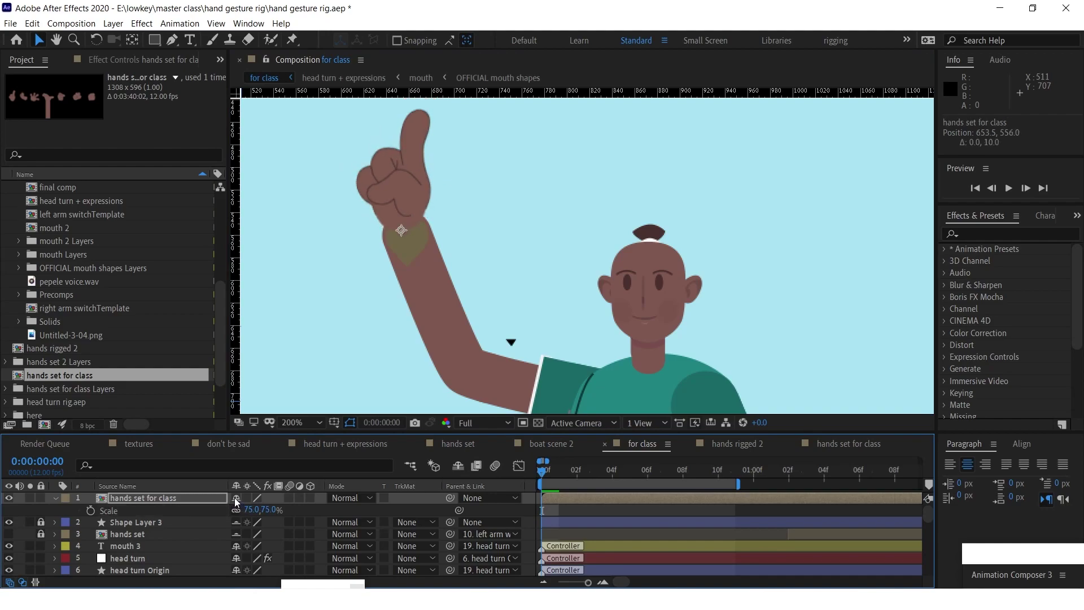
{"action": "key", "text": "shift+Down"}
{"action": "key", "text": "Down"}
{"action": "key", "text": "Down"}
{"action": "key", "text": "Down"}
{"action": "key", "text": "Down"}
{"action": "key", "text": "Down"}
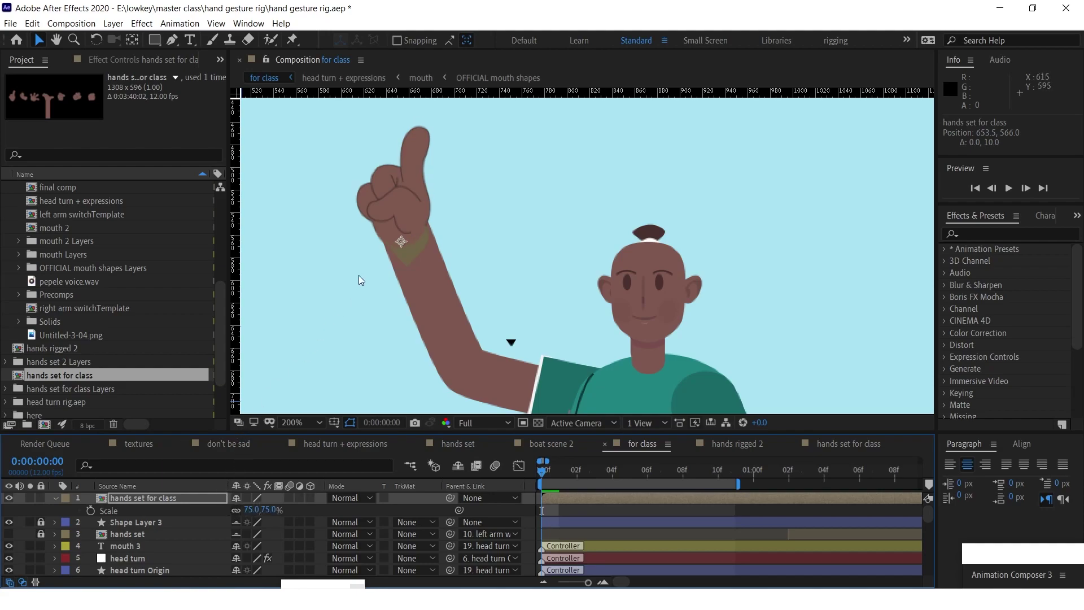
{"action": "left_click_drag", "start_coordinate": [397, 213], "coordinate": [396, 210]}
Lower the "hands set for class" layer's opacity to 81%, align the hand with the end of the arm, and save the project.
{"action": "key", "text": "t"}
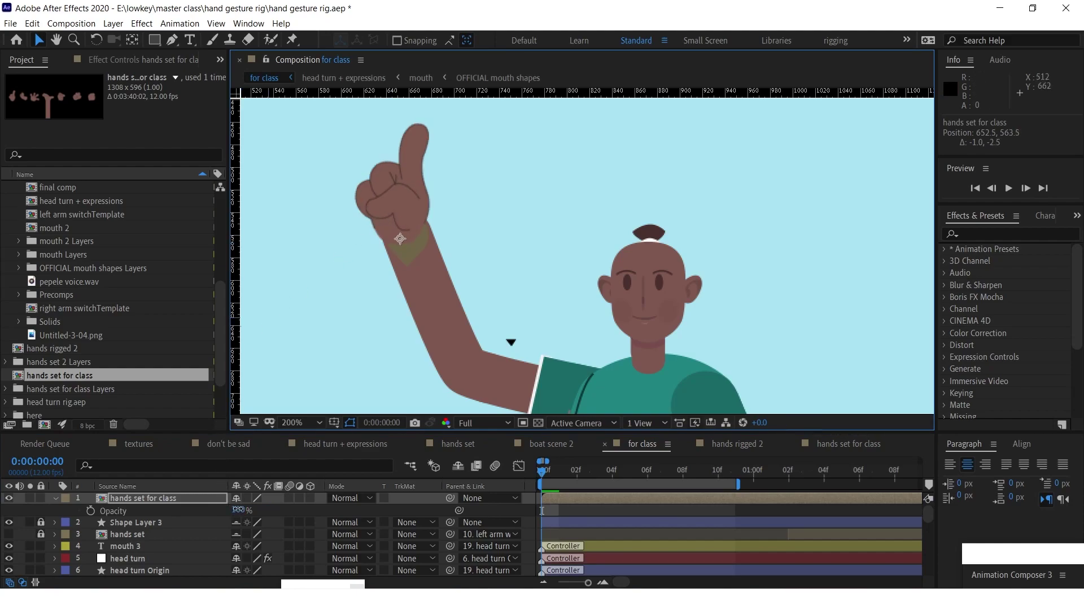
{"action": "left_click_drag", "start_coordinate": [236, 510], "coordinate": [223, 509]}
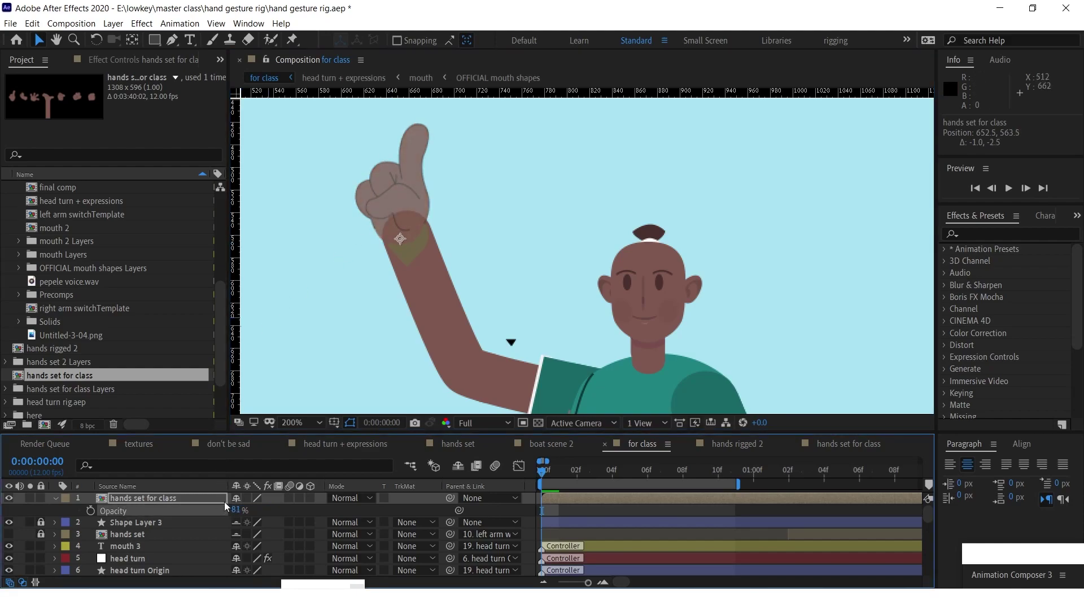
{"action": "left_click_drag", "start_coordinate": [400, 198], "coordinate": [402, 203]}
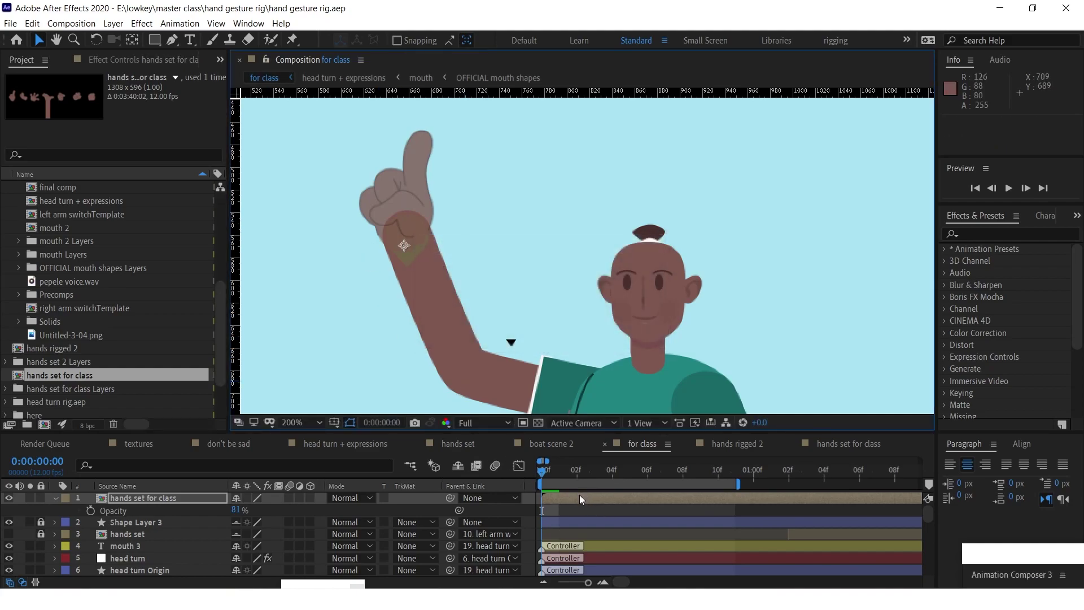
Apply a freeze frame to the "hands set for class" layer at 0:00:00:00.
{"action": "key", "text": "equal"}
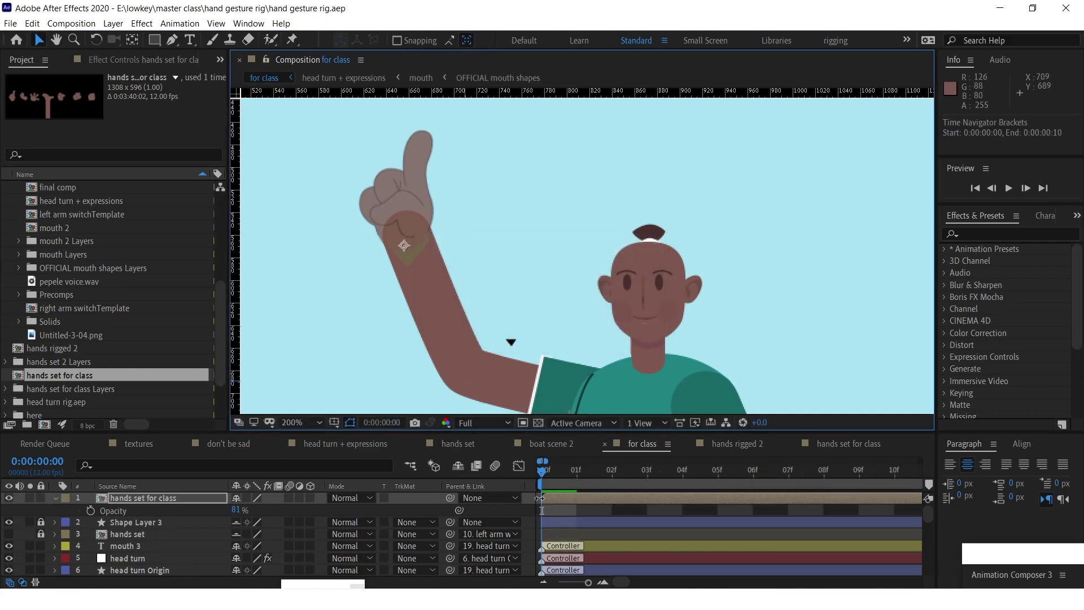
{"action": "right_click", "coordinate": [122, 496]}
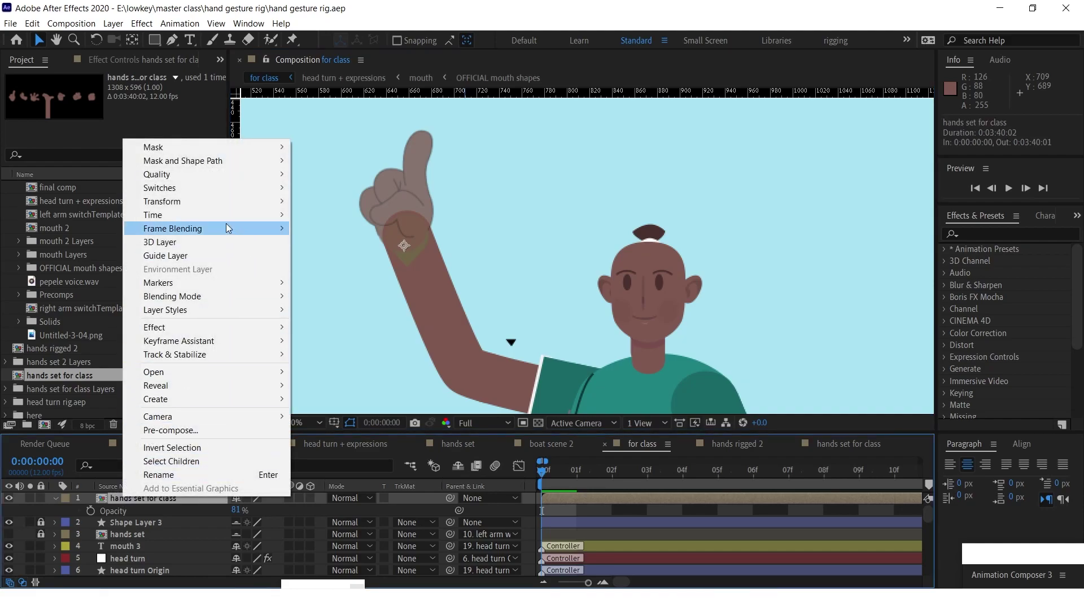
{"action": "mouse_move", "coordinate": [230, 211]}
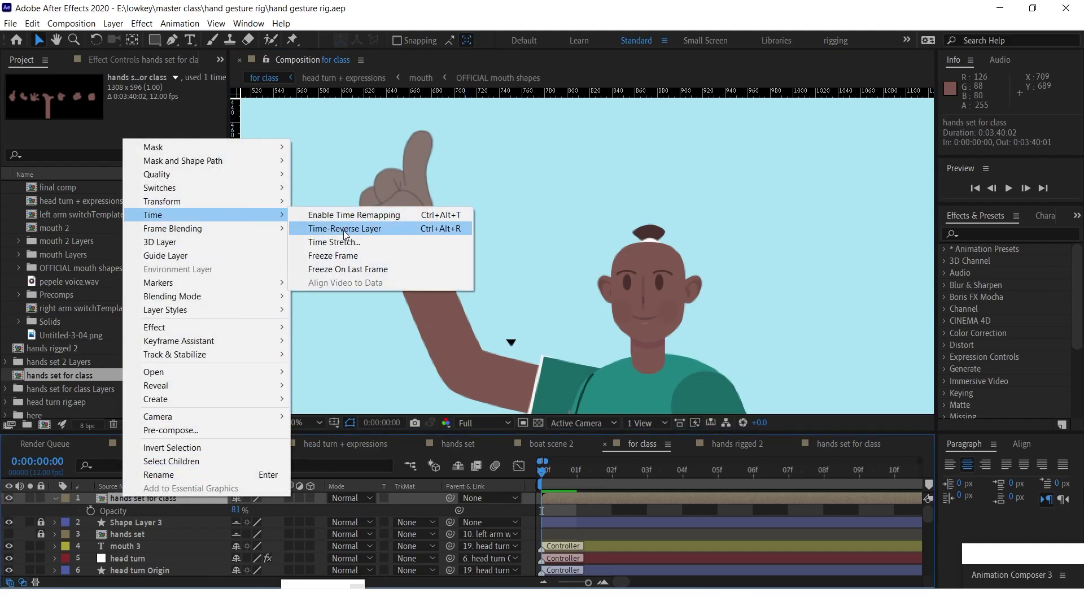
{"action": "left_click", "coordinate": [331, 255]}
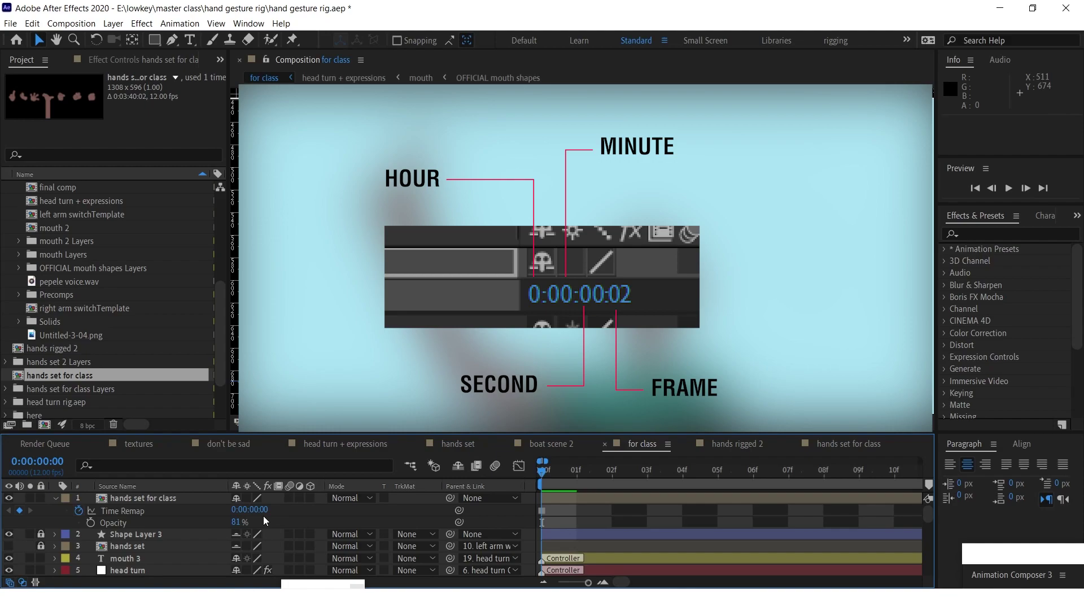
Switch the hand drawing by setting Time Remap to 0:00:00:04, to 0:00:00:03, and back to 0:00:00:04.
{"action": "left_click", "coordinate": [266, 510]}
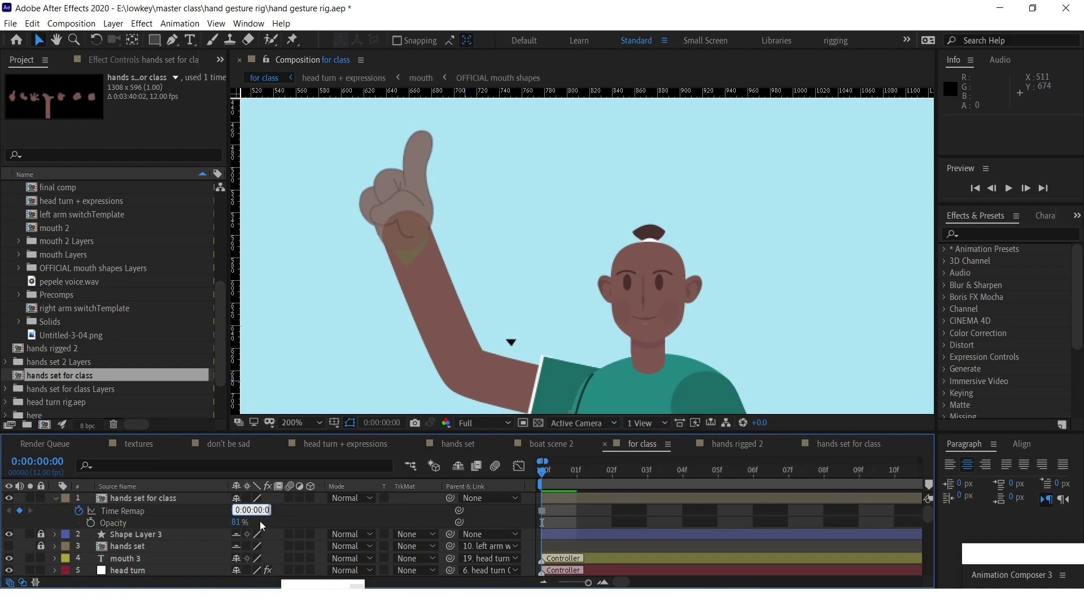
{"action": "key", "text": "Return"}
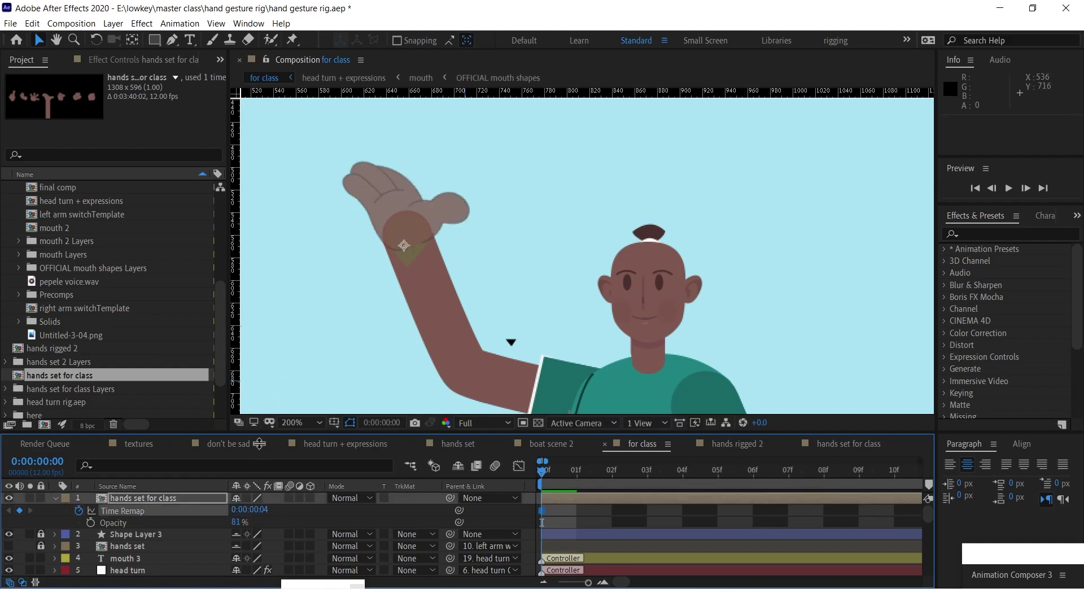
{"action": "left_click", "coordinate": [266, 511]}
{"action": "left_click", "coordinate": [266, 510]}
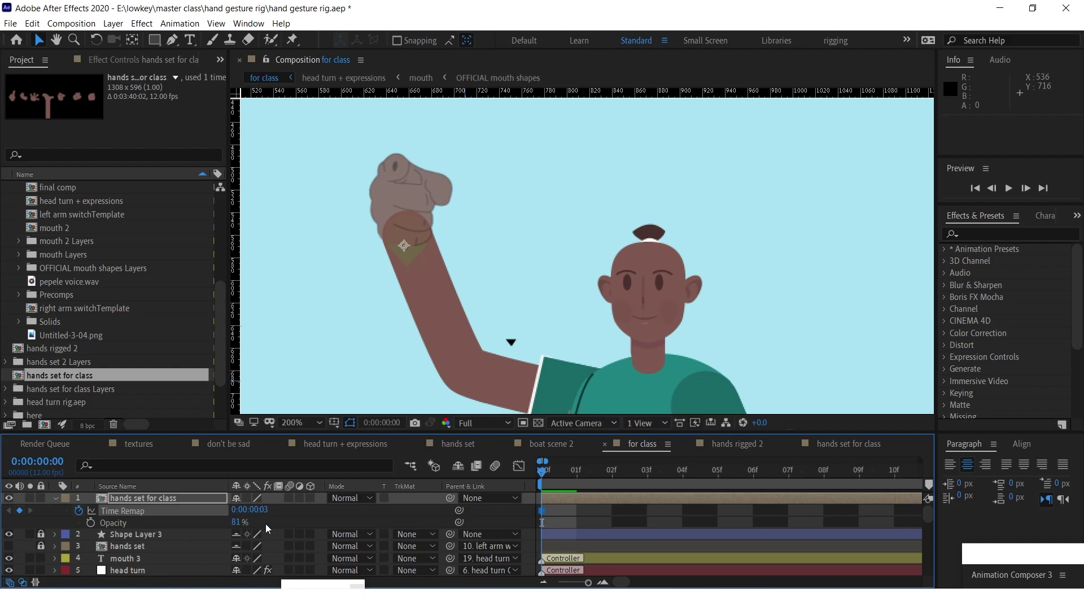
{"action": "left_click", "coordinate": [263, 511]}
{"action": "type", "text": "4"}
{"action": "key", "text": "Return"}
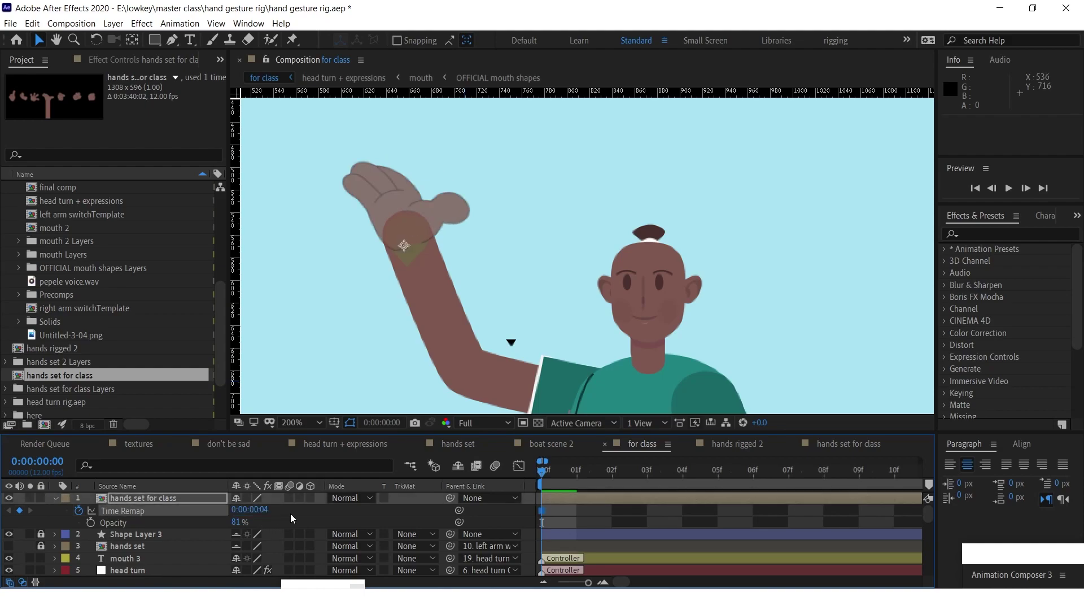
{"action": "left_click", "coordinate": [292, 515]}
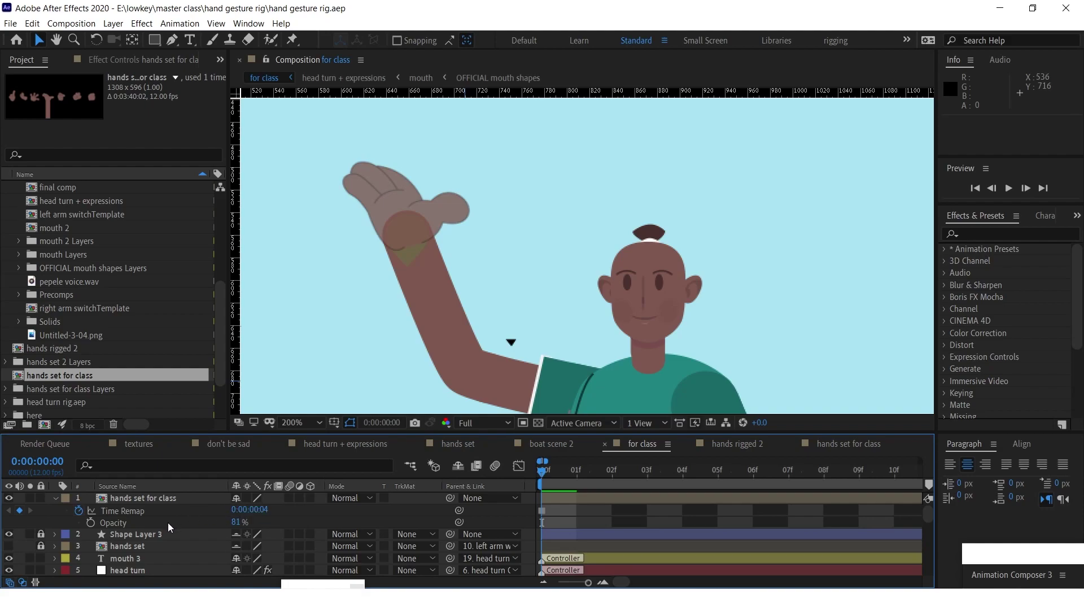
Hide the shy layers in the timeline and parent the "hands set for class" layer to the "left arm wrist" layer.
{"action": "left_click", "coordinate": [144, 500]}
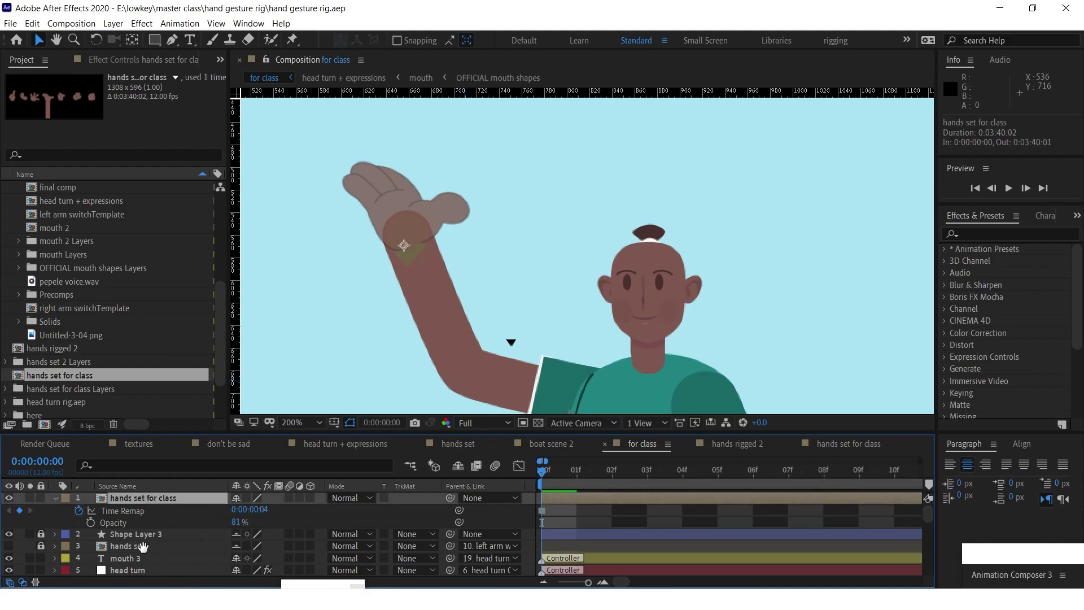
{"action": "left_click_drag", "start_coordinate": [141, 547], "coordinate": [156, 487]}
{"action": "left_click", "coordinate": [455, 466]}
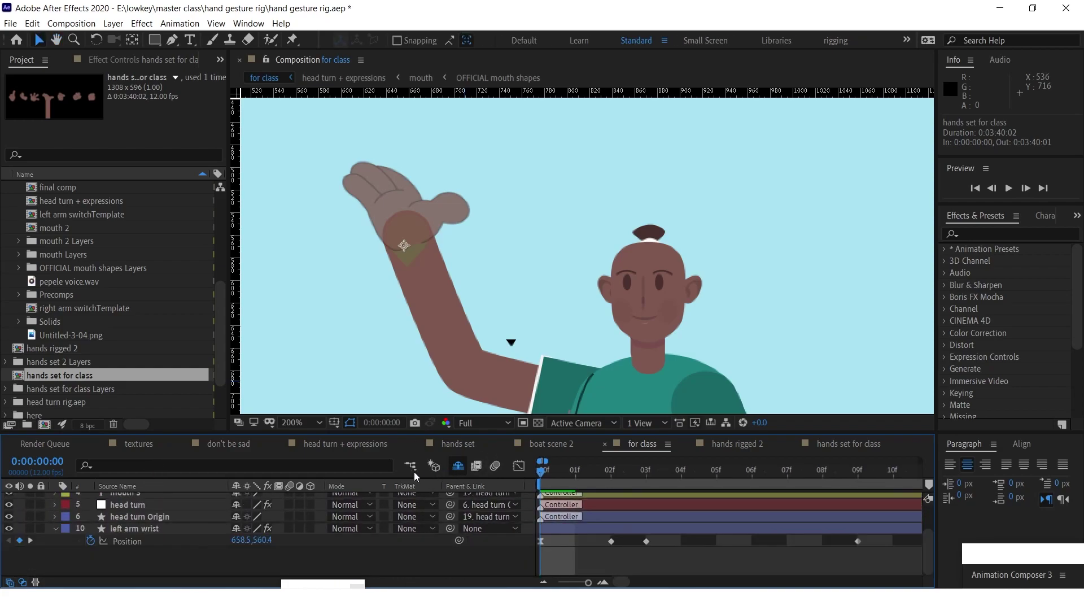
{"action": "left_click_drag", "start_coordinate": [149, 504], "coordinate": [145, 545]}
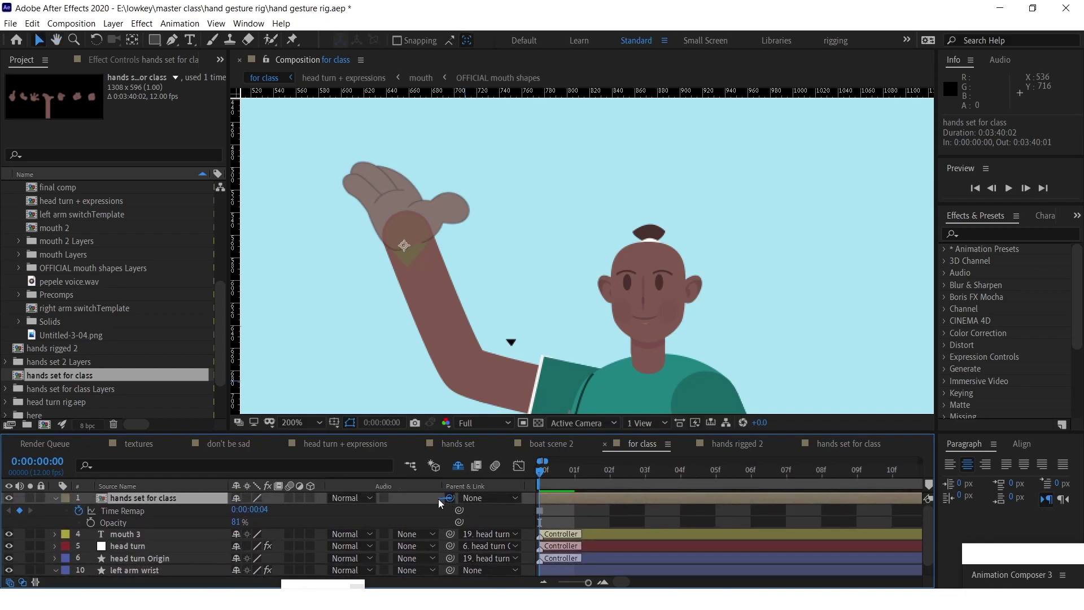
{"action": "left_click_drag", "start_coordinate": [435, 499], "coordinate": [145, 555]}
{"action": "left_click", "coordinate": [148, 570]}
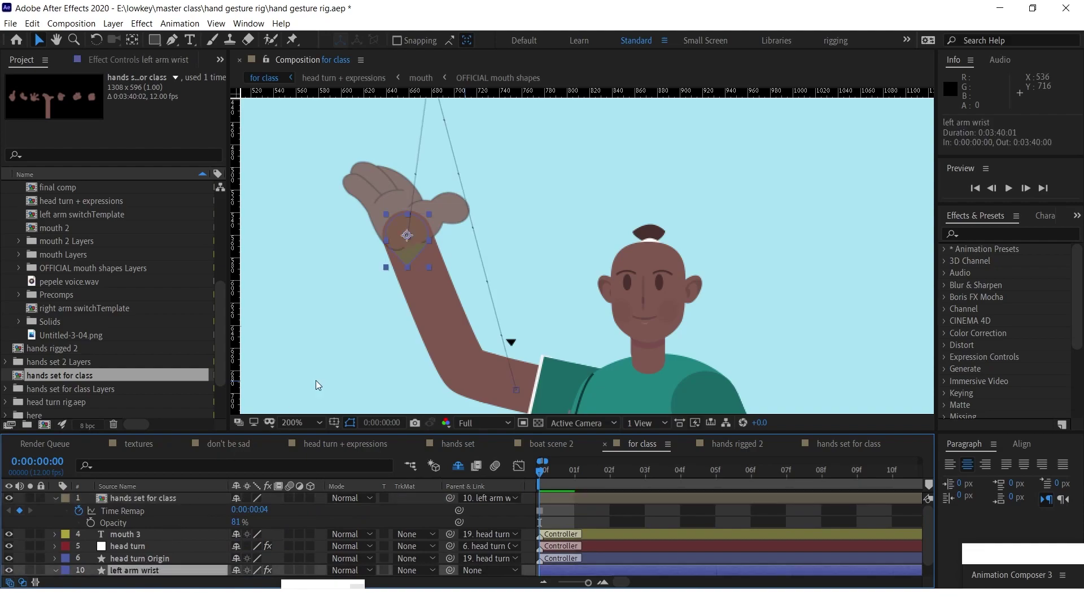
{"action": "key", "text": "F2"}
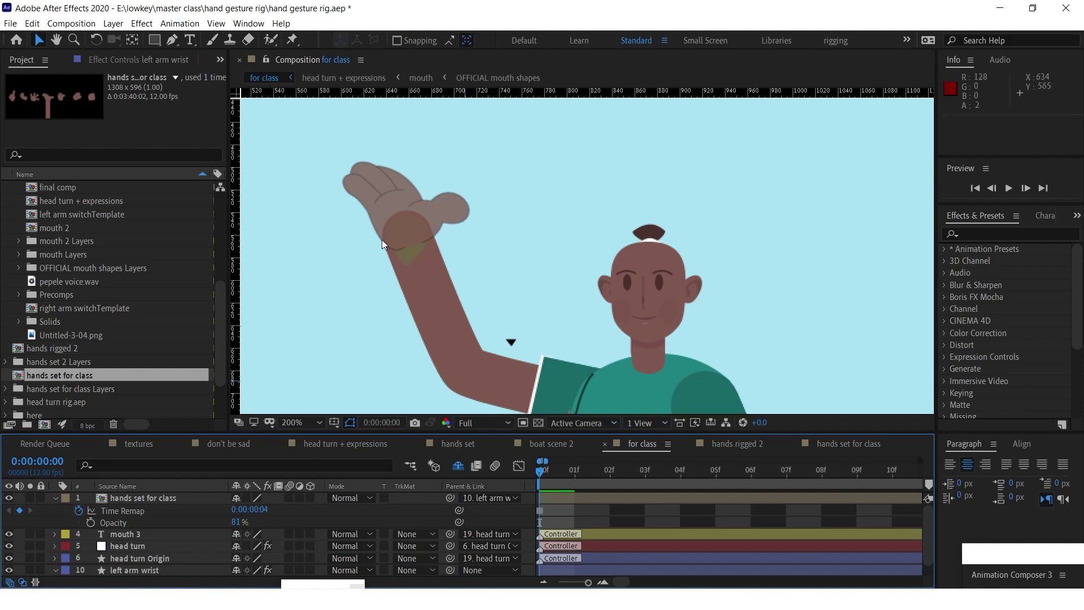
Lock the "hands set for class" layer and move the "left arm wrist" controller to about 655.5, 572.4.
{"action": "left_click", "coordinate": [408, 259]}
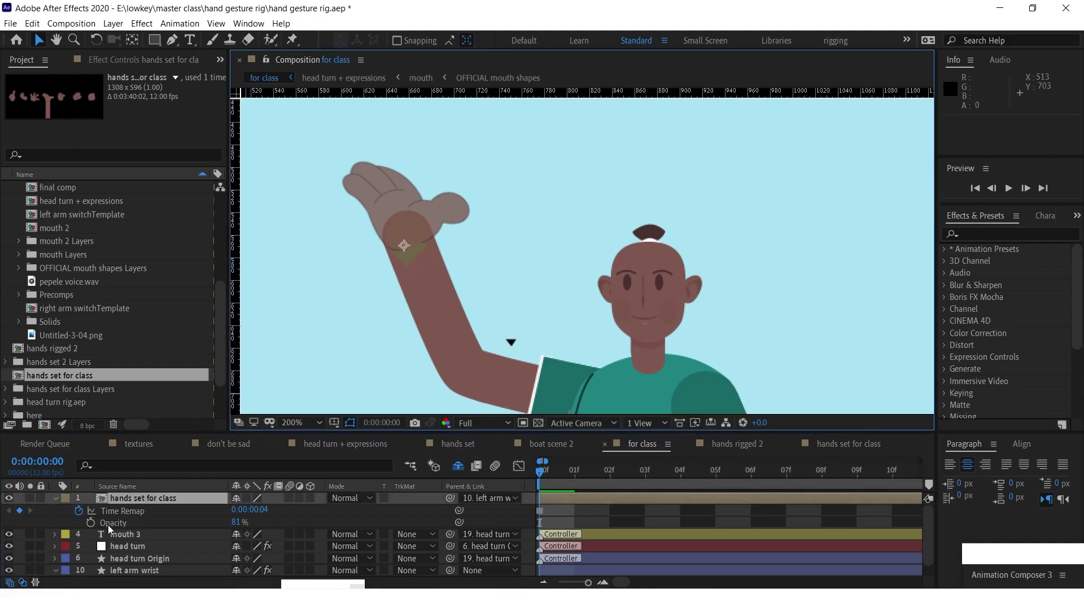
{"action": "left_click", "coordinate": [41, 497]}
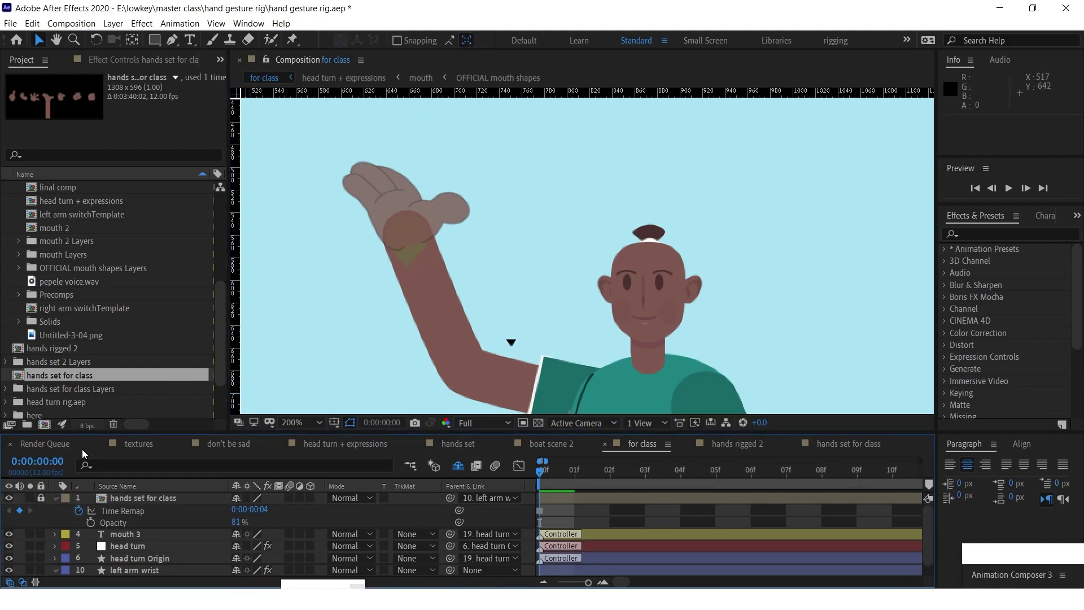
{"action": "left_click_drag", "start_coordinate": [412, 250], "coordinate": [398, 297]}
{"action": "key", "text": "comma"}
{"action": "key", "text": "space"}
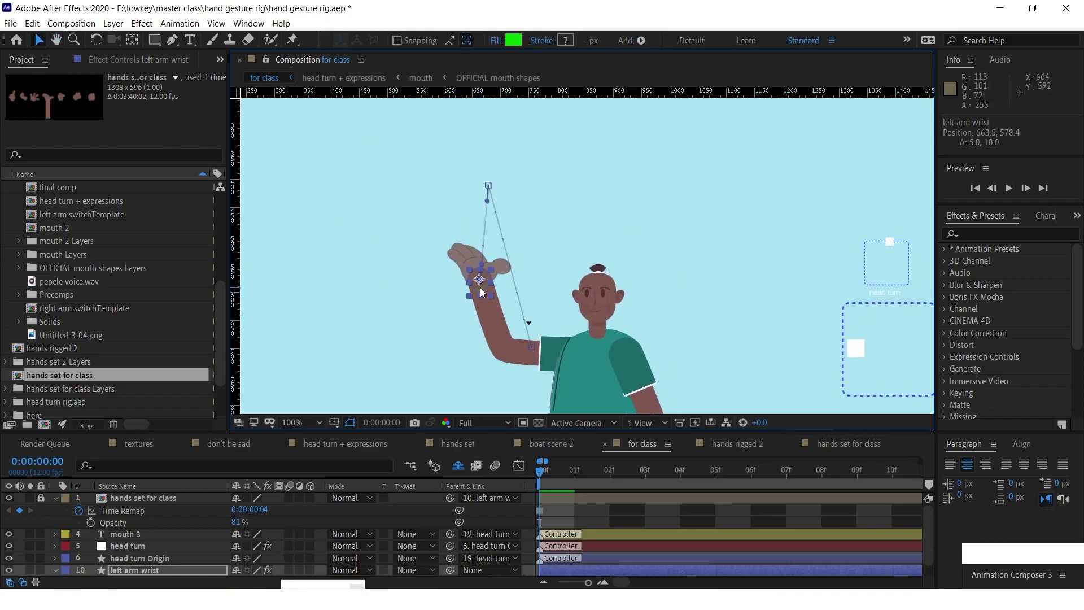
{"action": "mouse_move", "coordinate": [480, 287]}
{"action": "left_mouse_down"}
{"action": "mouse_move", "coordinate": [435, 225]}
{"action": "mouse_move", "coordinate": [459, 275]}
{"action": "mouse_move", "coordinate": [479, 266]}
{"action": "mouse_move", "coordinate": [480, 286]}
{"action": "left_mouse_up"}
Unlock the "hands set for class" layer, raise its opacity to 100%, and lock it again.
{"action": "key", "text": "t"}
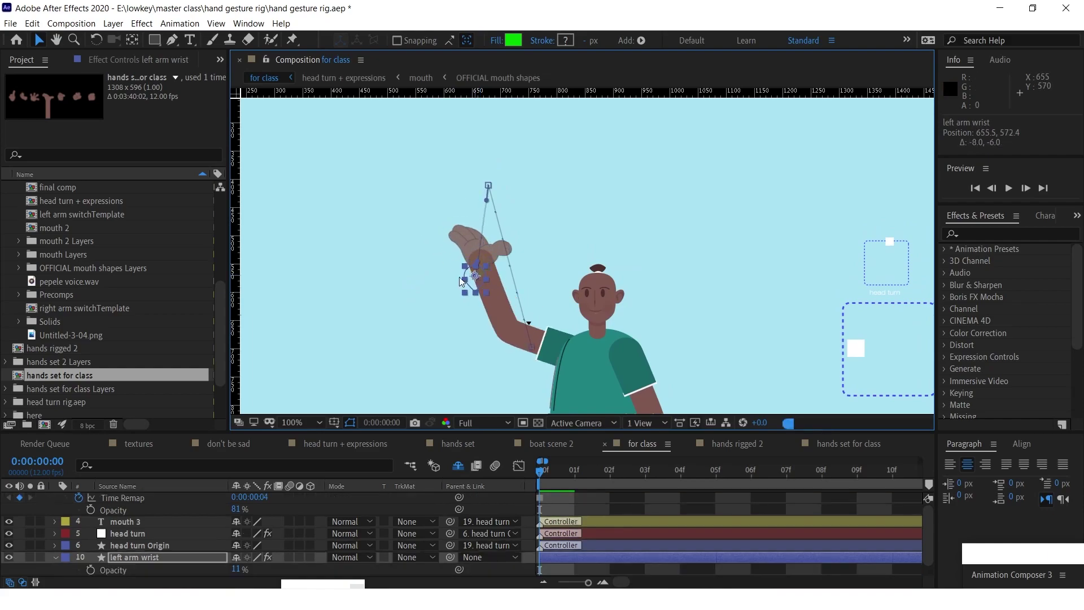
{"action": "scroll", "coordinate": [174, 523], "scroll_direction": "up", "scroll_amount": 1}
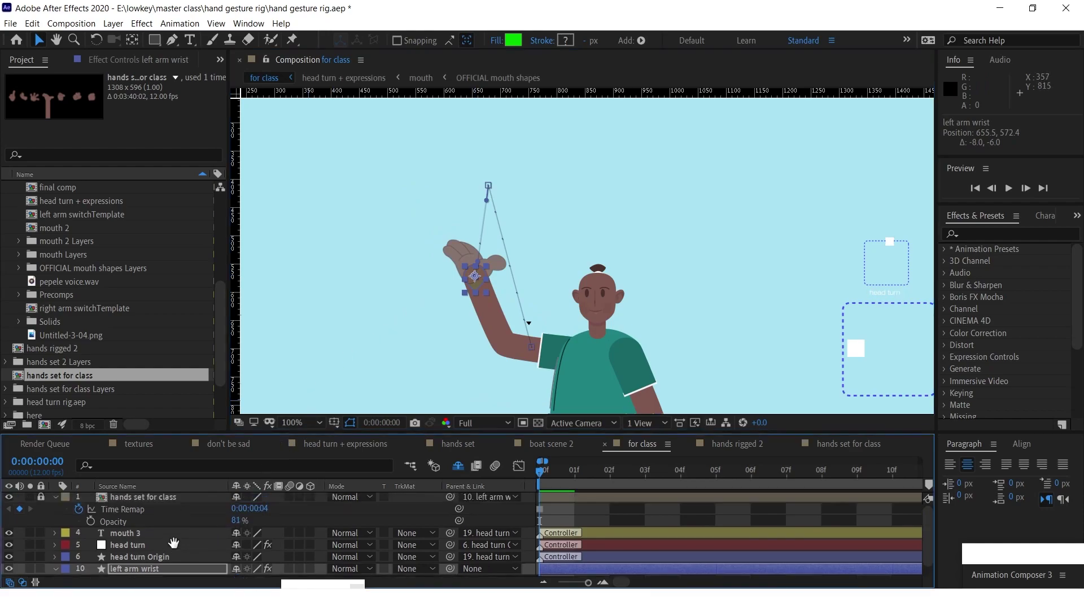
{"action": "left_click", "coordinate": [165, 496]}
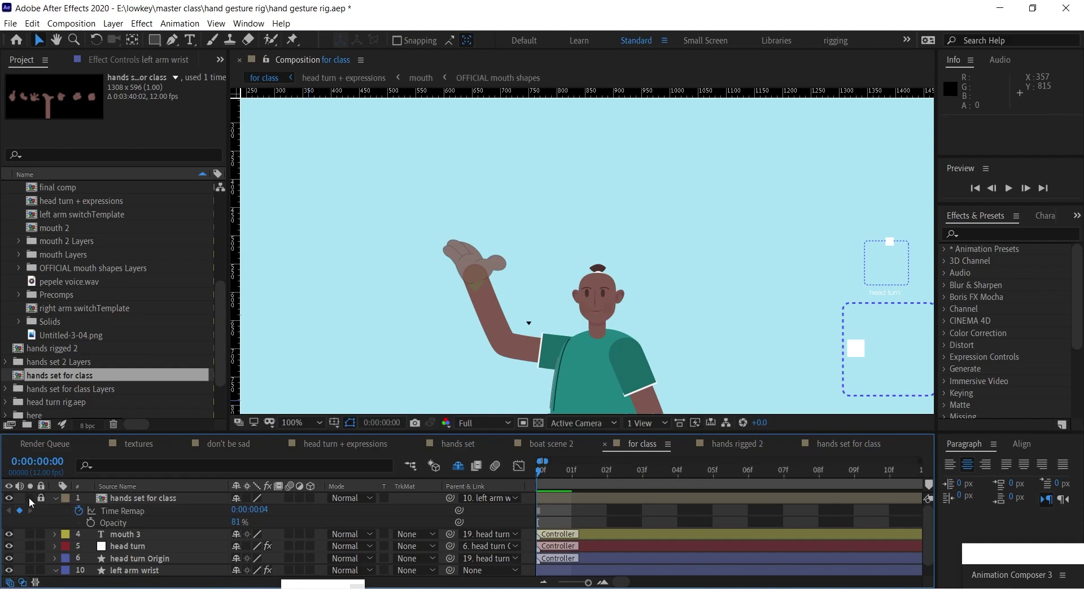
{"action": "left_click_drag", "start_coordinate": [236, 522], "coordinate": [364, 523]}
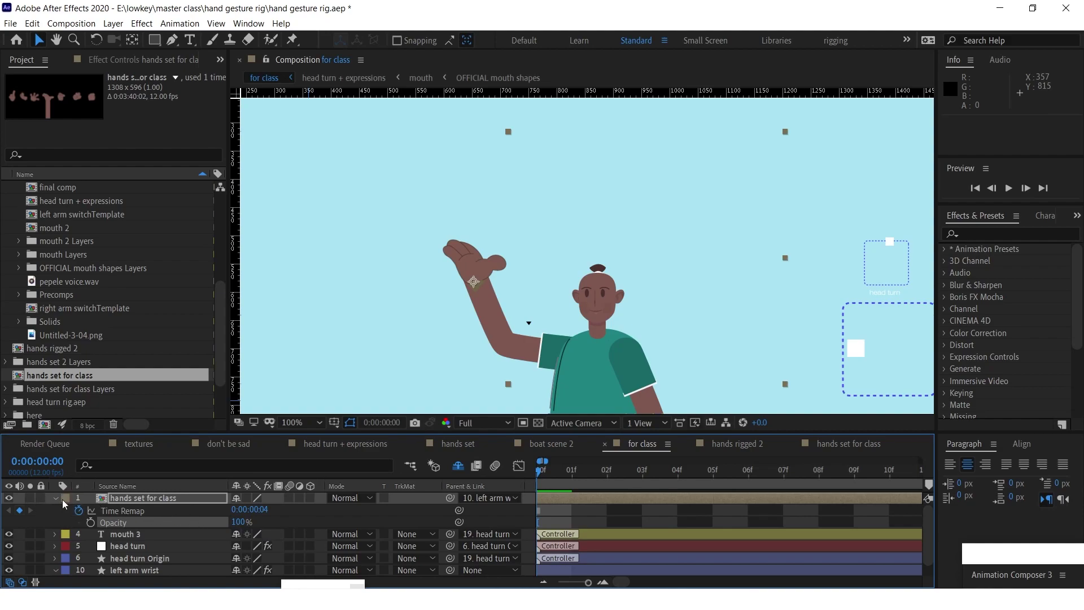
{"action": "key", "text": "F2"}
{"action": "left_click", "coordinate": [43, 497]}
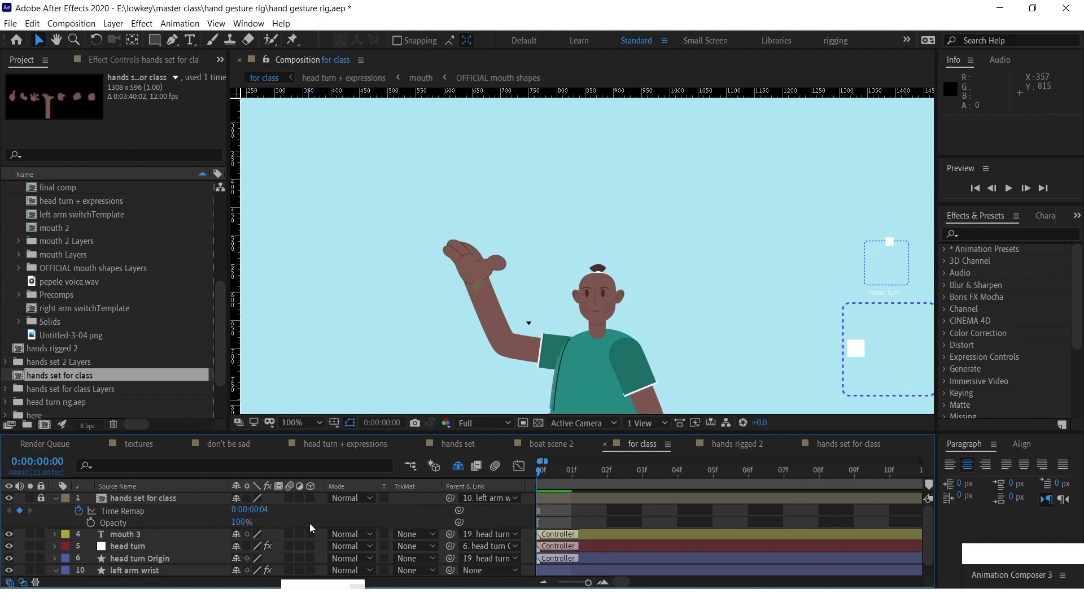
{"action": "key", "text": "h"}
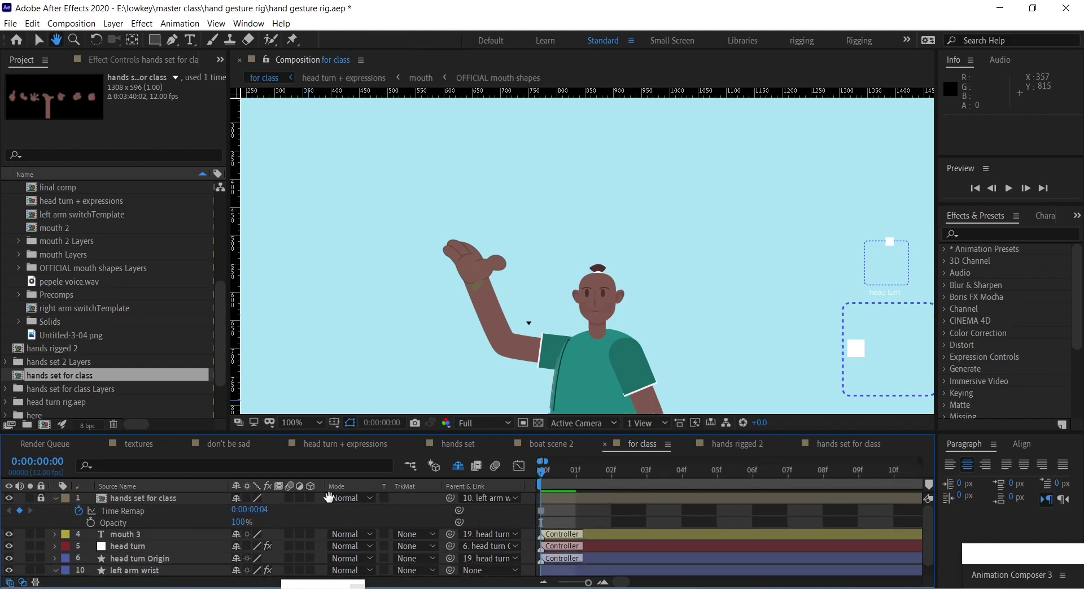
{"action": "key", "text": "v"}
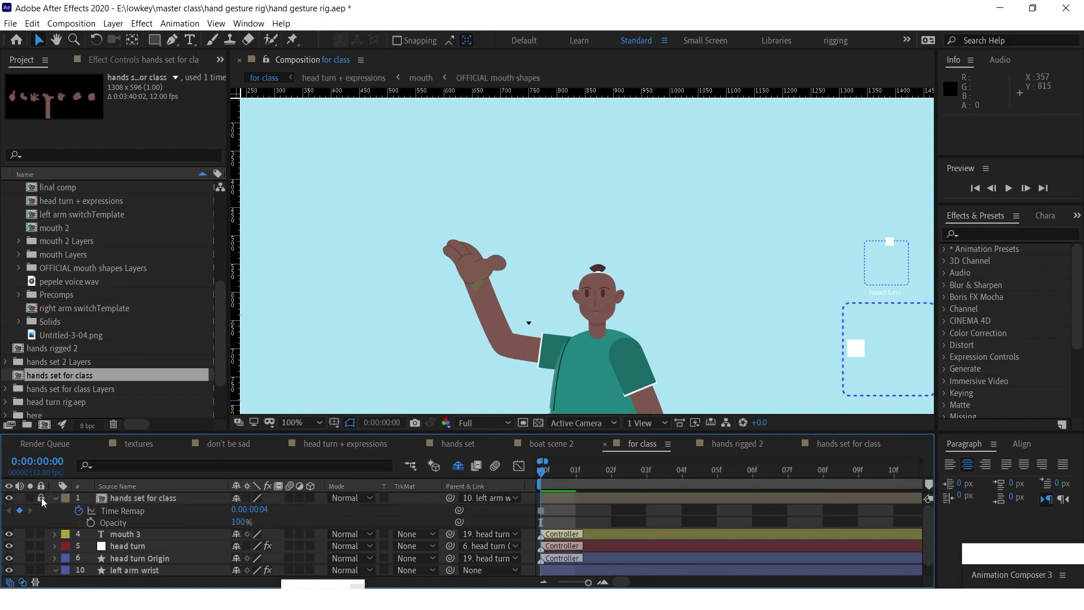
Unlock the "hands set for class" layer, set its Time Remap to 0:00:00:02 for the open hand, and lock it again.
{"action": "left_click", "coordinate": [264, 510]}
{"action": "key", "text": "BackSpace"}
{"action": "type", "text": "2"}
{"action": "key", "text": "Return"}
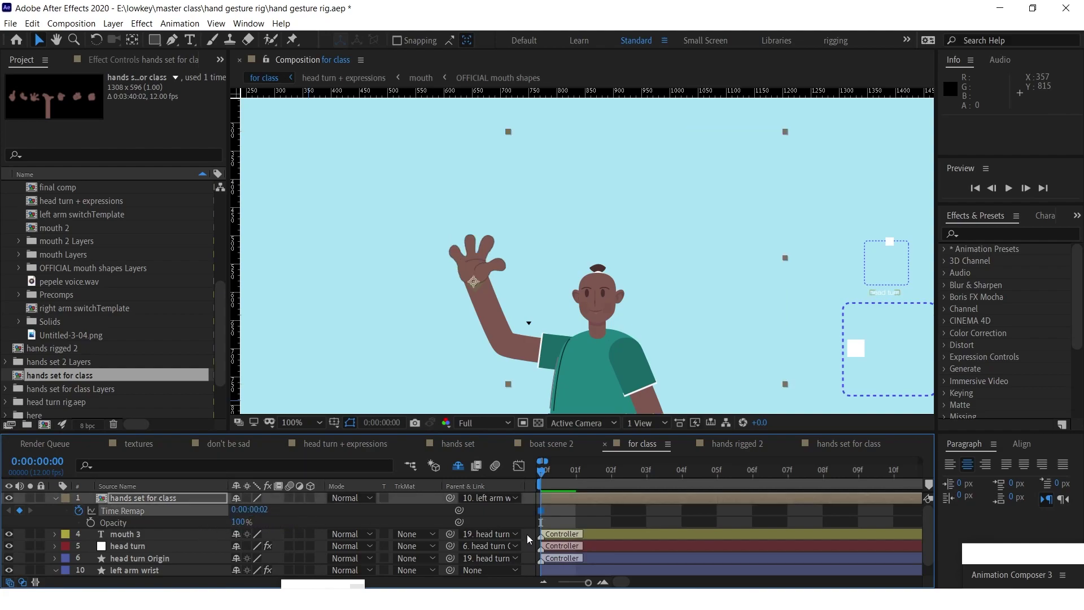
{"action": "left_click", "coordinate": [567, 516]}
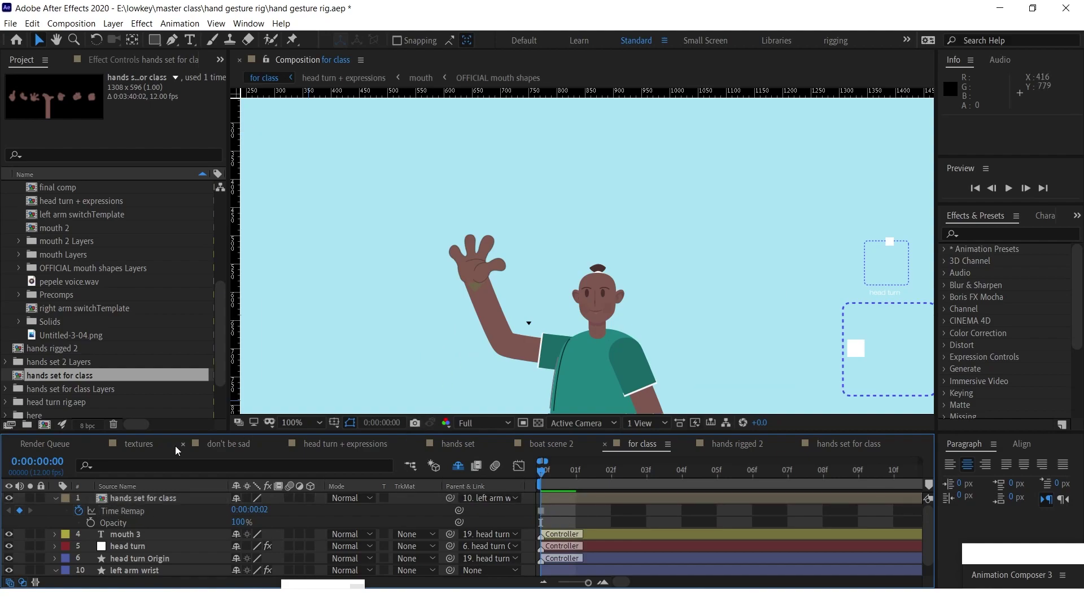
{"action": "left_click", "coordinate": [42, 497]}
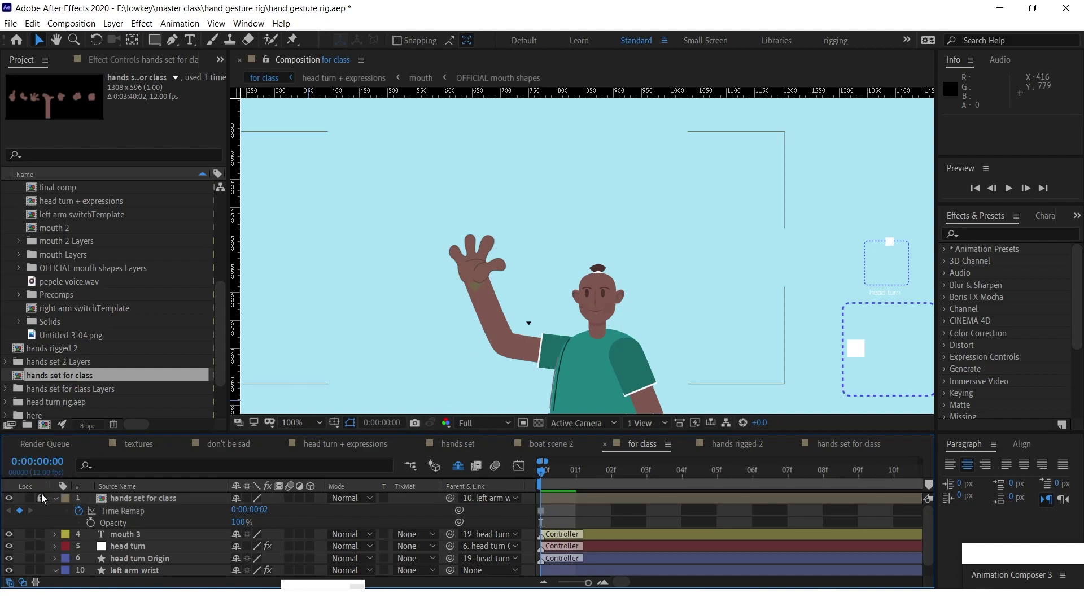
Move the "left arm wrist" controller to about 688.5, 567.4 so the forearm stands more upright, and undo a further trial move.
{"action": "left_click", "coordinate": [475, 286]}
{"action": "mouse_move", "coordinate": [477, 283]}
{"action": "left_mouse_down"}
{"action": "mouse_move", "coordinate": [470, 291]}
{"action": "mouse_move", "coordinate": [469, 271]}
{"action": "left_mouse_up"}
{"action": "key", "text": "space"}
{"action": "left_click_drag", "start_coordinate": [472, 324], "coordinate": [456, 249]}
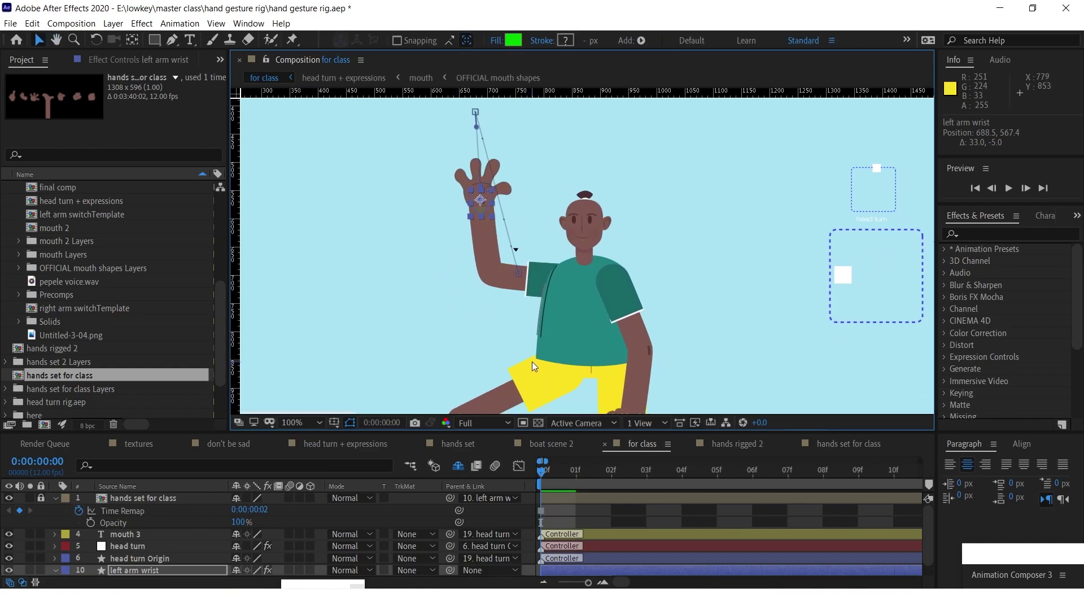
{"action": "key", "text": "comma"}
{"action": "key", "text": "space"}
{"action": "left_click_drag", "start_coordinate": [525, 329], "coordinate": [503, 313]}
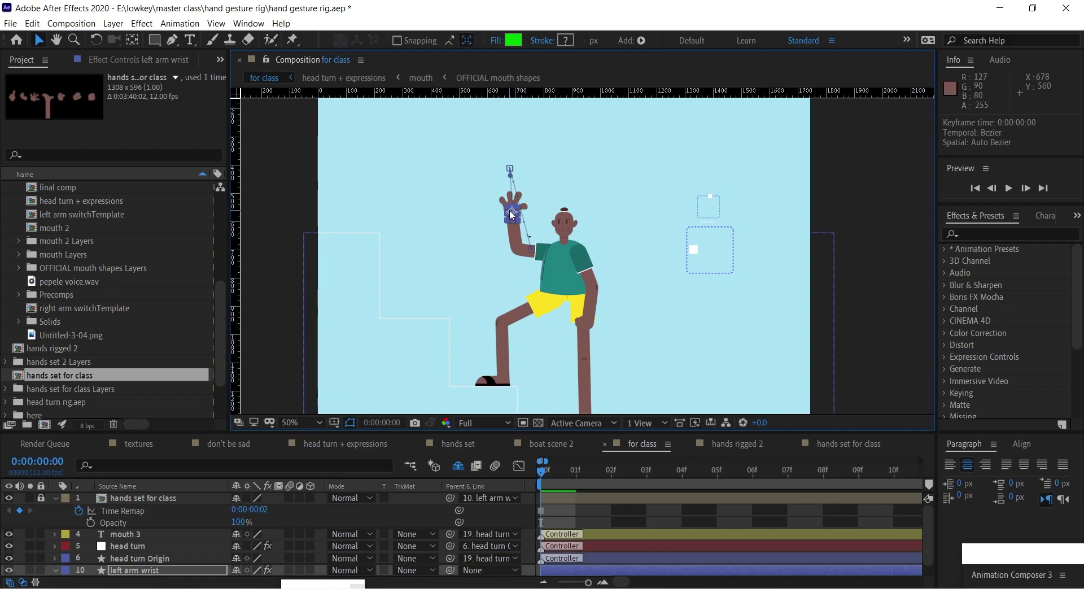
{"action": "left_click_drag", "start_coordinate": [512, 214], "coordinate": [506, 222]}
{"action": "key", "text": "ctrl+z"}
Maximize the timeline, delete all Position keyframes of the "left arm wrist" layer, and restore the normal layout.
{"action": "key", "text": "space"}
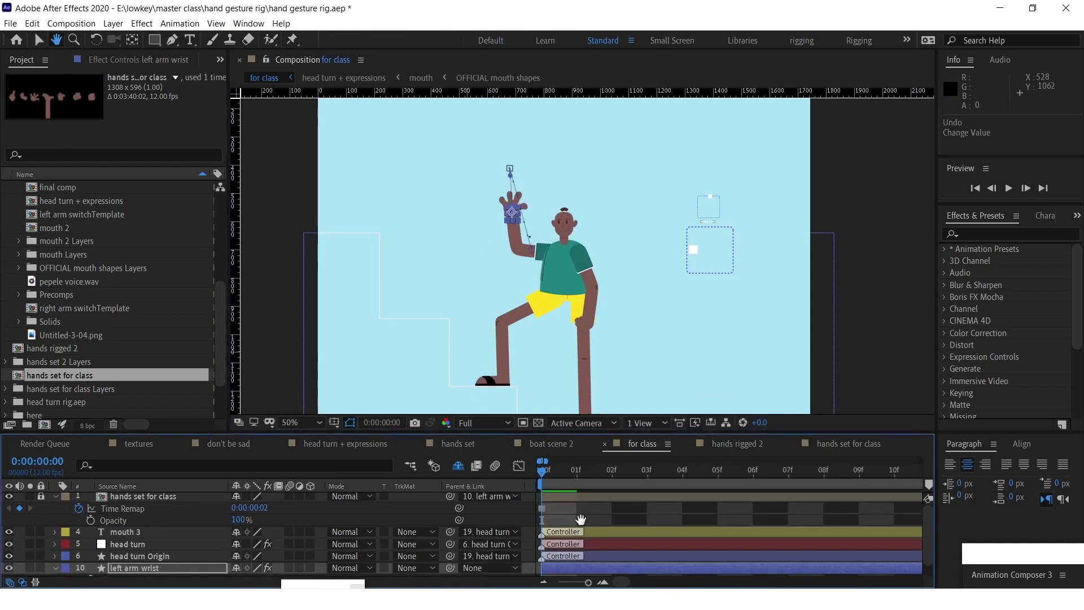
{"action": "left_click_drag", "start_coordinate": [576, 545], "coordinate": [584, 527]}
{"action": "left_click", "coordinate": [609, 510]}
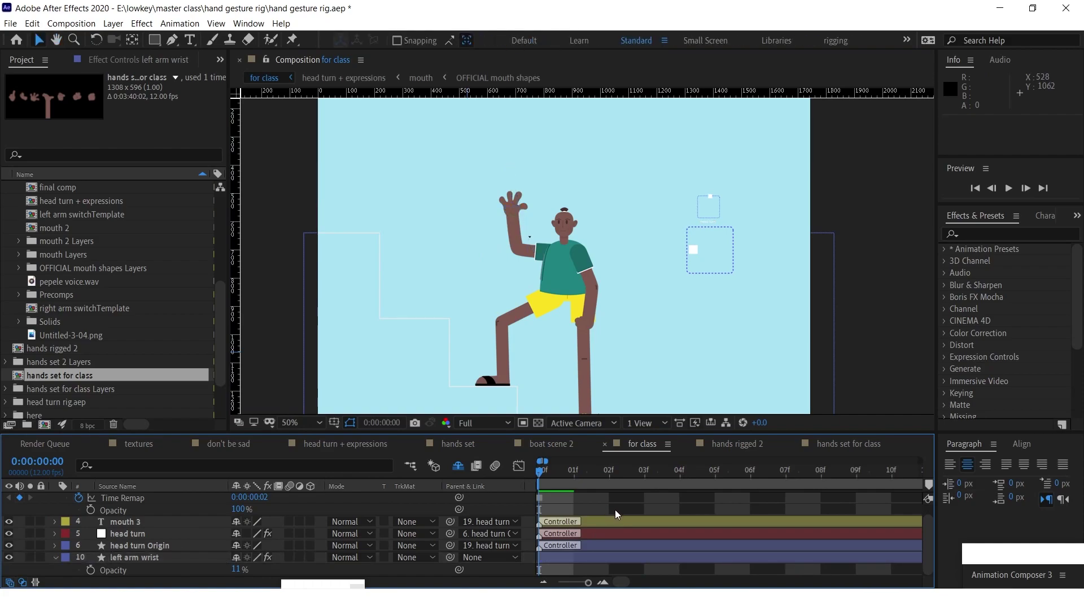
{"action": "key", "text": "grave"}
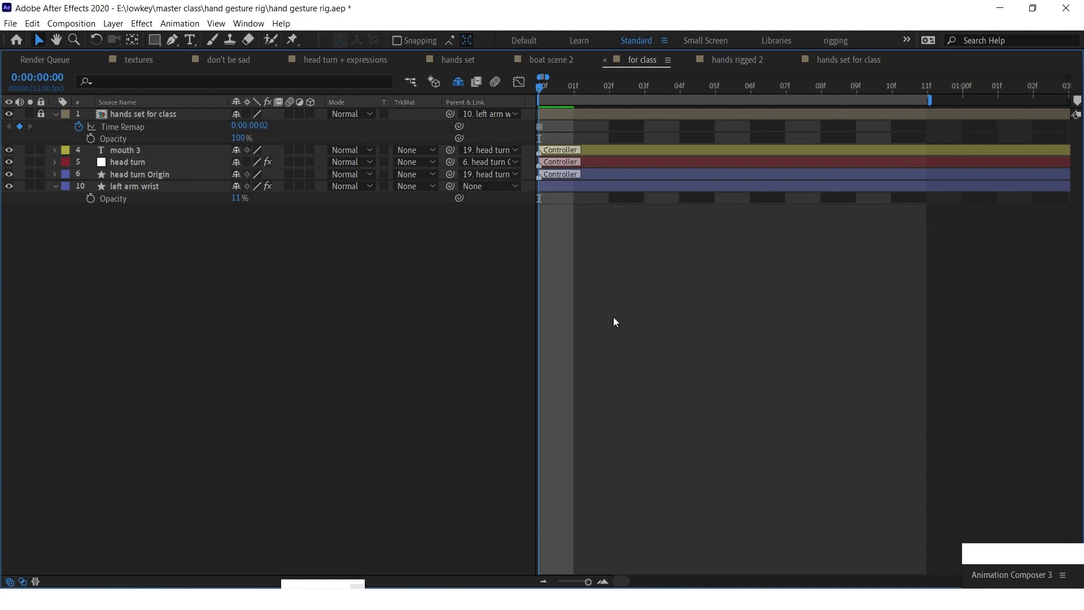
{"action": "key", "text": "u"}
{"action": "key", "text": "u"}
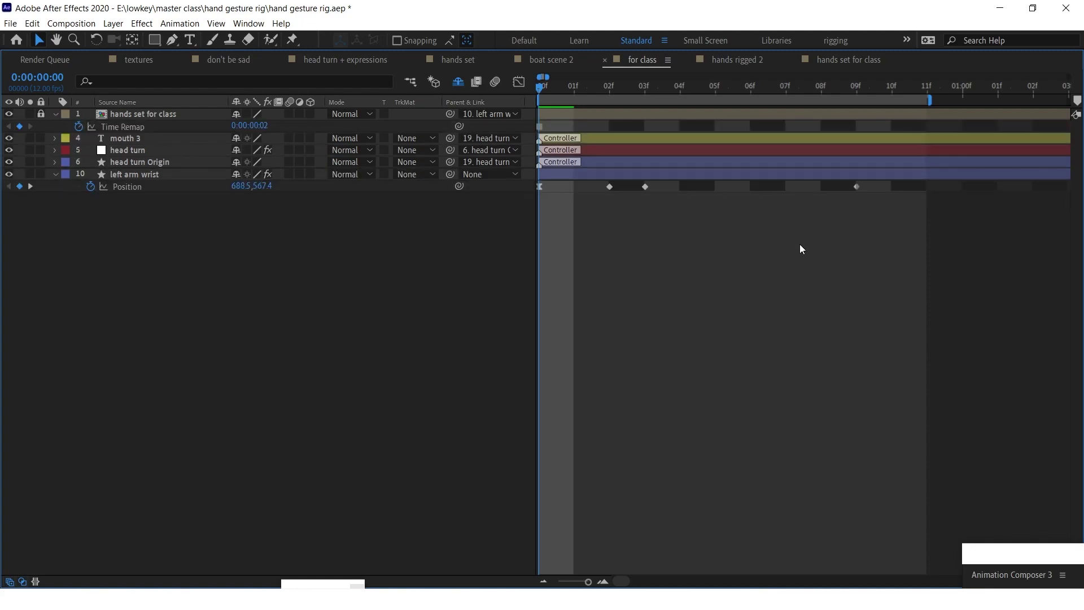
{"action": "mouse_move", "coordinate": [889, 251]}
{"action": "left_mouse_down"}
{"action": "mouse_move", "coordinate": [603, 148]}
{"action": "mouse_move", "coordinate": [421, 155]}
{"action": "left_mouse_up"}
{"action": "key", "text": "Delete"}
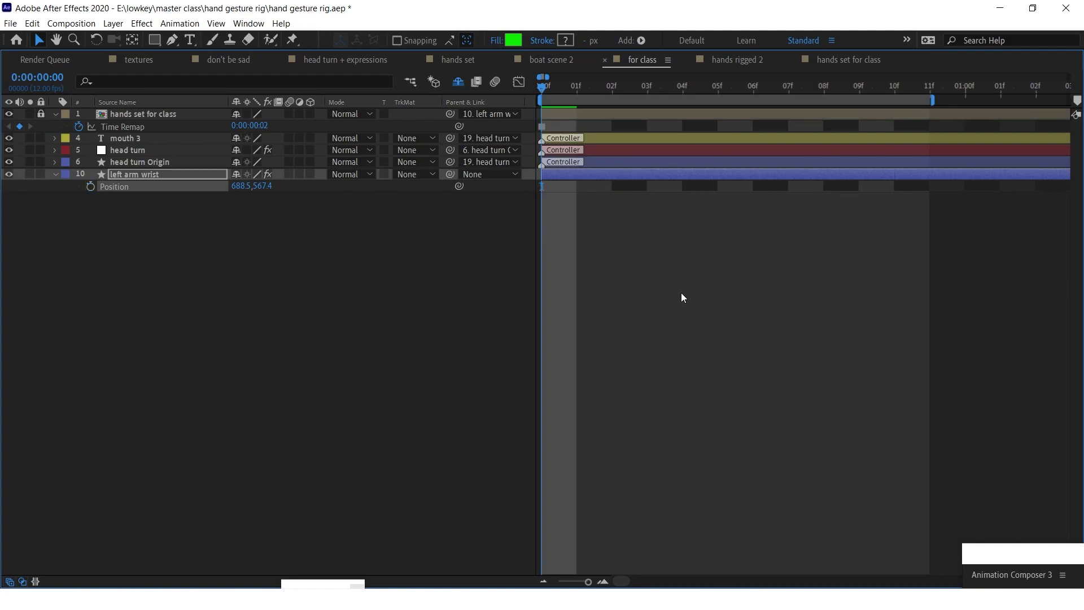
{"action": "key", "text": "grave"}
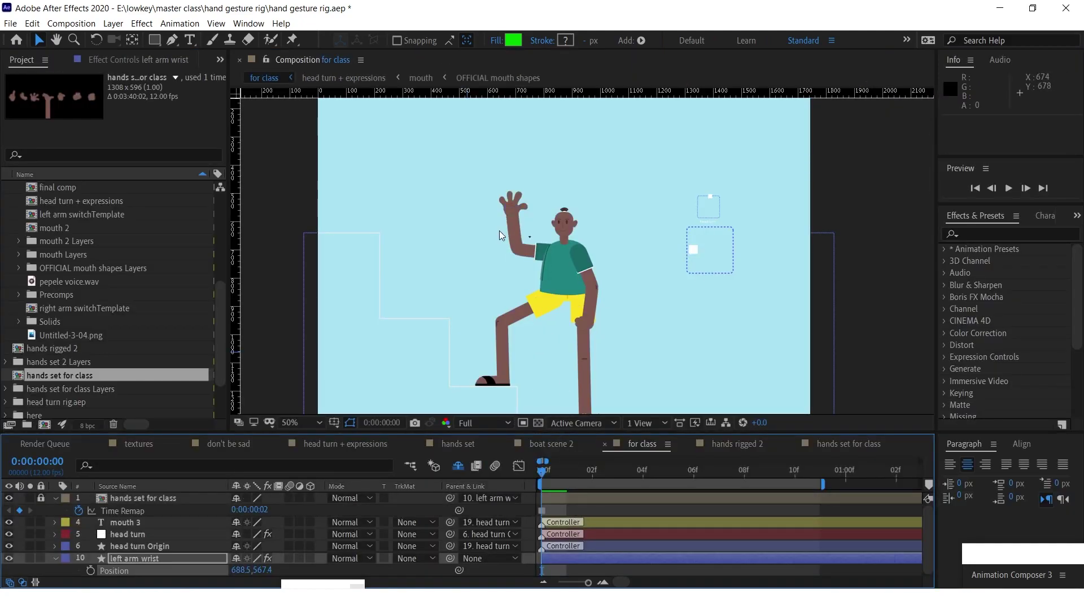
Lower the "left arm wrist" controller to about 696.5, 703.4, save the project, and start keyframing its Position at 0:00:00:00.
{"action": "left_click", "coordinate": [494, 225]}
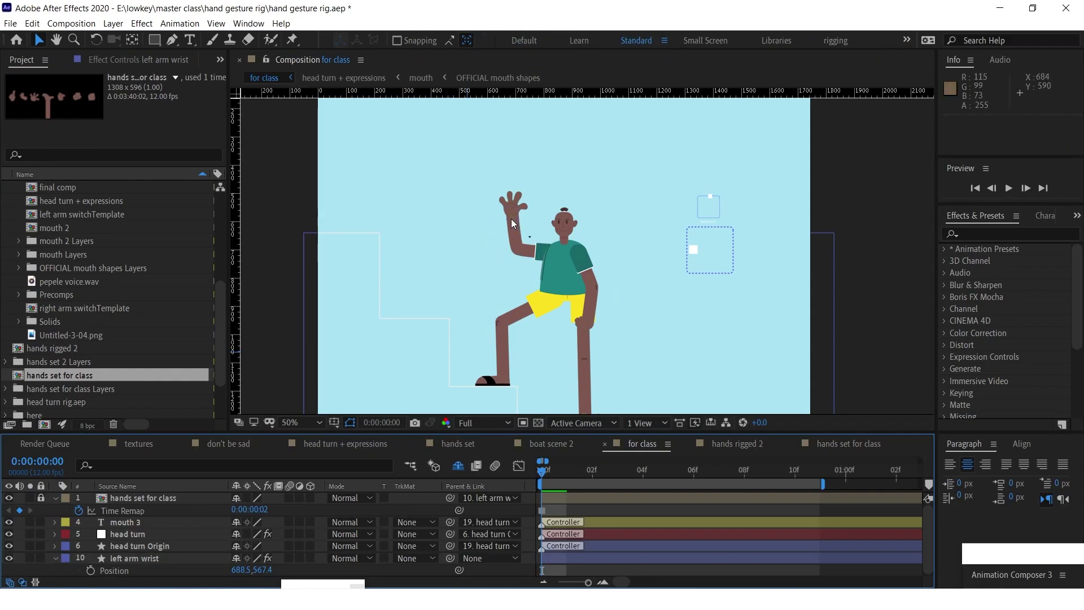
{"action": "left_click", "coordinate": [510, 218]}
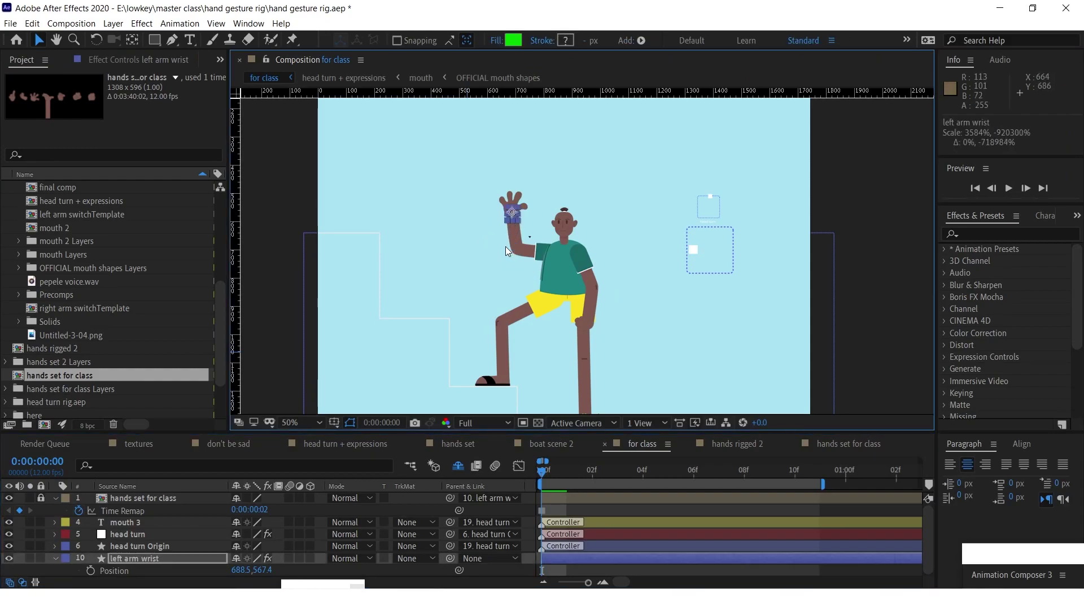
{"action": "left_click_drag", "start_coordinate": [510, 212], "coordinate": [514, 252]}
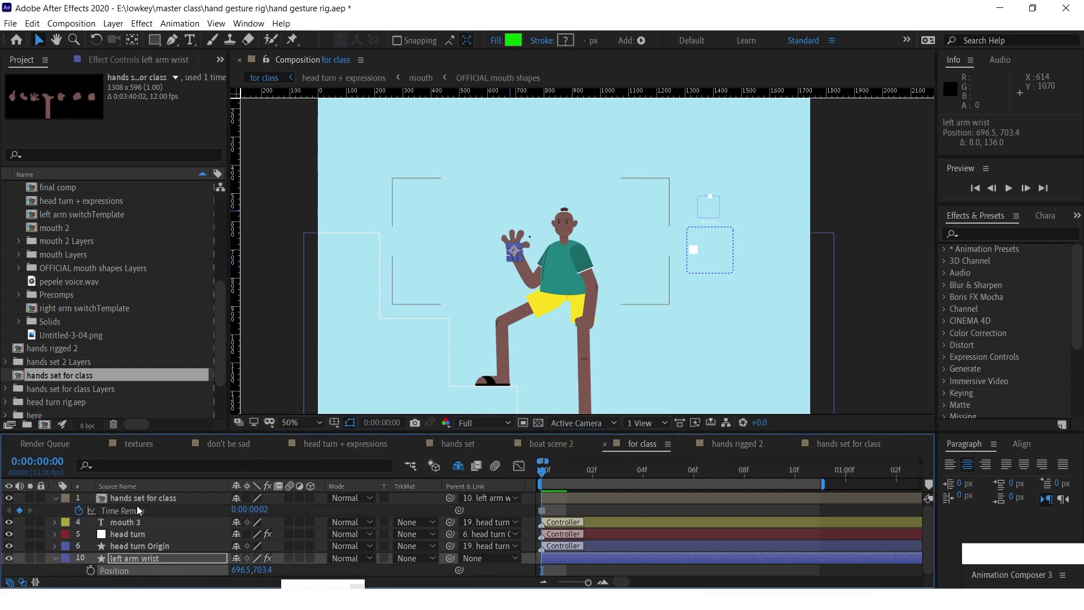
{"action": "key", "text": "ctrl+s"}
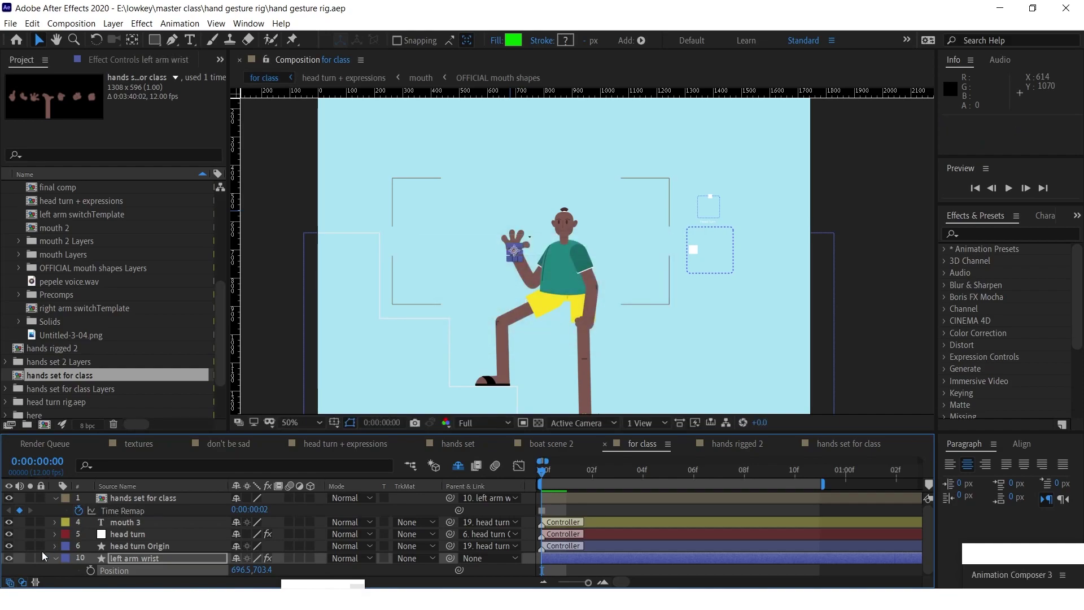
{"action": "left_click", "coordinate": [90, 570]}
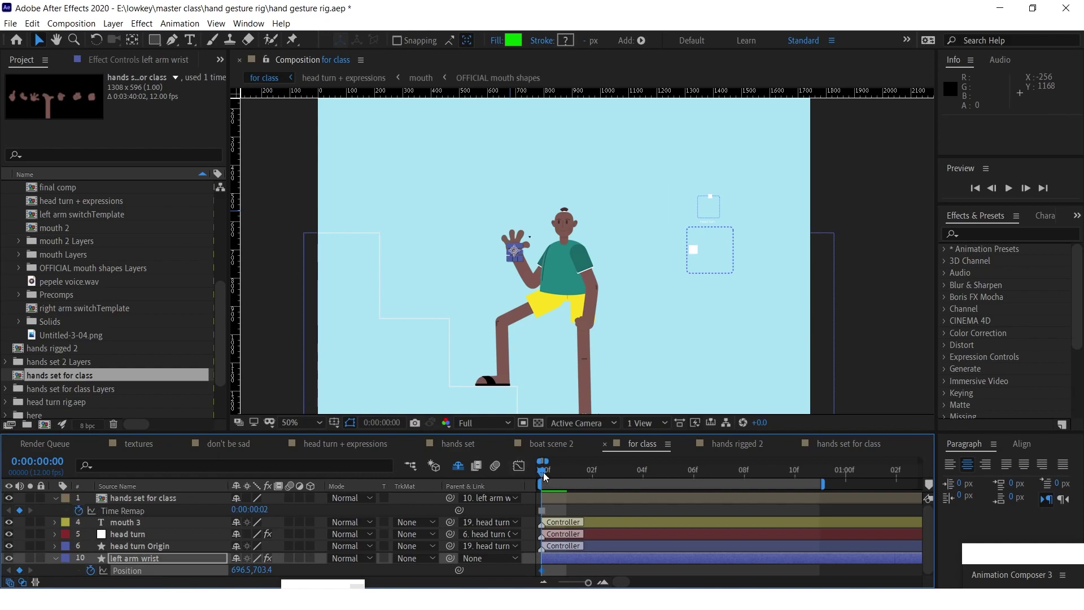
Try a Time Remap value of 0:00:00:01 for the "hands set for class" layer at 0:00:00:01.
{"action": "left_click_drag", "start_coordinate": [557, 473], "coordinate": [569, 473]}
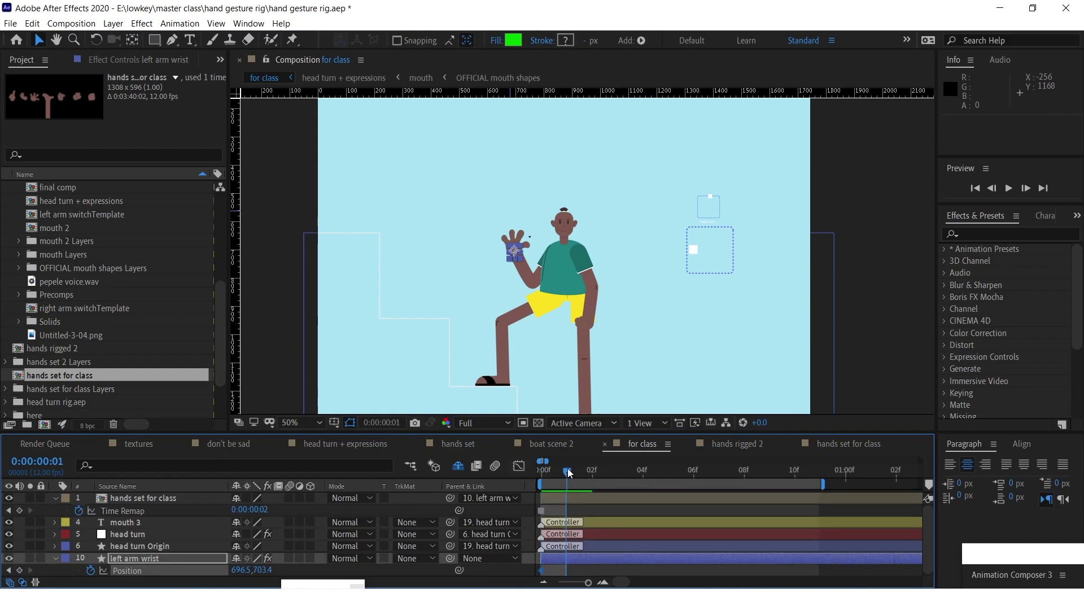
{"action": "left_click", "coordinate": [596, 509]}
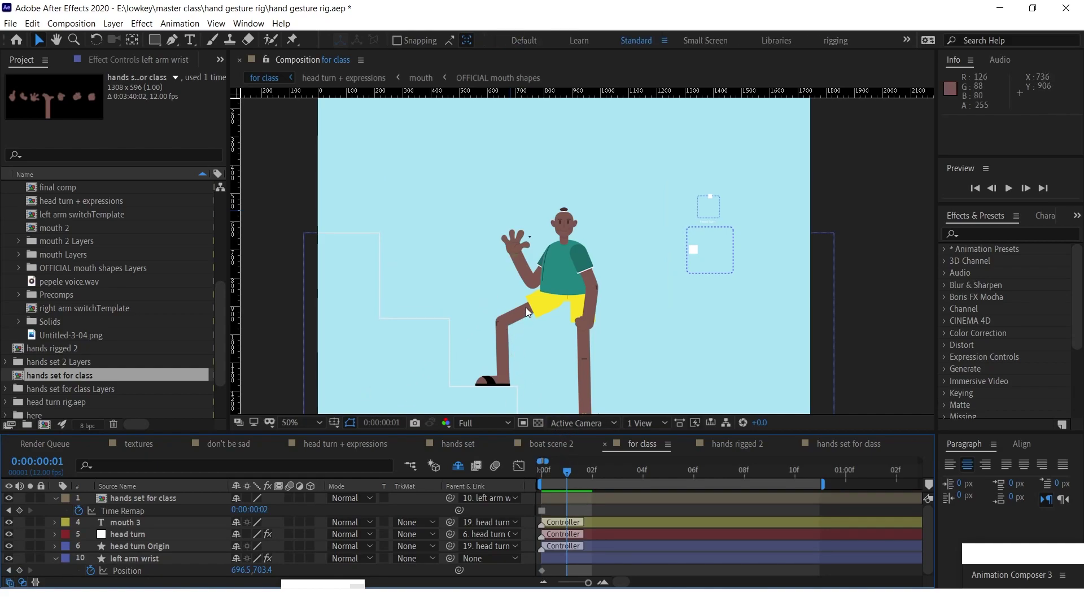
{"action": "left_click", "coordinate": [134, 500]}
{"action": "left_click", "coordinate": [251, 509]}
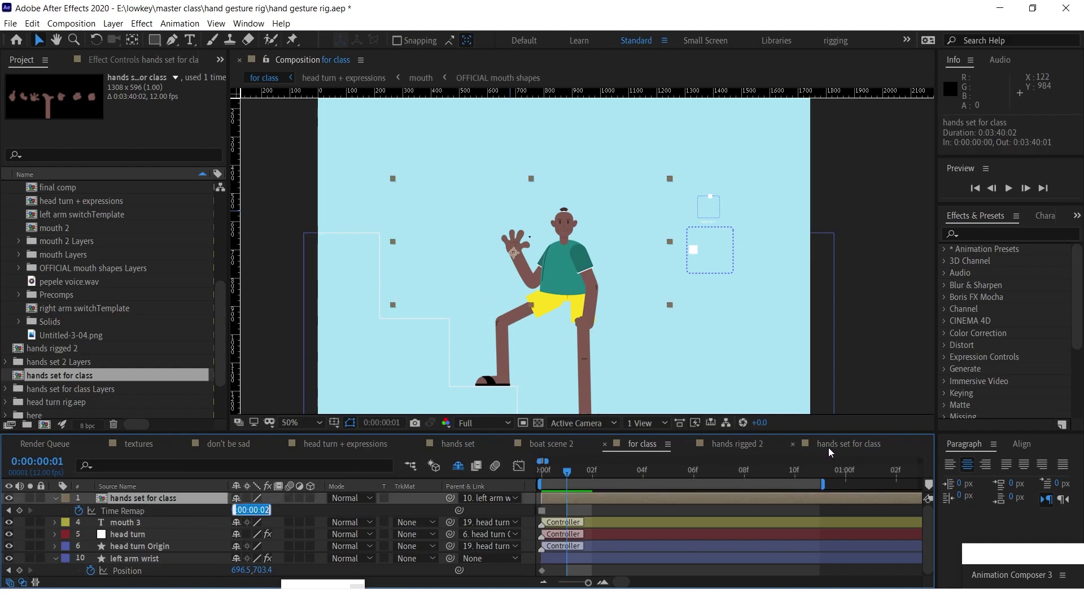
{"action": "left_click", "coordinate": [726, 445]}
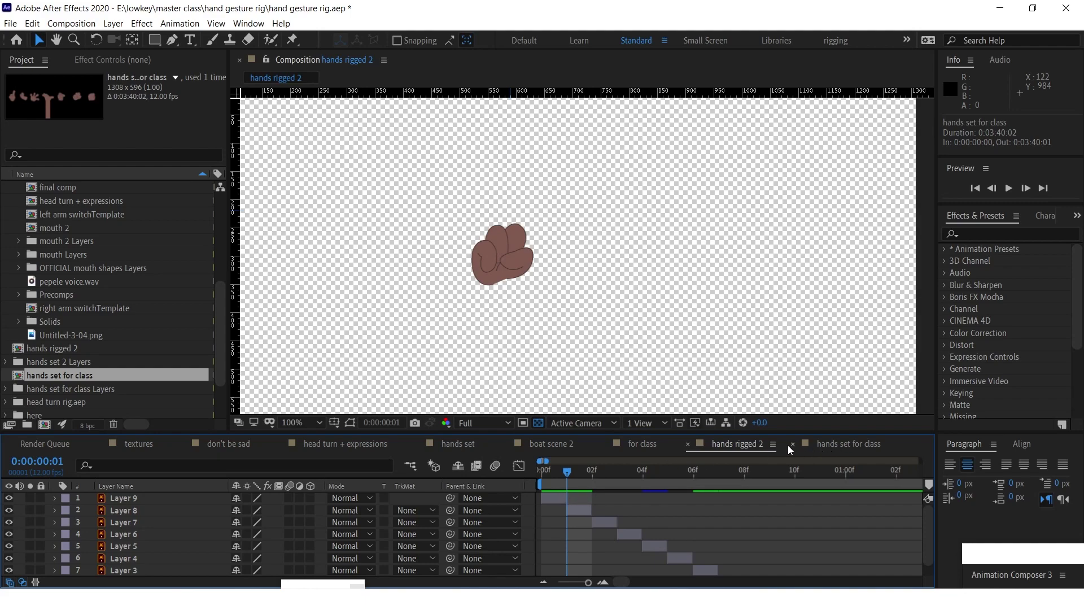
{"action": "left_click", "coordinate": [640, 444]}
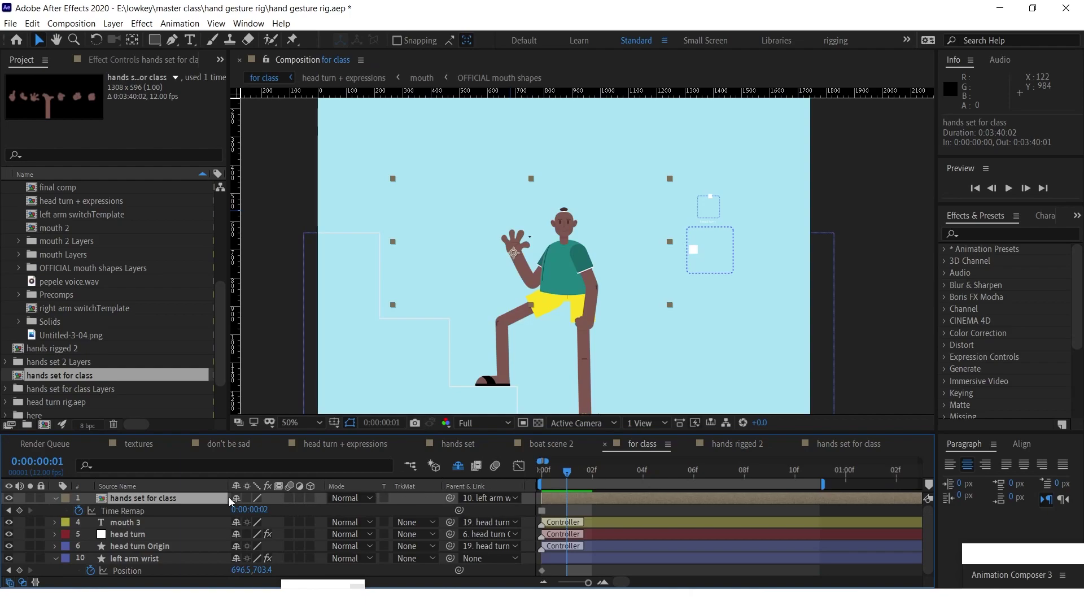
{"action": "left_click", "coordinate": [266, 510]}
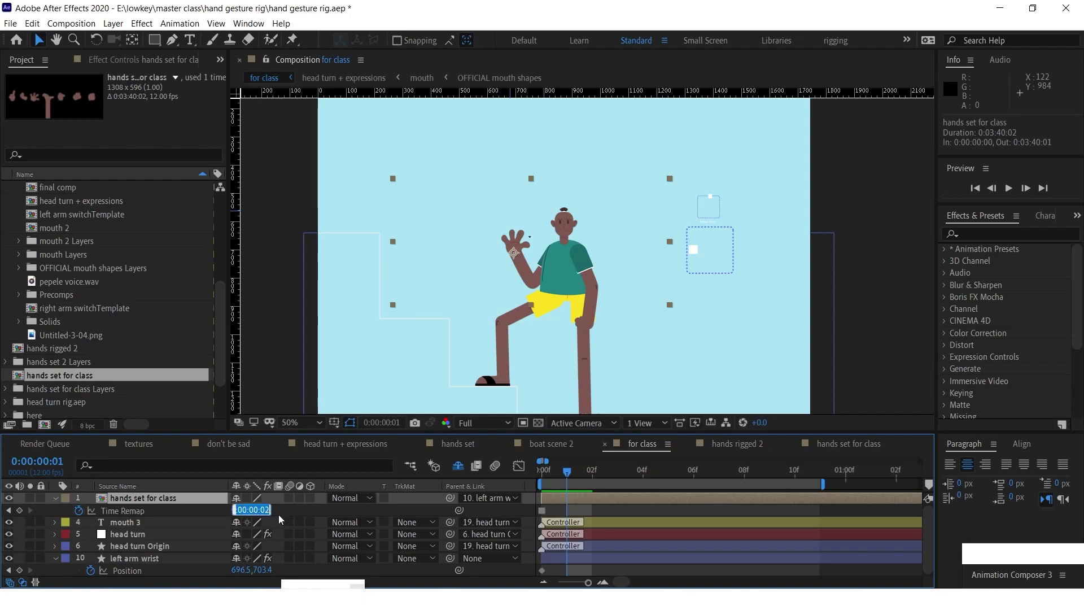
{"action": "key", "text": "Right"}
{"action": "key", "text": "BackSpace"}
{"action": "type", "text": "1"}
{"action": "key", "text": "Return"}
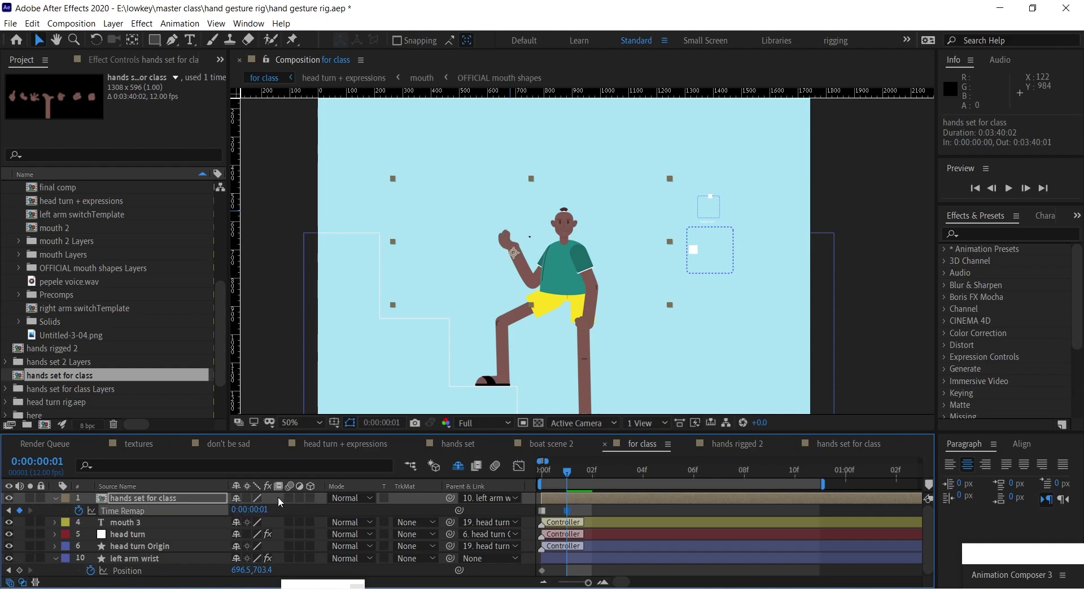
Set the hands' Time Remap to 0:00:00:05 and arrange the keyframes with the fist at frame 0 and open hand at frame 1.
{"action": "left_click", "coordinate": [270, 510]}
{"action": "key", "text": "Right"}
{"action": "key", "text": "BackSpace"}
{"action": "type", "text": "5"}
{"action": "key", "text": "Return"}
{"action": "left_click_drag", "start_coordinate": [542, 511], "coordinate": [567, 510]}
{"action": "left_click_drag", "start_coordinate": [567, 471], "coordinate": [540, 483]}
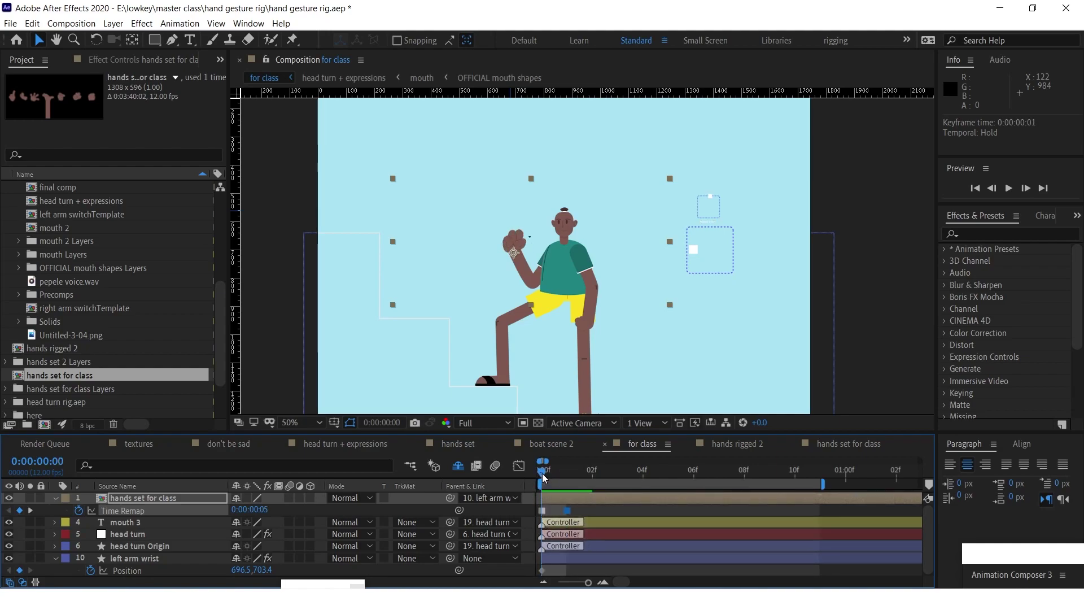
At 0:00:00:01, raise the "left arm wrist" controller straight up to 696.5, 403.4 to keyframe the lifted arm.
{"action": "left_click_drag", "start_coordinate": [545, 478], "coordinate": [567, 477]}
{"action": "left_click", "coordinate": [598, 515]}
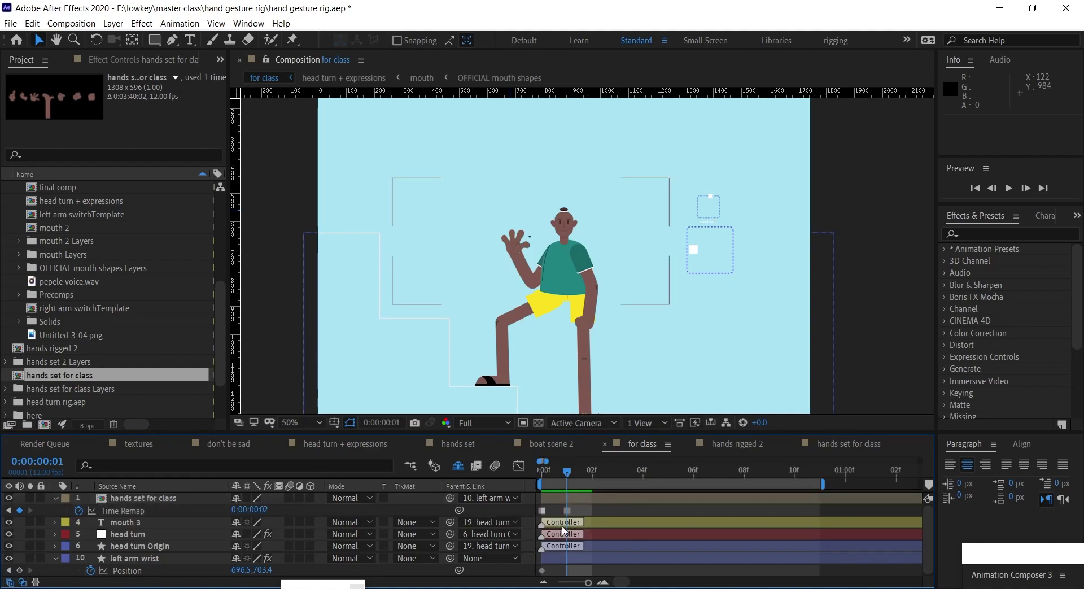
{"action": "left_click", "coordinate": [562, 559]}
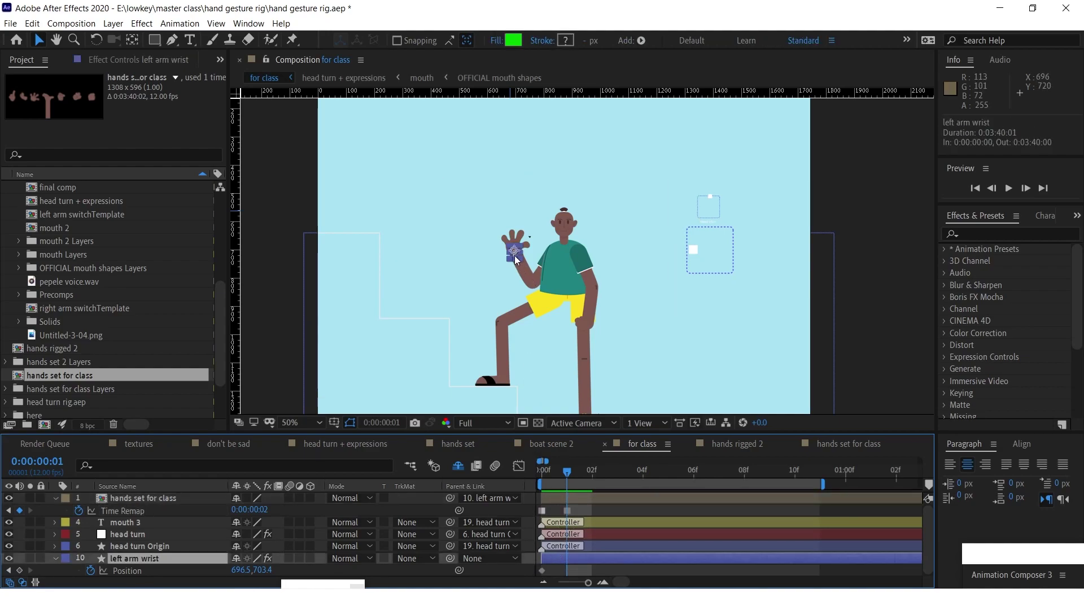
{"action": "key", "text": "shift+Up"}
{"action": "key", "text": "shift+Up"}
{"action": "key", "text": "shift+Up"}
{"action": "key", "text": "shift+Up"}
{"action": "key", "text": "shift+Up"}
{"action": "key", "text": "shift+Up"}
{"action": "key", "text": "shift+Up"}
{"action": "key", "text": "shift+Up"}
{"action": "key", "text": "shift+Up"}
{"action": "key", "text": "shift+Up"}
{"action": "key", "text": "shift+Up"}
{"action": "key", "text": "shift+Up"}
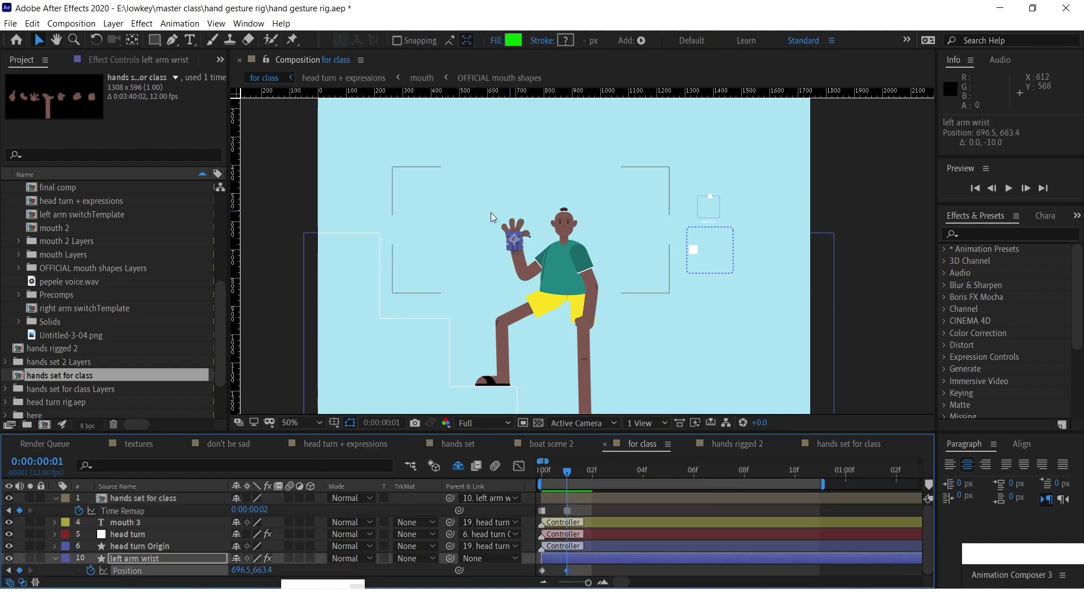
{"action": "key", "text": "shift+Up"}
{"action": "key", "text": "shift+Up"}
{"action": "key", "text": "shift+Up"}
{"action": "key", "text": "shift+Up"}
{"action": "key", "text": "shift+Up"}
{"action": "key", "text": "shift+Up"}
{"action": "key", "text": "shift+Up"}
{"action": "key", "text": "shift+Up"}
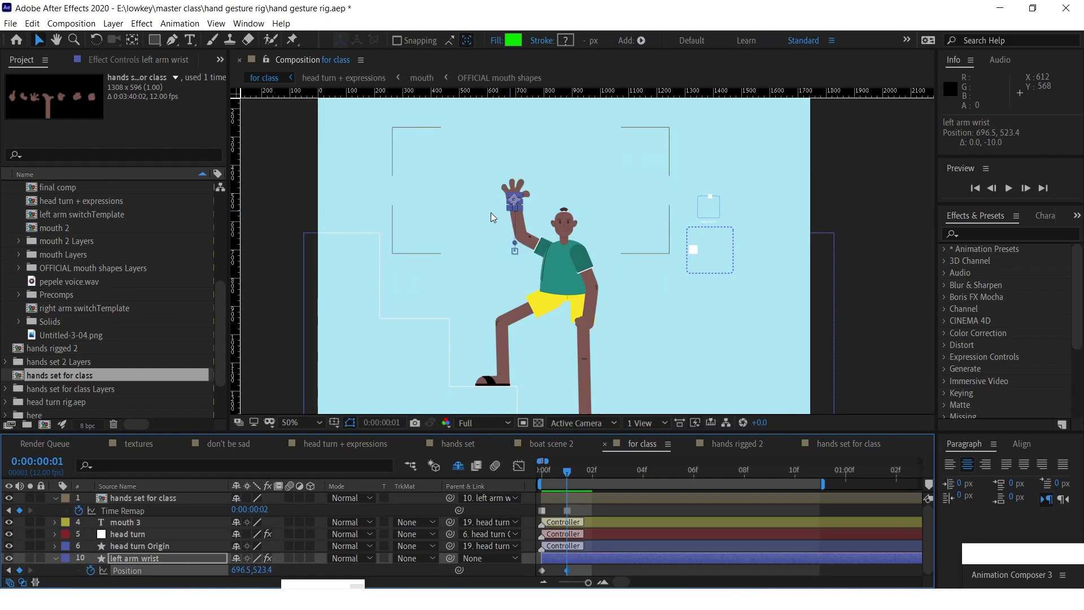
{"action": "key", "text": "shift+Up"}
{"action": "key", "text": "shift+Up"}
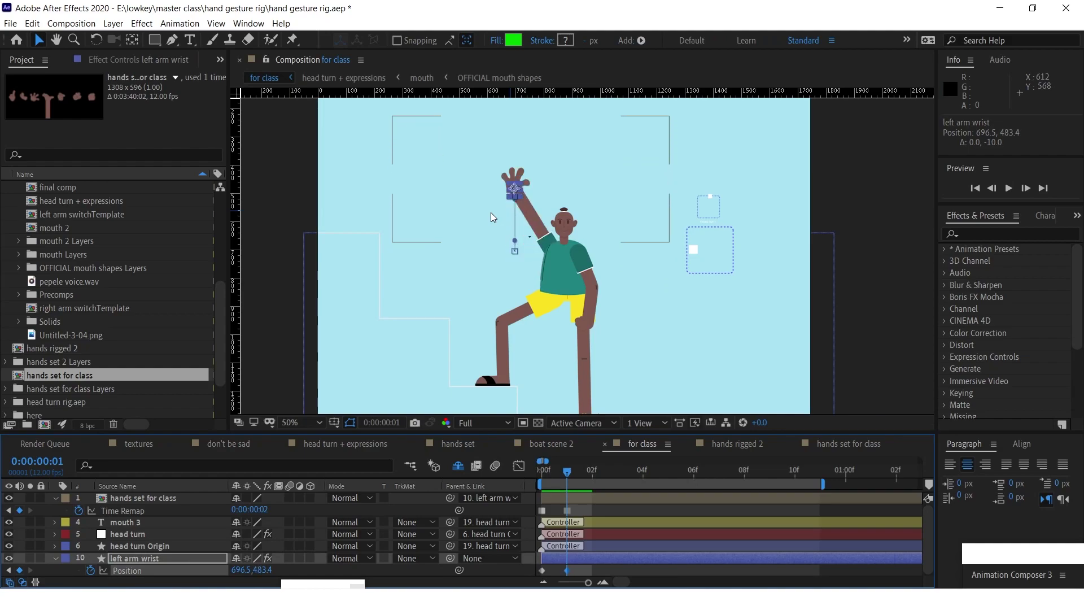
{"action": "key", "text": "shift+Up"}
{"action": "key", "text": "shift+Up"}
{"action": "key", "text": "shift+Up"}
{"action": "key", "text": "shift+Up"}
{"action": "key", "text": "shift+Up"}
{"action": "key", "text": "shift+Up"}
{"action": "key", "text": "shift+Up"}
{"action": "key", "text": "shift+Up"}
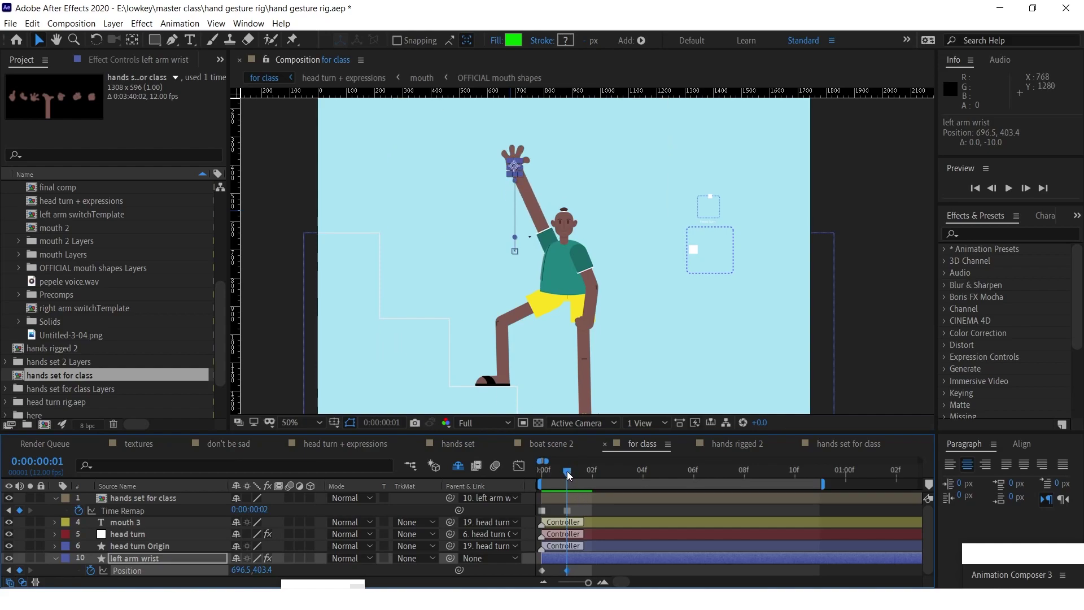
Move the raised-wrist Position keyframe to 0:00:00:02 and end the work area at 0:00:00:06 for a preview.
{"action": "left_click_drag", "start_coordinate": [567, 470], "coordinate": [532, 470]}
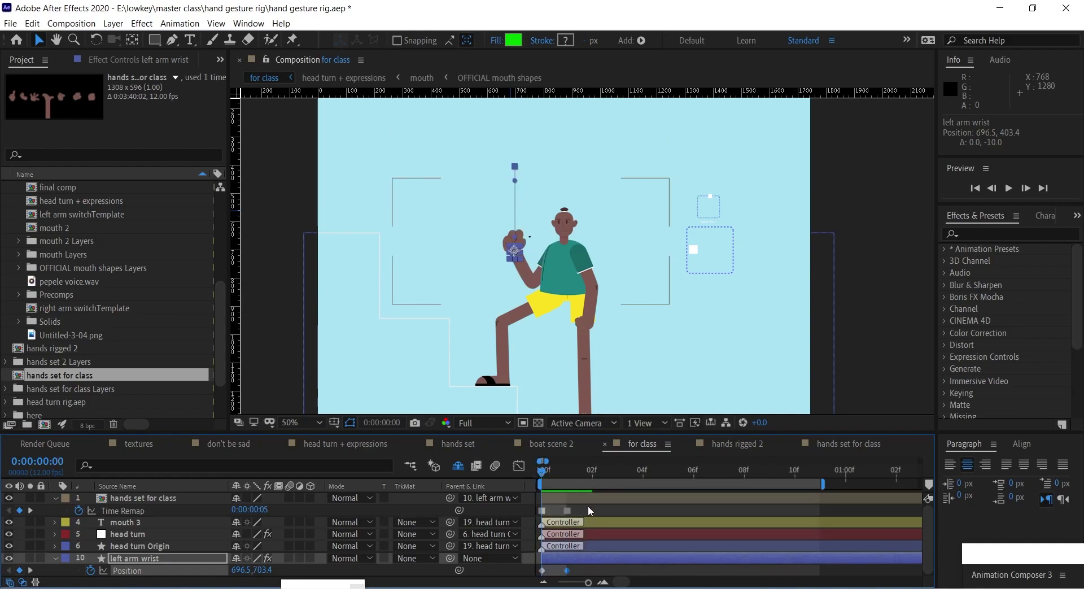
{"action": "mouse_move", "coordinate": [573, 568]}
{"action": "left_click_drag", "start_coordinate": [574, 569], "coordinate": [603, 576]}
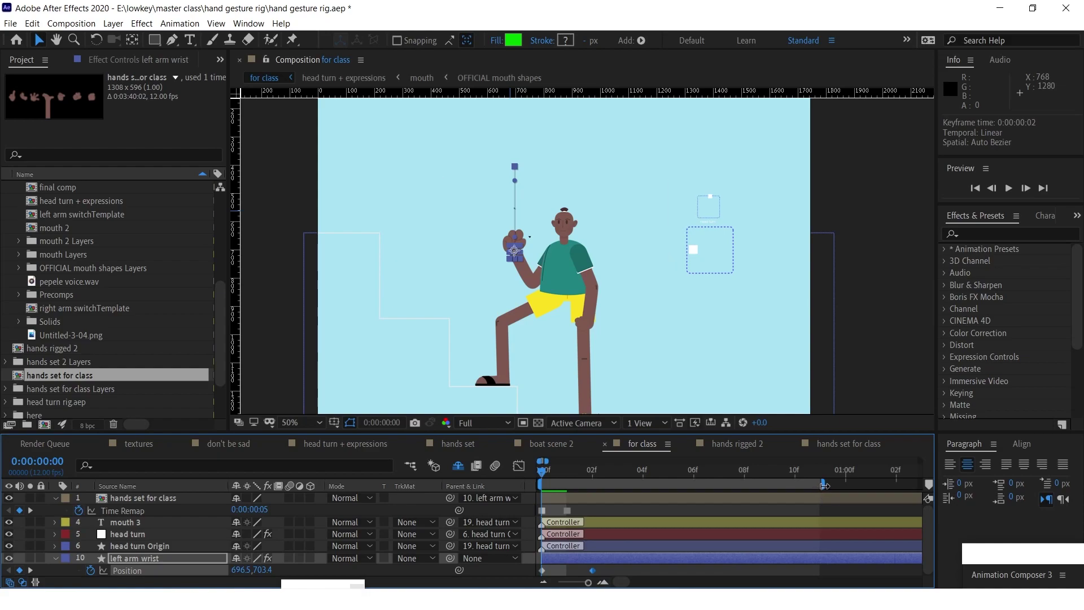
{"action": "left_click_drag", "start_coordinate": [824, 484], "coordinate": [721, 484]}
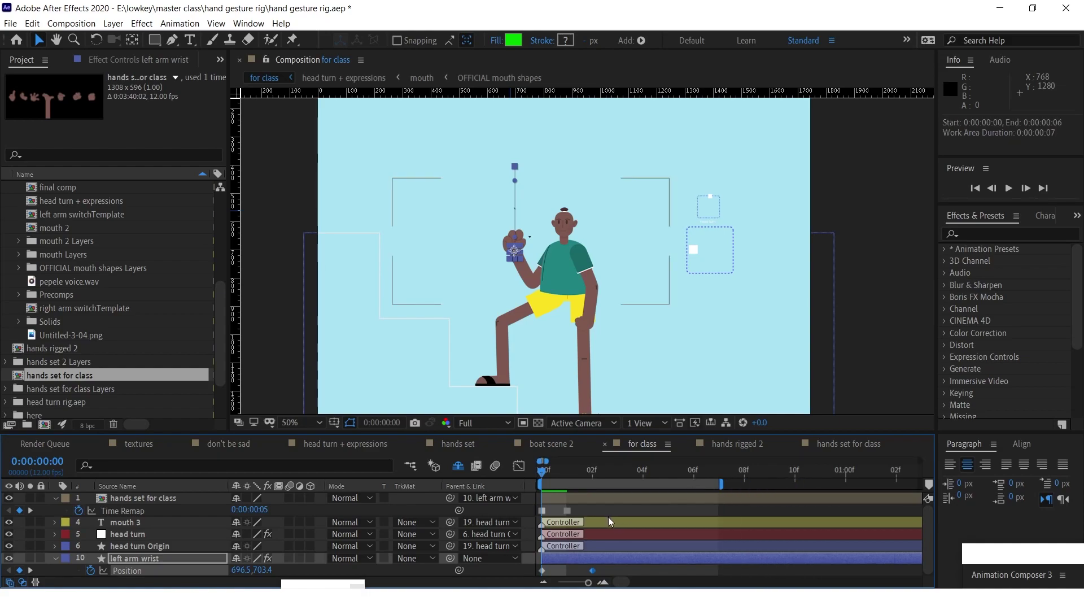
{"action": "key", "text": "space"}
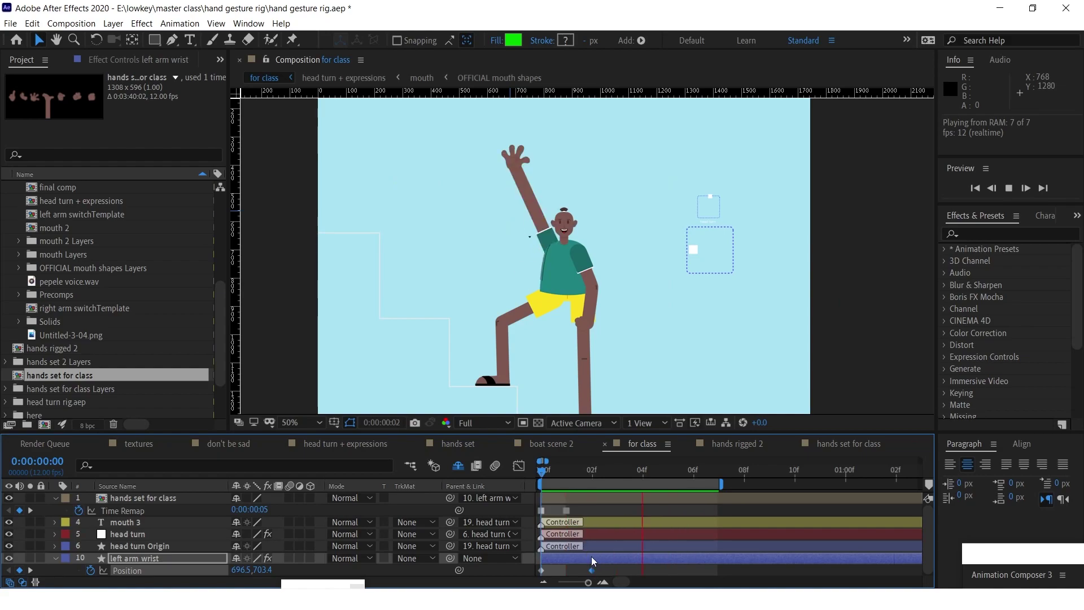
Retime the open-hand Time Remap keyframe to 0:00:00:02 and the raised-wrist Position keyframe to 0:00:00:04.
{"action": "left_click_drag", "start_coordinate": [593, 570], "coordinate": [606, 559]}
{"action": "left_click_drag", "start_coordinate": [567, 510], "coordinate": [584, 515]}
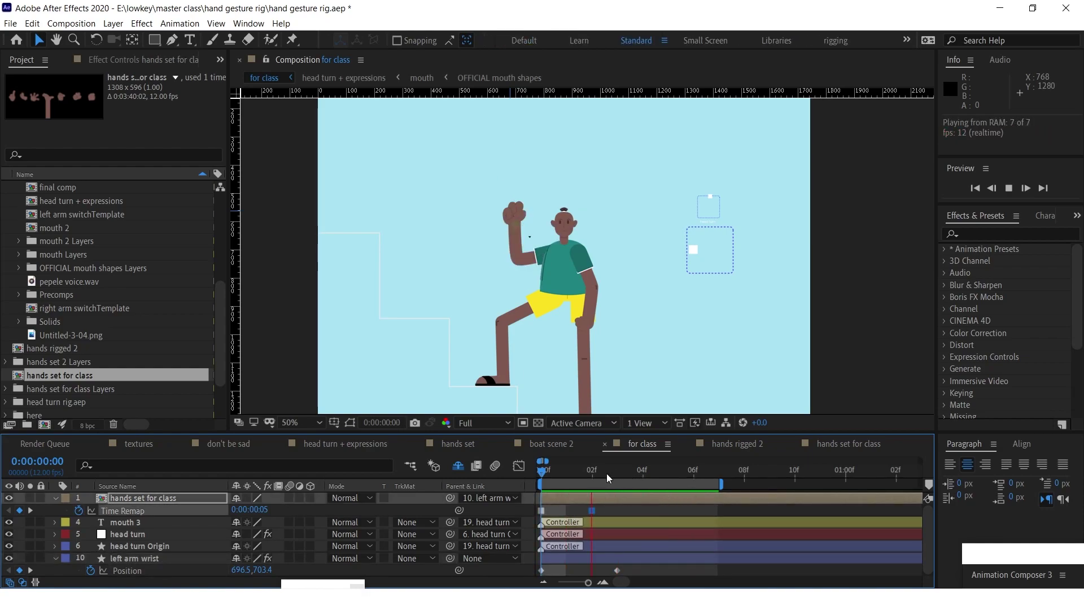
{"action": "left_click", "coordinate": [542, 476]}
{"action": "left_click_drag", "start_coordinate": [546, 480], "coordinate": [641, 489]}
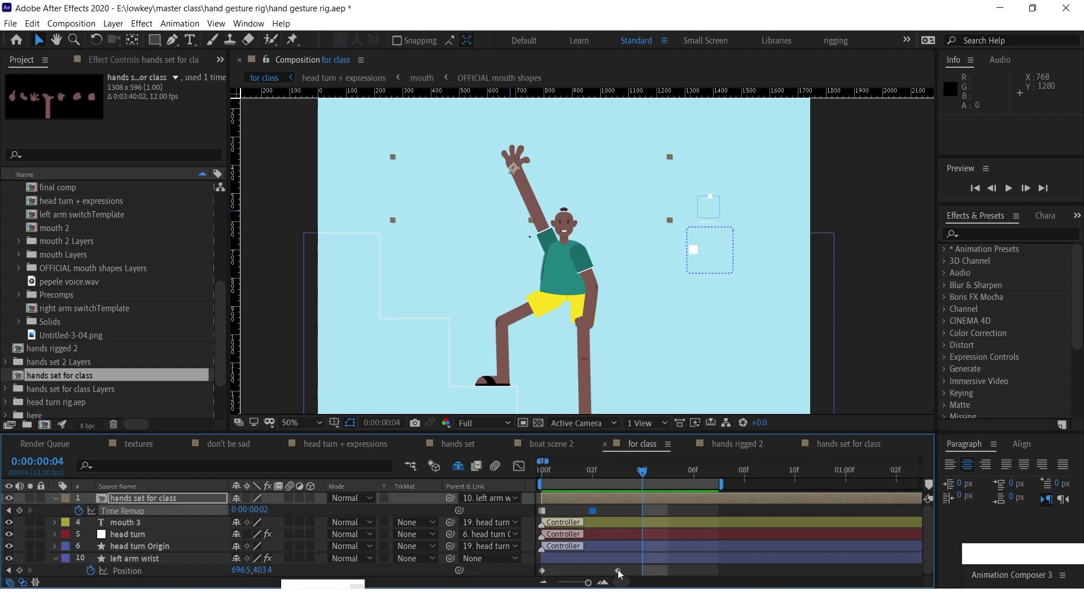
{"action": "left_click_drag", "start_coordinate": [618, 569], "coordinate": [636, 573]}
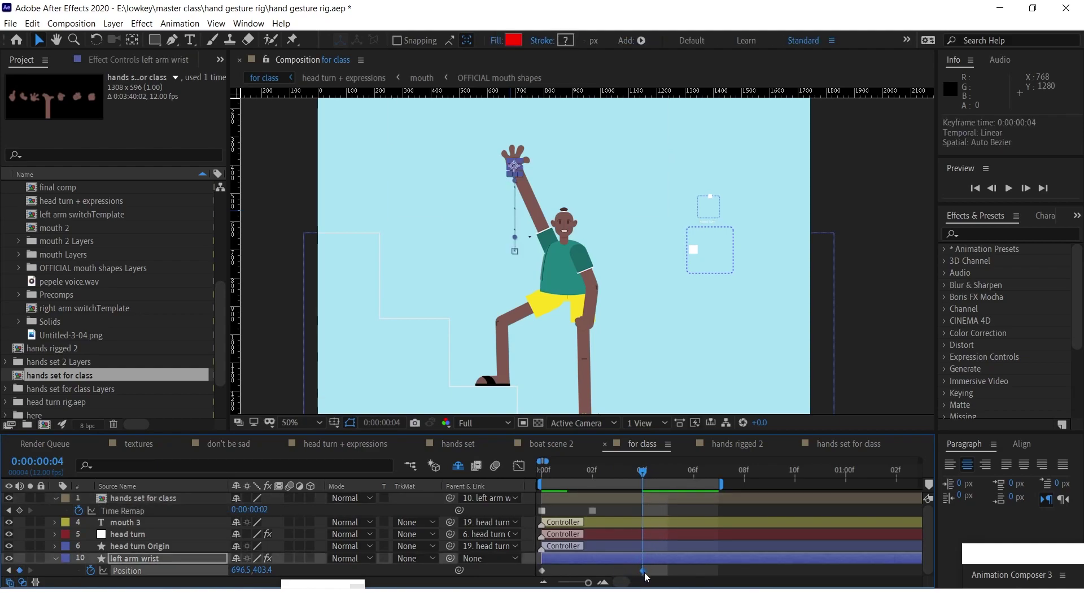
Copy the raised-wrist Position keyframe and paste a duplicate at 0:00:00:05 to hold the pose.
{"action": "key", "text": "ctrl+c"}
{"action": "left_click_drag", "start_coordinate": [647, 476], "coordinate": [693, 472]}
{"action": "key", "text": "ctrl+v"}
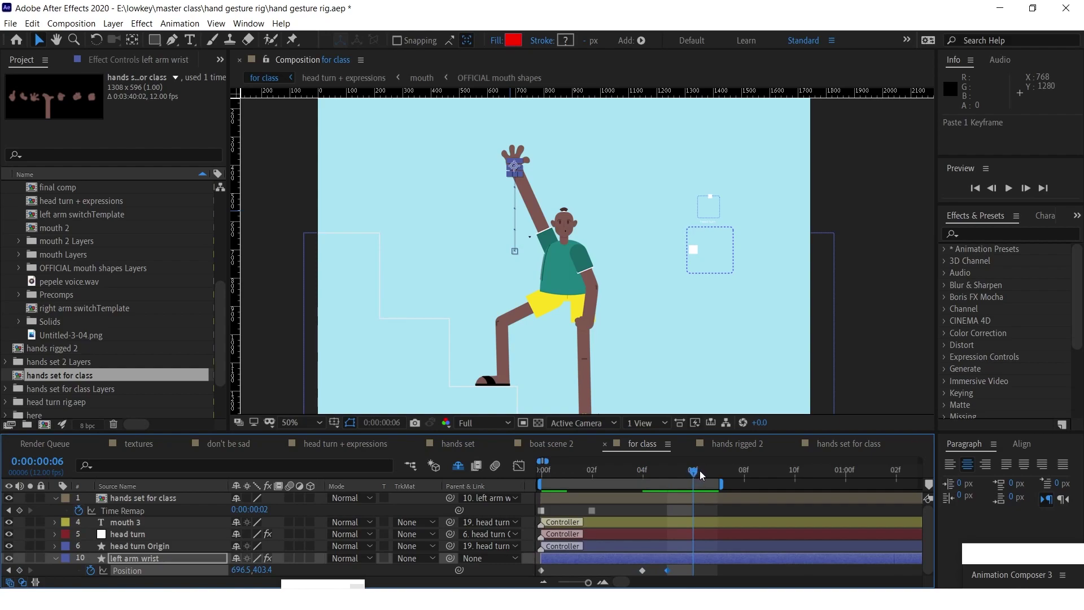
Extend the work area to 11 frames and set the current time to 0:00:00:08.
{"action": "left_click", "coordinate": [712, 468]}
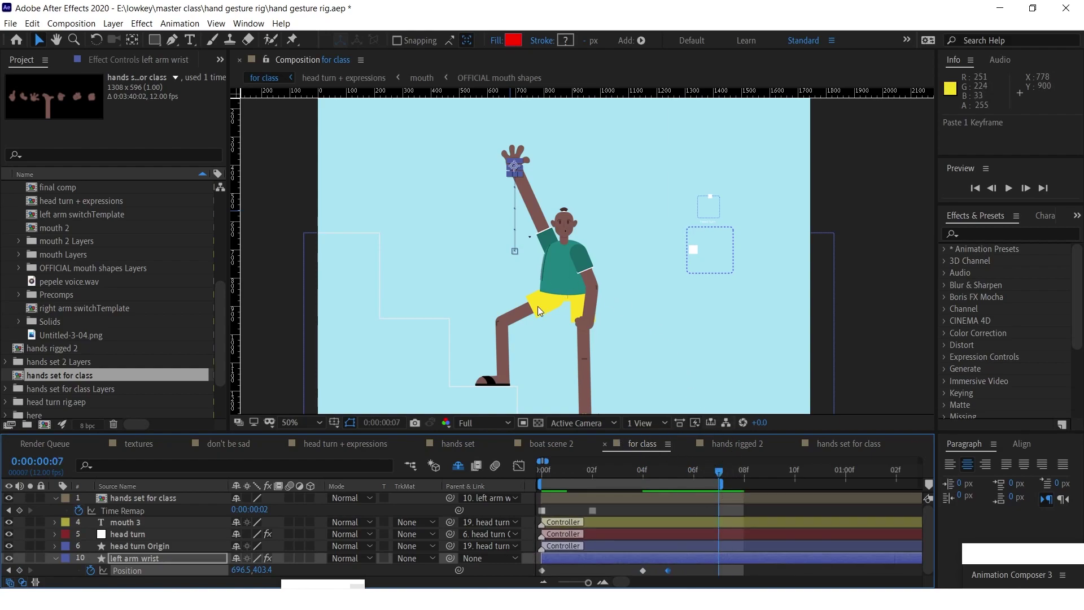
{"action": "key", "text": "Page_Down"}
{"action": "key", "text": "Page_Down"}
{"action": "key", "text": "Page_Down"}
{"action": "left_click_drag", "start_coordinate": [723, 485], "coordinate": [827, 484]}
{"action": "left_click", "coordinate": [739, 473]}
Lower the "left arm wrist" controller to about 696.5, 583.4 at 0:00:00:08.
{"action": "key", "text": "shift+Down"}
{"action": "key", "text": "shift+Down"}
{"action": "key", "text": "shift+Down"}
{"action": "key", "text": "shift+Down"}
{"action": "key", "text": "shift+Down"}
{"action": "key", "text": "shift+Down"}
{"action": "key", "text": "shift+Down"}
{"action": "key", "text": "shift+Down"}
{"action": "key", "text": "shift+Down"}
{"action": "key", "text": "shift+Down"}
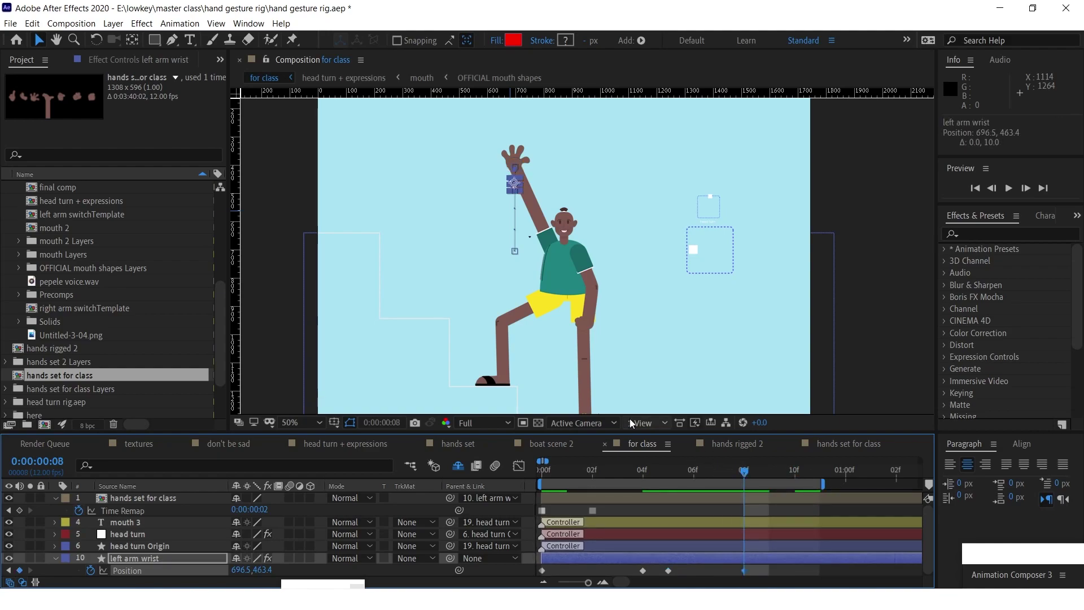
{"action": "key", "text": "shift+Down"}
{"action": "key", "text": "shift+Down"}
{"action": "key", "text": "shift+Down"}
{"action": "key", "text": "shift+Down"}
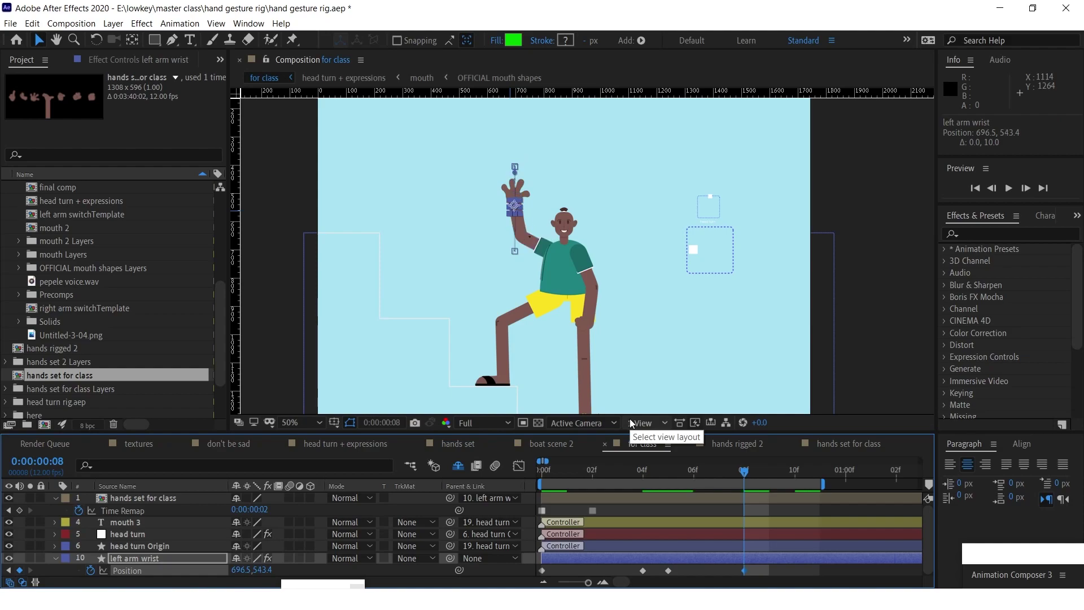
{"action": "key", "text": "shift+Down"}
{"action": "key", "text": "shift+Down"}
{"action": "key", "text": "shift+Down"}
{"action": "key", "text": "shift+Down"}
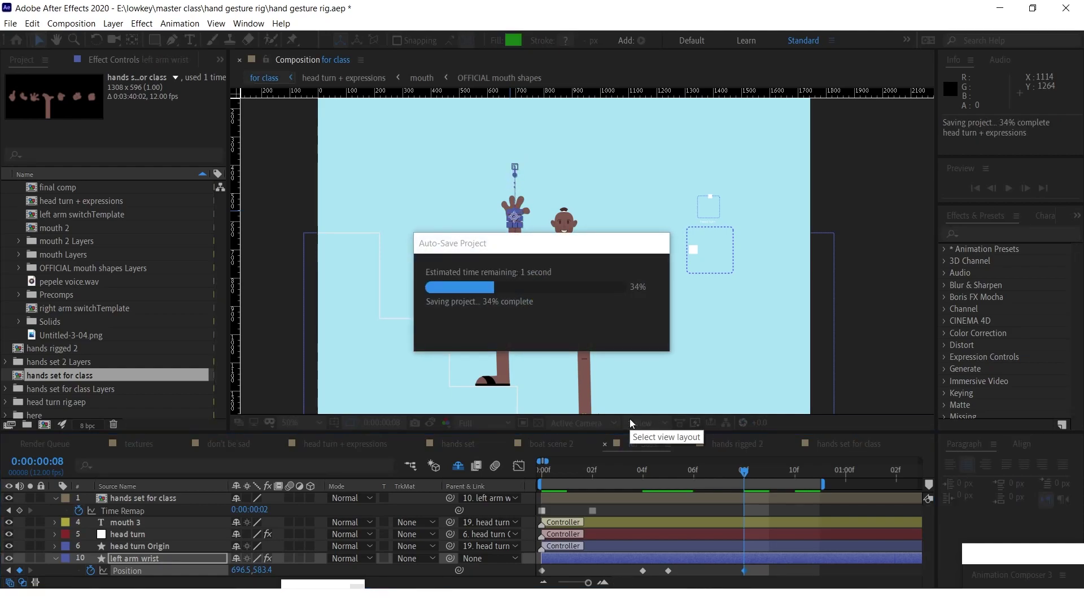
Copy the wrist's first Position keyframe onto 0:00:00:08 to bring the arm back down, and save the project.
{"action": "left_click", "coordinate": [552, 567]}
{"action": "left_click", "coordinate": [542, 569]}
{"action": "key", "text": "ctrl+c"}
{"action": "key", "text": "ctrl+v"}
{"action": "key", "text": "ctrl+s"}
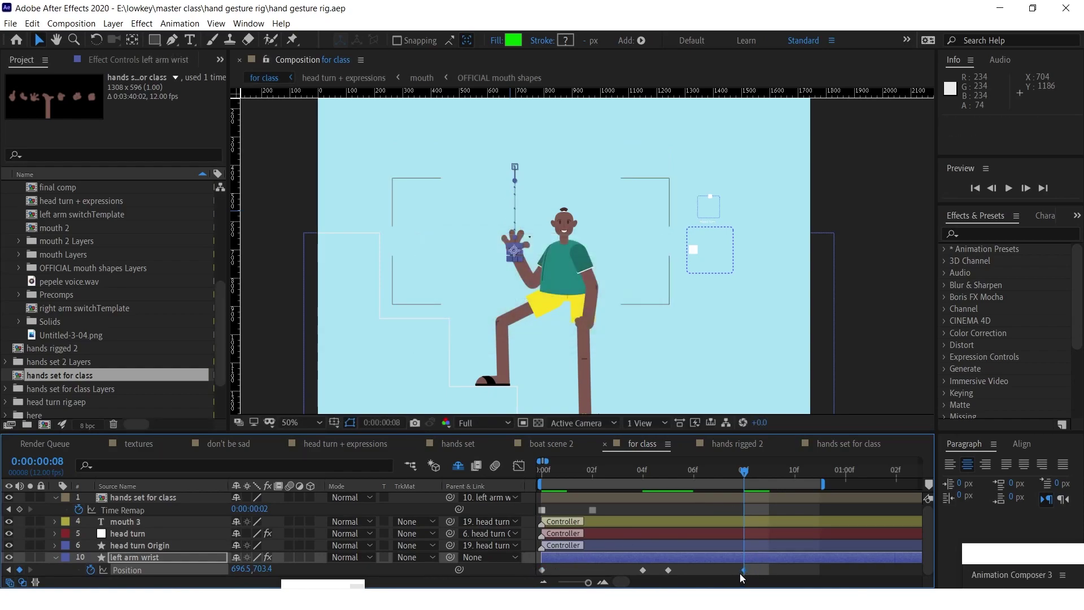
Move the lowered-wrist Position keyframe to 0:00:00:10 and preview the arm motion.
{"action": "left_click_drag", "start_coordinate": [743, 570], "coordinate": [789, 582]}
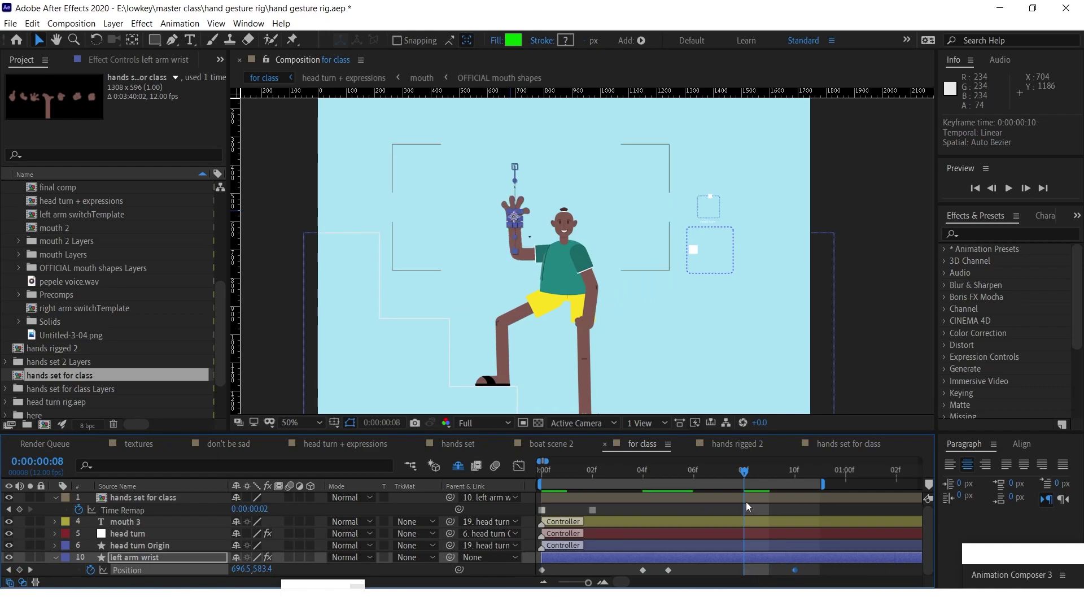
{"action": "key", "text": "space"}
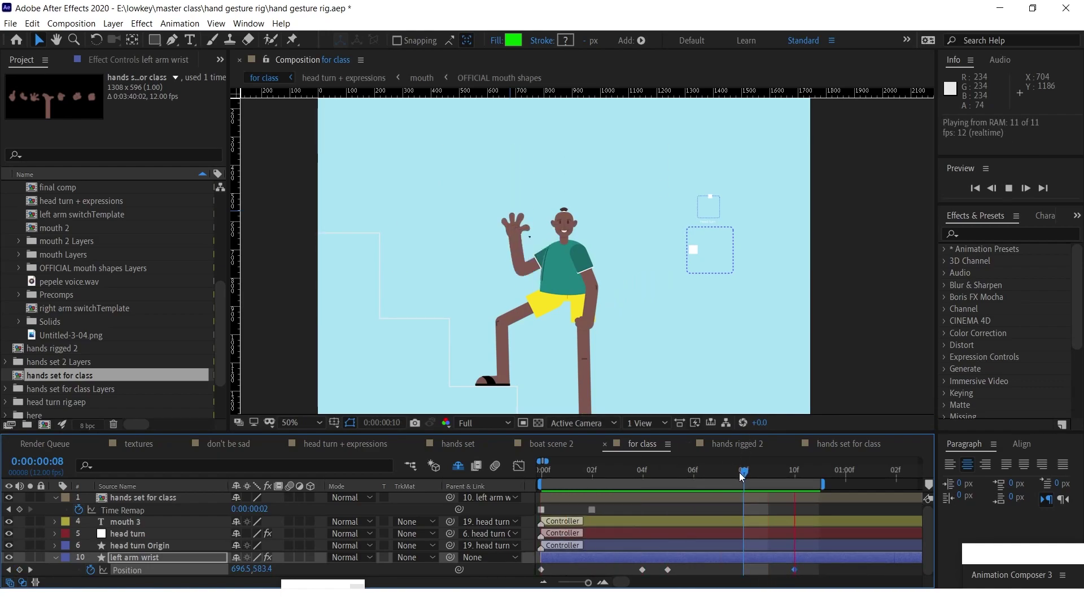
{"action": "key", "text": "space"}
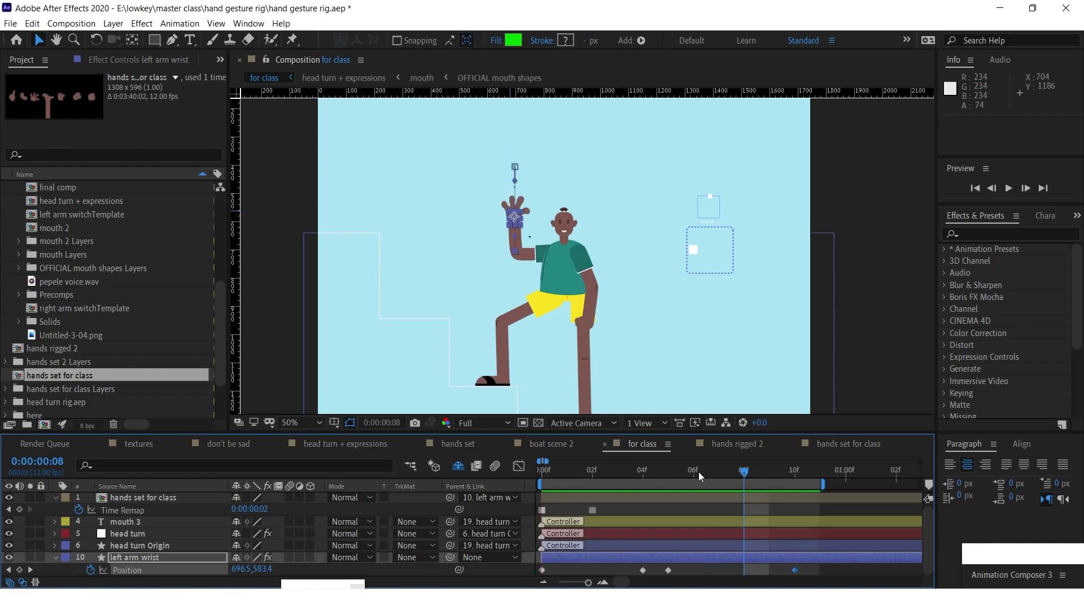
Duplicate the open-hand Time Remap keyframe at 0:00:00:09, and undo a trial paste of the fist keyframe there.
{"action": "left_click", "coordinate": [759, 478]}
{"action": "left_click", "coordinate": [595, 513]}
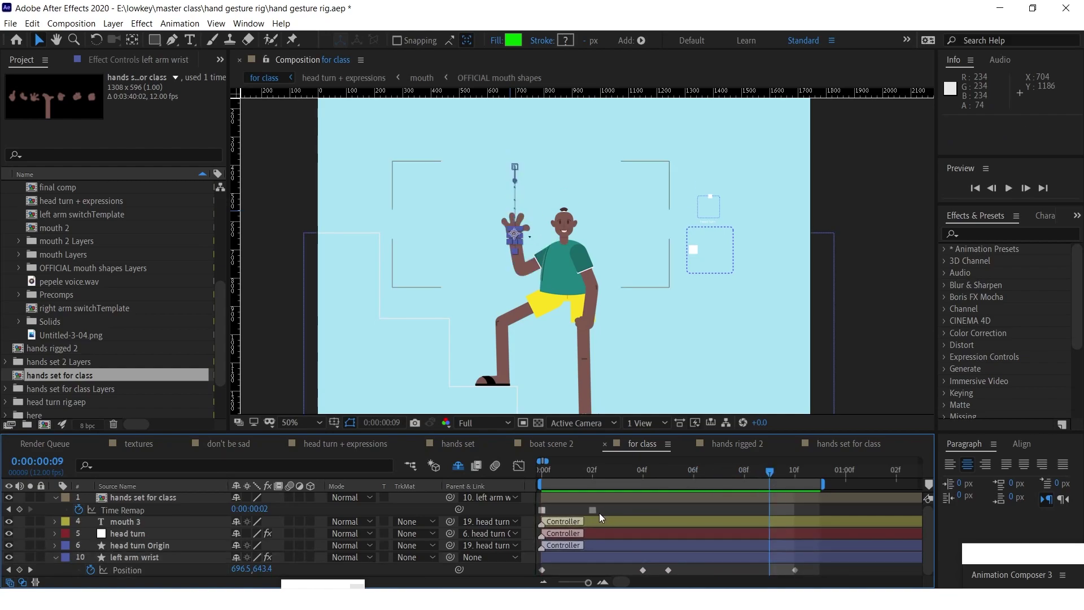
{"action": "key", "text": "ctrl+v"}
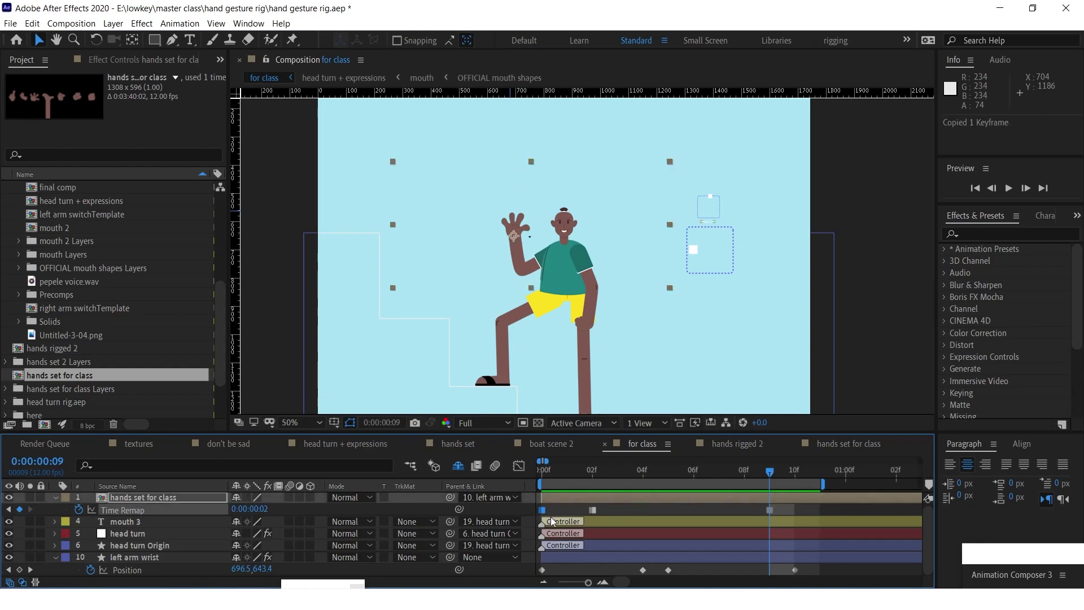
{"action": "key", "text": "ctrl+v"}
{"action": "key", "text": "ctrl+z"}
Paste the fist Time Remap keyframe, retime the duplicated open hand to 0:00:00:08 and the fist to 0:00:00:10, and play the animation.
{"action": "key", "text": "Page_Down"}
{"action": "key", "text": "Page_Down"}
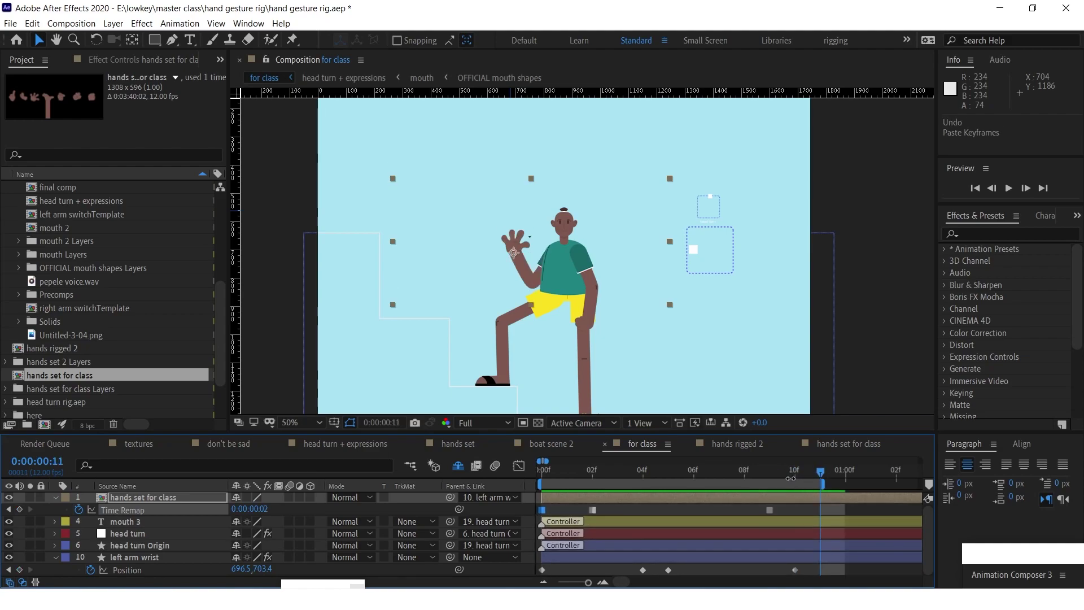
{"action": "key", "text": "ctrl+v"}
{"action": "left_click_drag", "start_coordinate": [767, 511], "coordinate": [745, 510]}
{"action": "left_click_drag", "start_coordinate": [820, 511], "coordinate": [804, 510]}
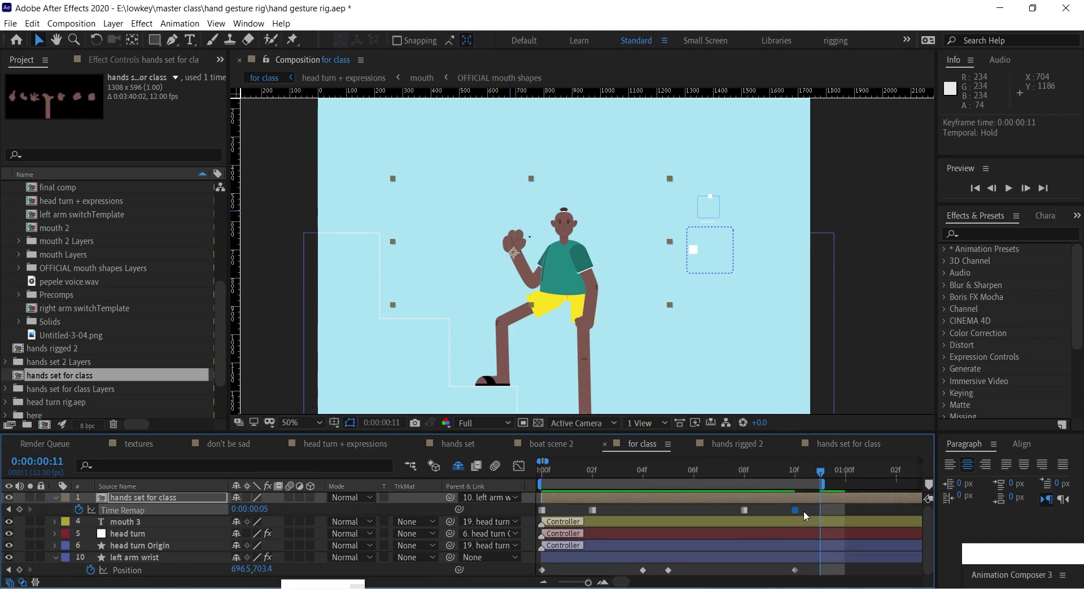
{"action": "left_click", "coordinate": [655, 472]}
{"action": "left_click_drag", "start_coordinate": [670, 471], "coordinate": [811, 484]}
{"action": "key", "text": "space"}
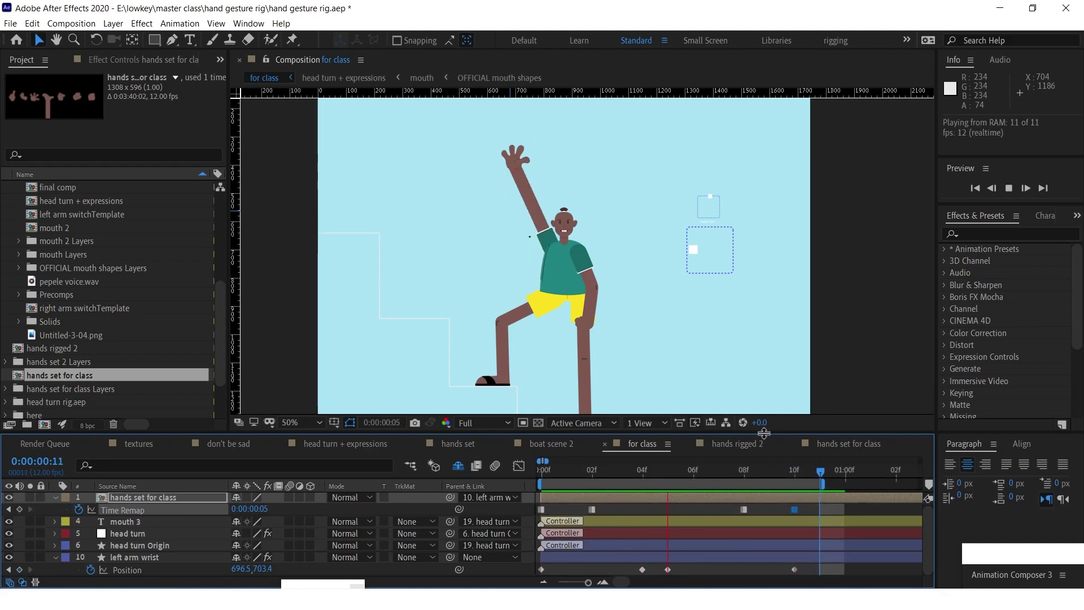